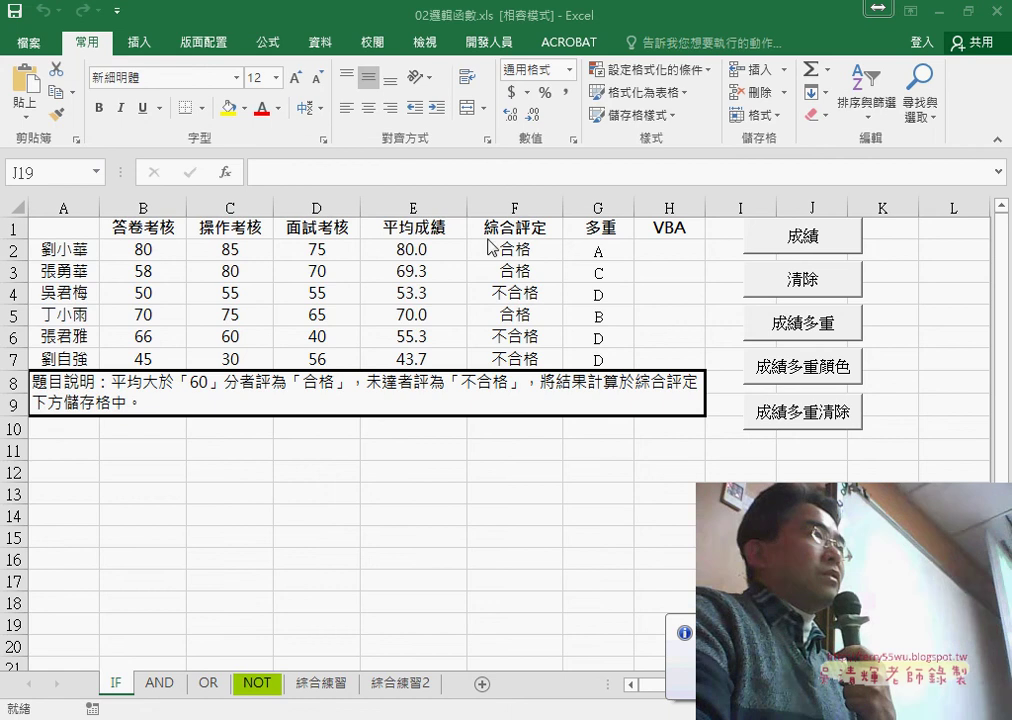
- Review the pass/fail formula in F2 and the letter-grade formula in G2, then select H2
left_click(510, 252)
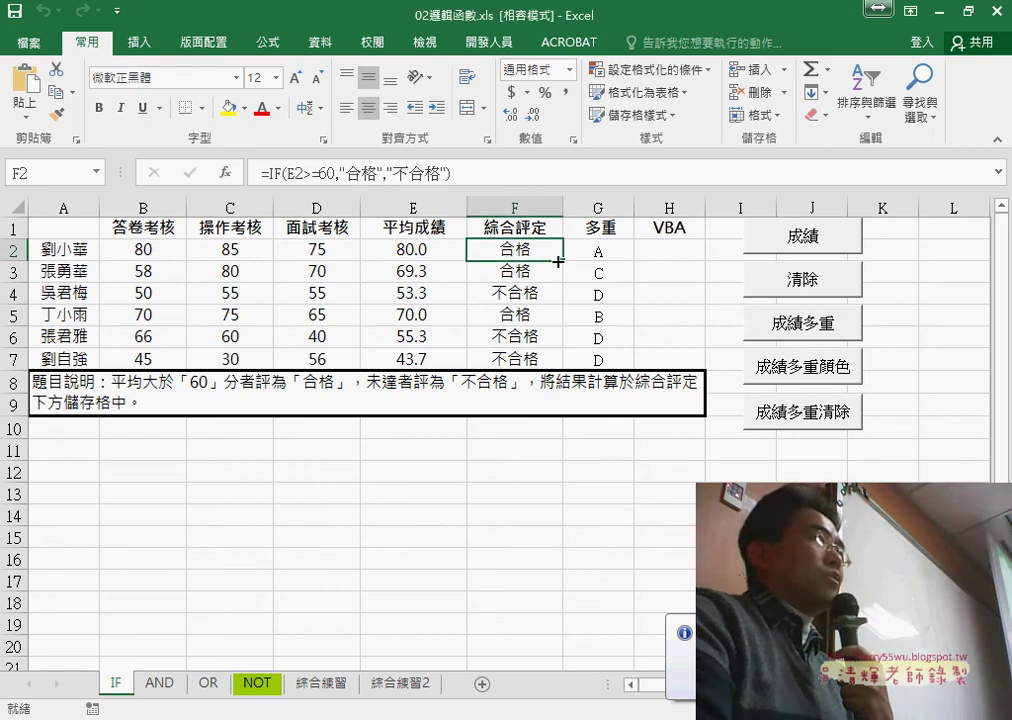
left_click(598, 253)
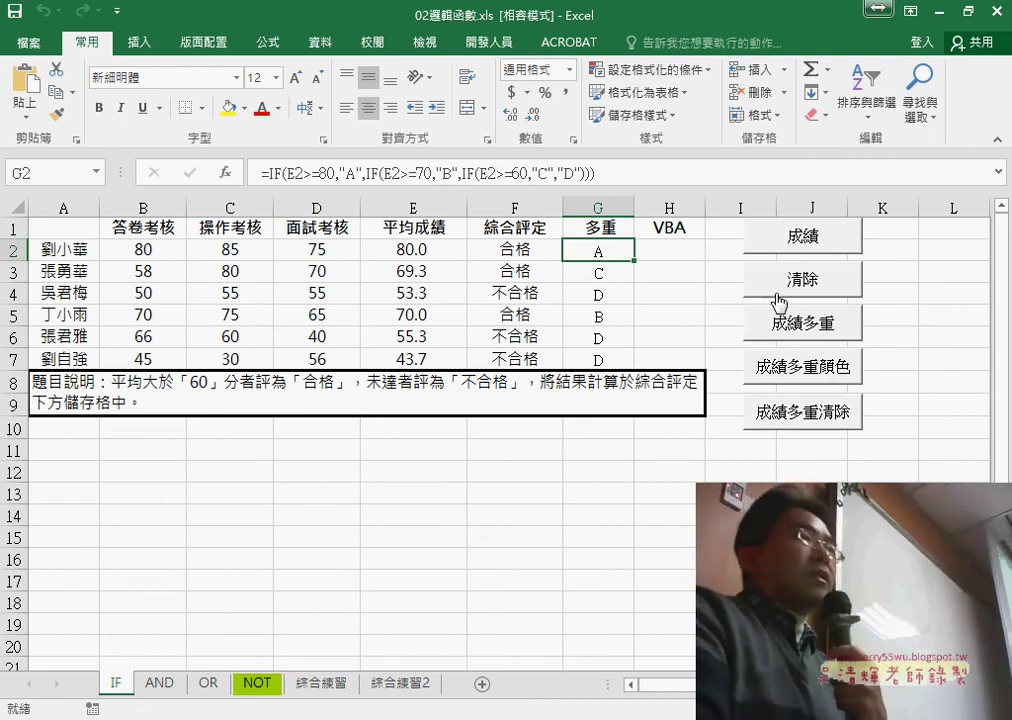
left_click(691, 250)
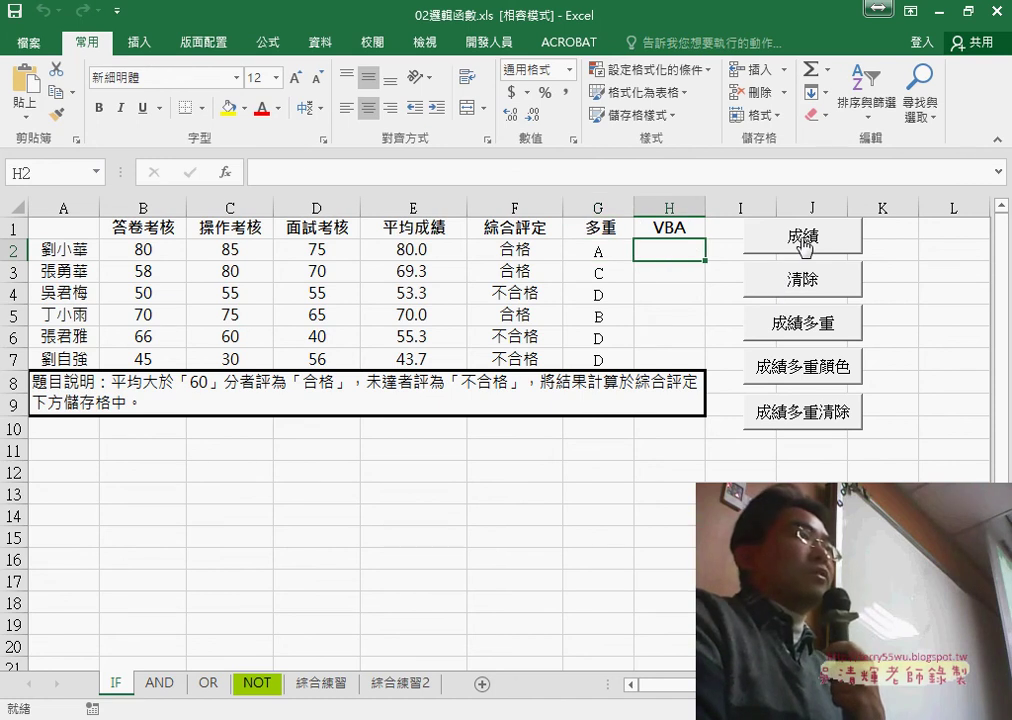
- Run the 成績 macro button to fill H2:H7 with 合格 or 不合格
left_click(803, 244)
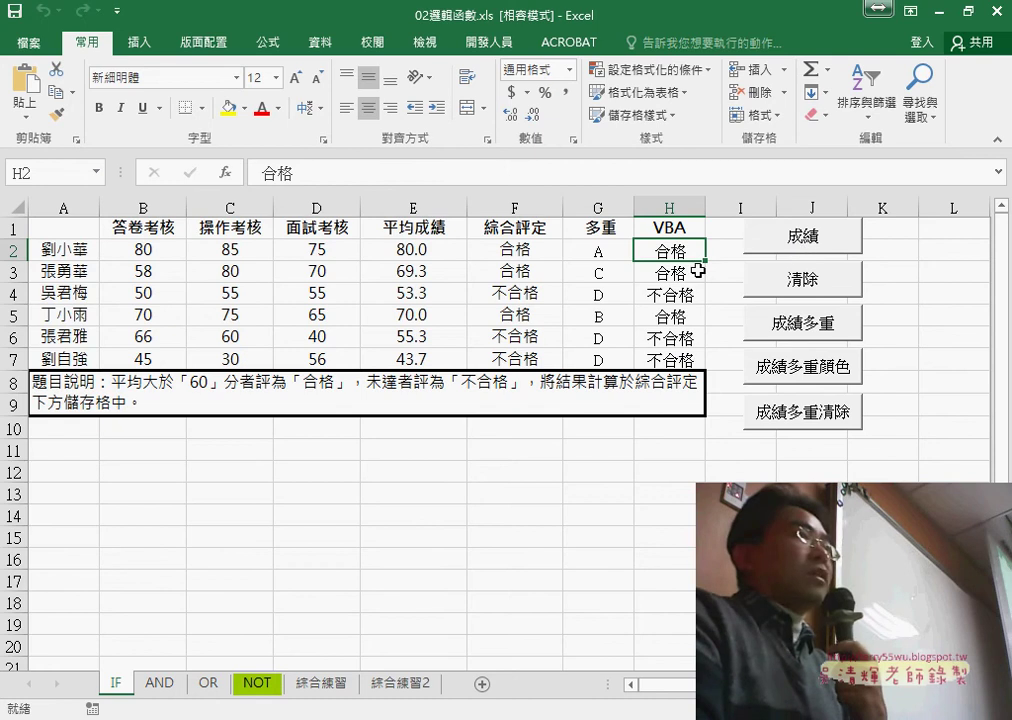
mouse_move(697, 262)
left_mouse_down()
mouse_move(669, 249)
mouse_move(684, 362)
left_mouse_up()
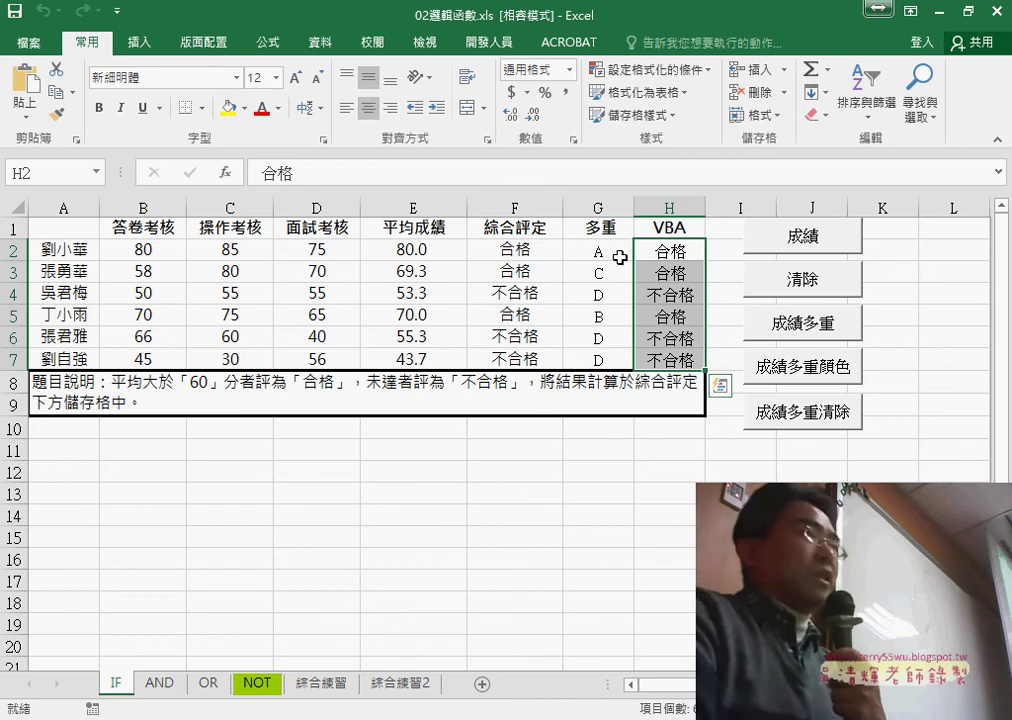
left_click(681, 229)
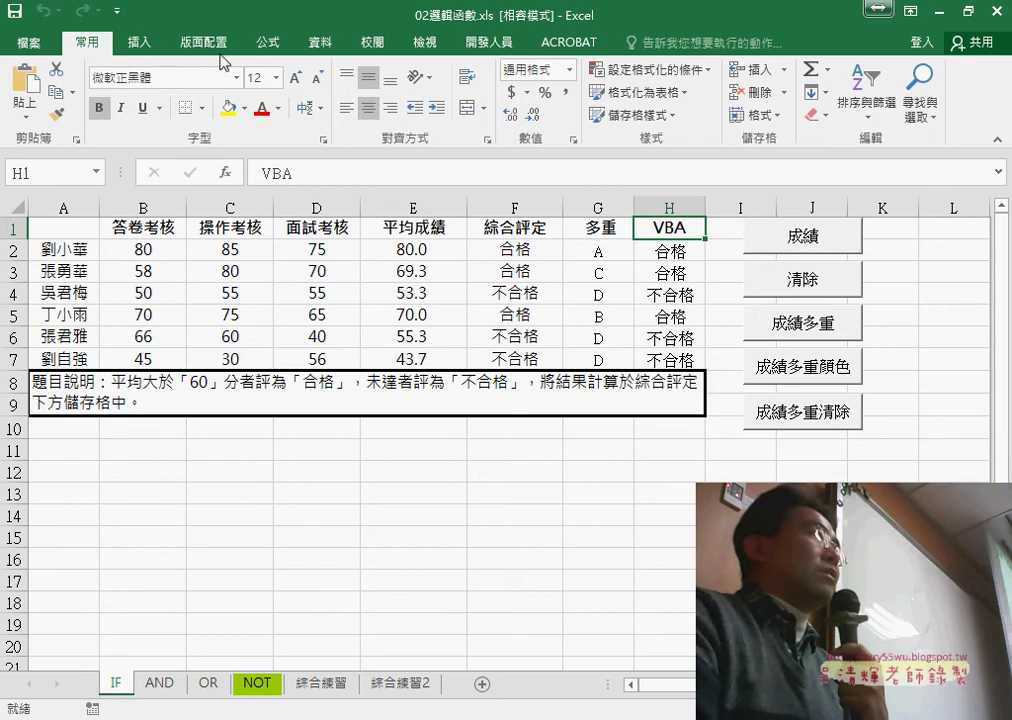
- Confirm that the Developer (開發人員) tab is checked under Customize Ribbon in Excel Options
left_click(489, 43)
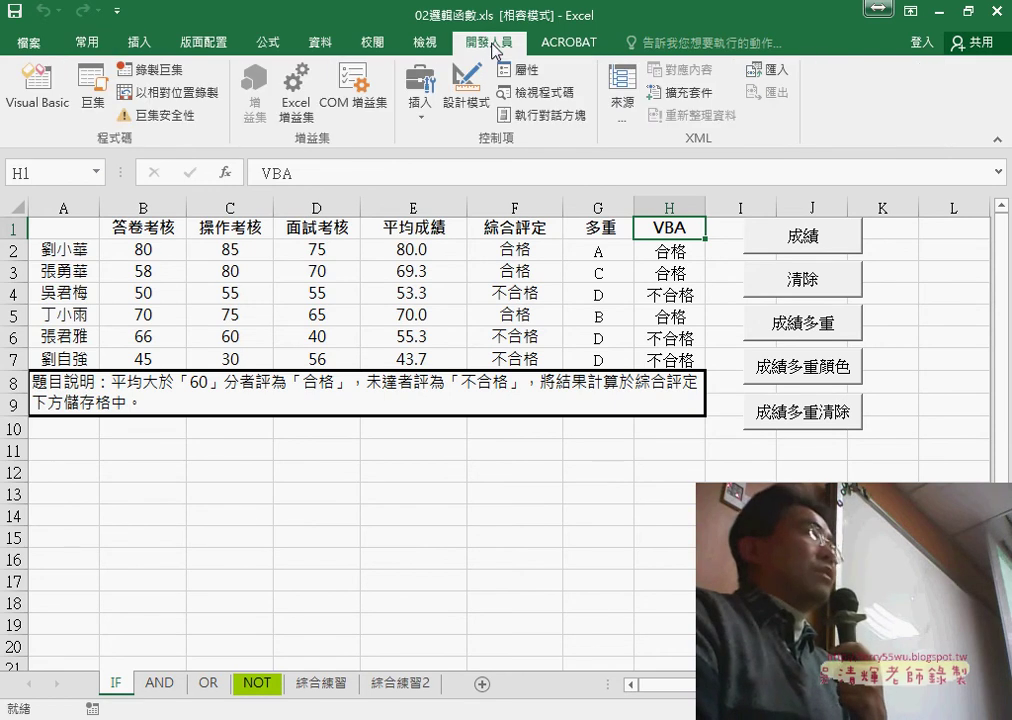
left_click(118, 14)
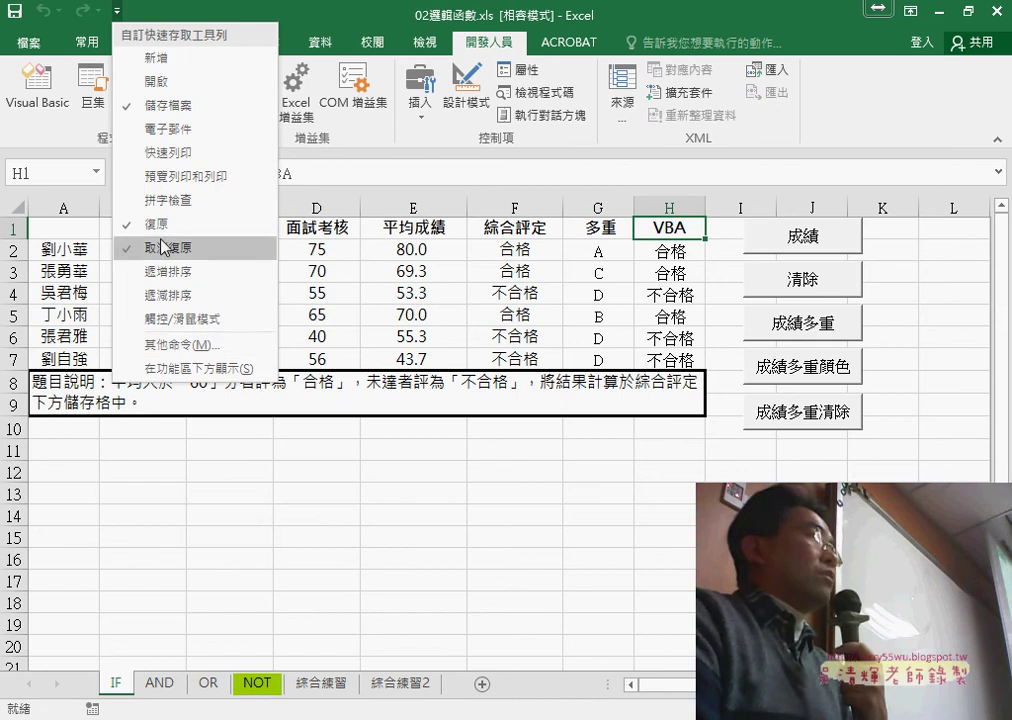
left_click(178, 345)
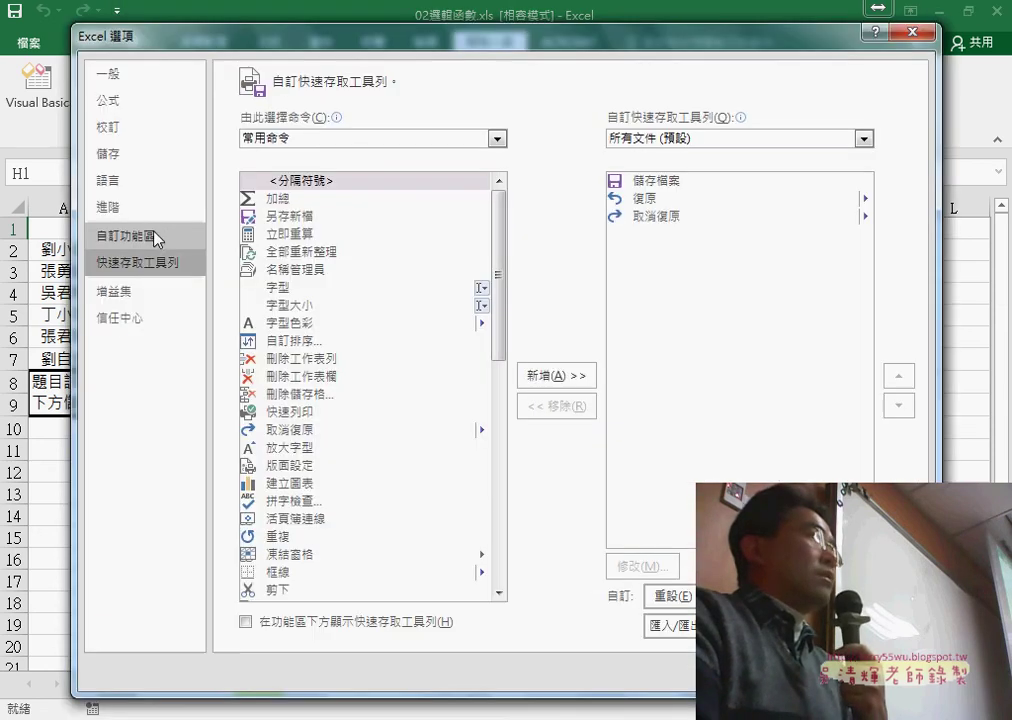
left_click(155, 238)
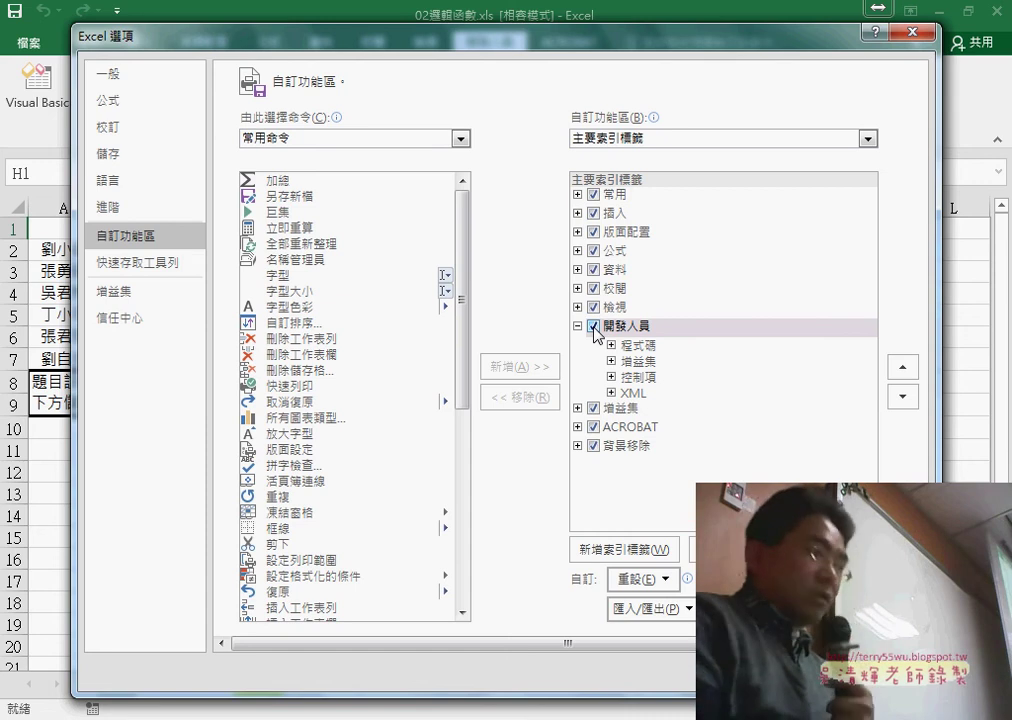
left_click_drag(658, 333, 627, 312)
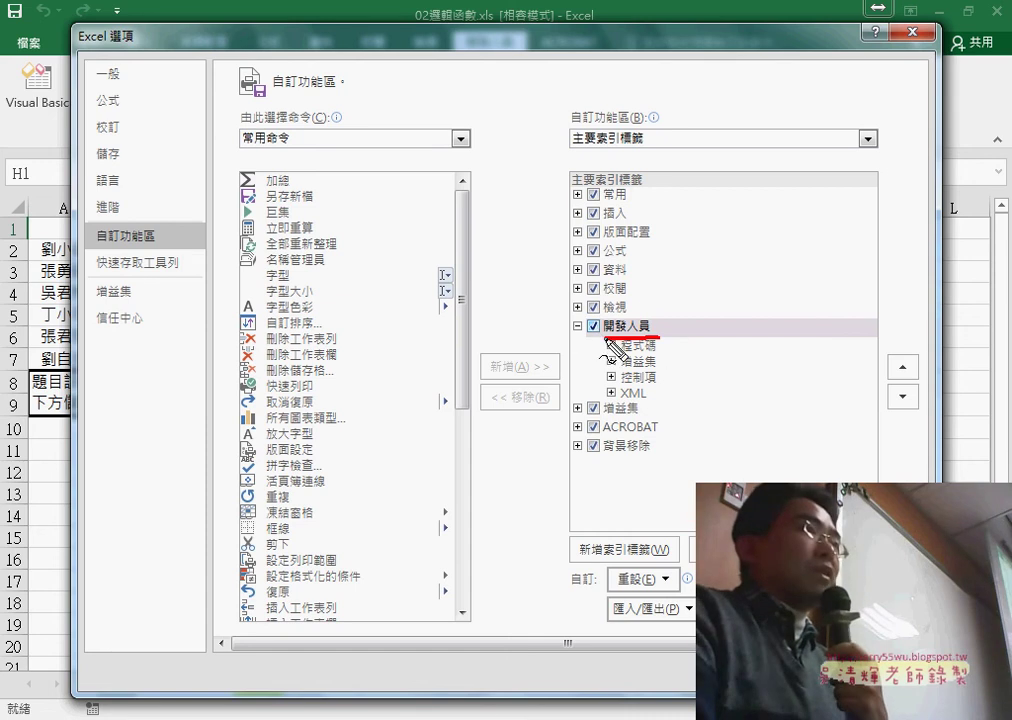
mouse_move(745, 268)
left_mouse_down()
mouse_move(694, 300)
mouse_move(704, 305)
left_mouse_up()
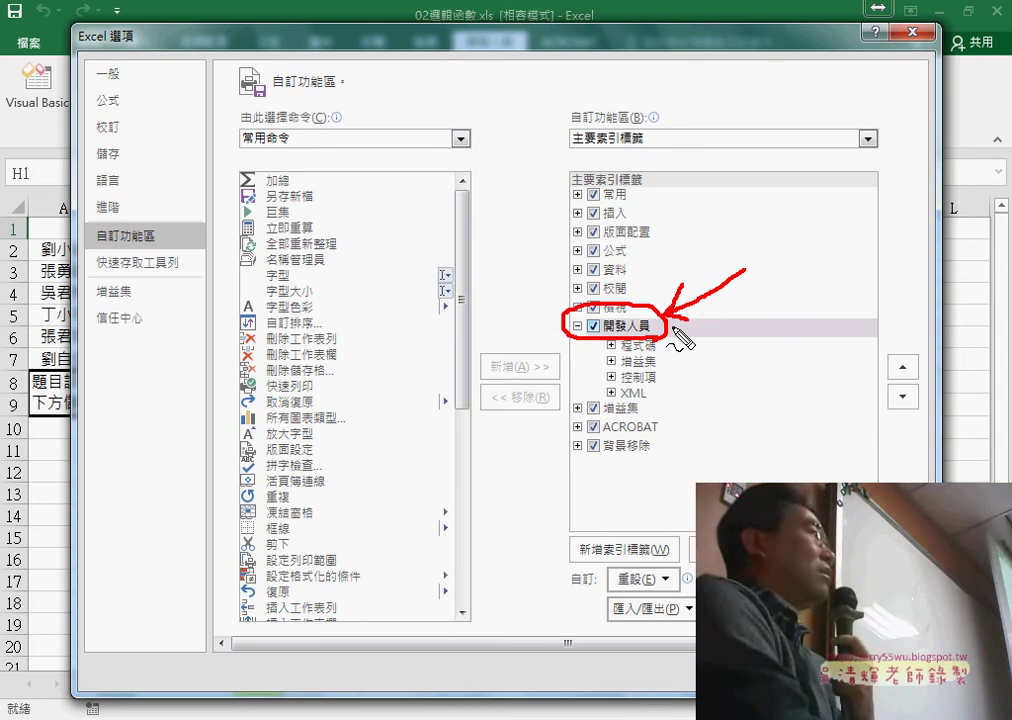
key("Escape")
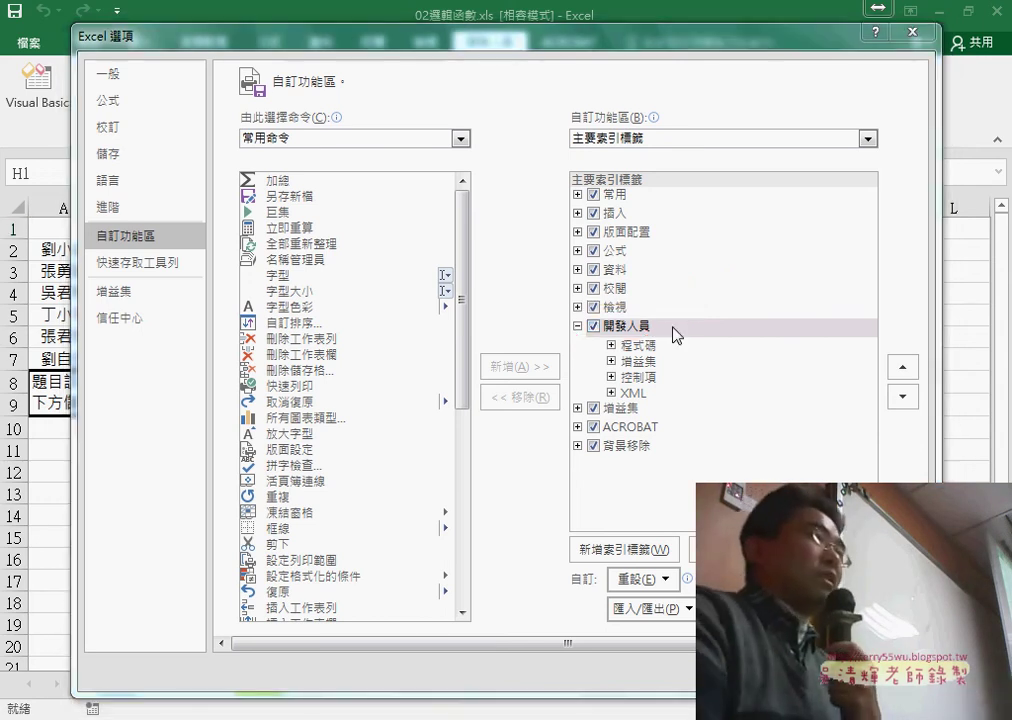
left_click(805, 668)
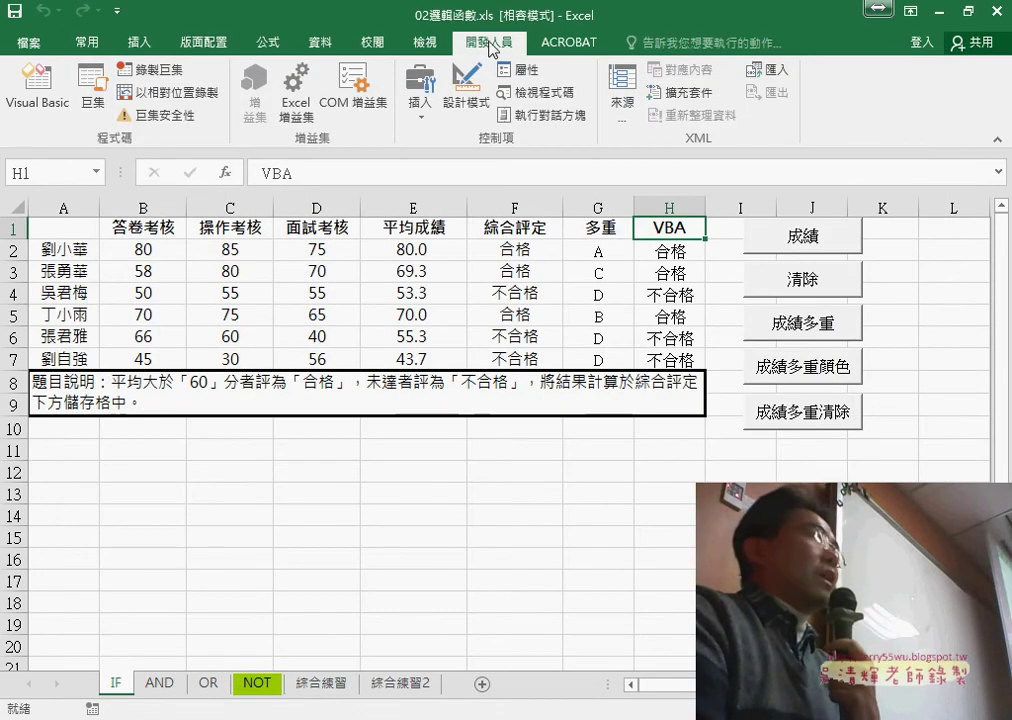
- Open the Visual Basic editor on Module1 and arrange its window and panes beside the sheet's buttons
left_click(38, 105)
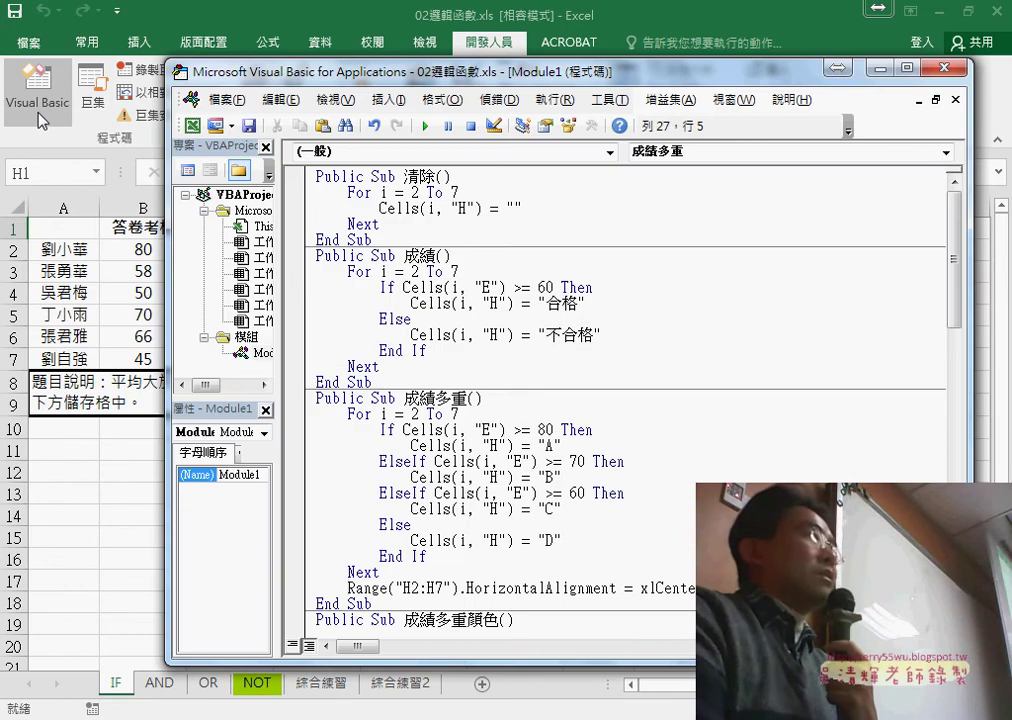
left_click_drag(286, 284, 387, 278)
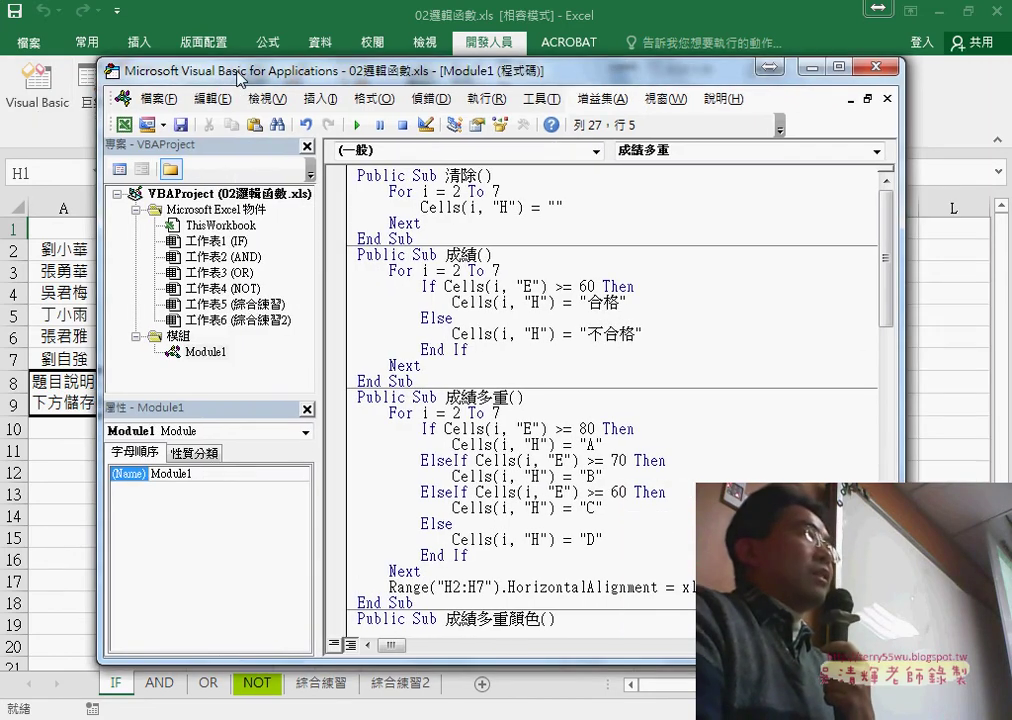
mouse_move(305, 77)
left_mouse_down()
mouse_move(190, 72)
mouse_move(169, 31)
left_mouse_up()
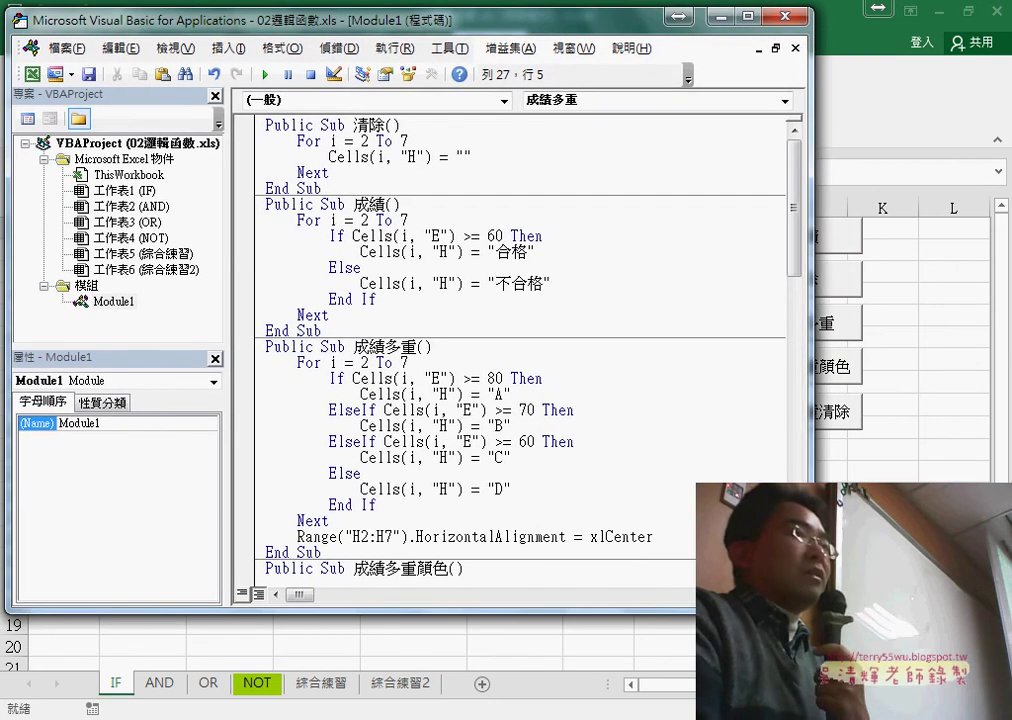
left_click_drag(809, 610, 1009, 710)
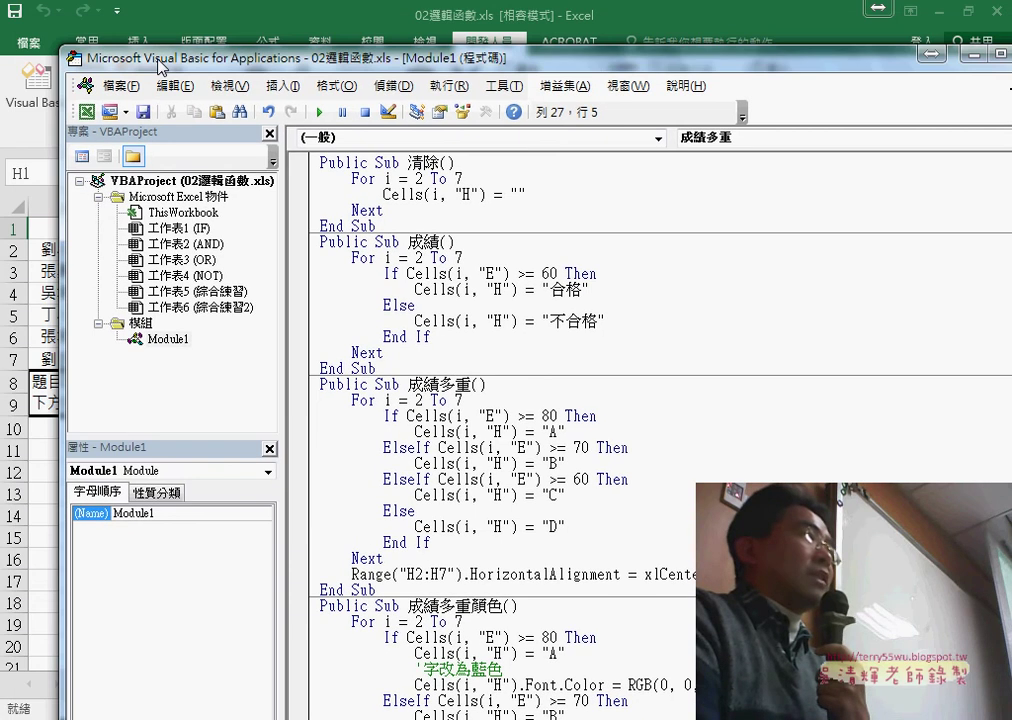
mouse_move(100, 22)
left_mouse_down()
mouse_move(132, 96)
mouse_move(322, 257)
left_mouse_up()
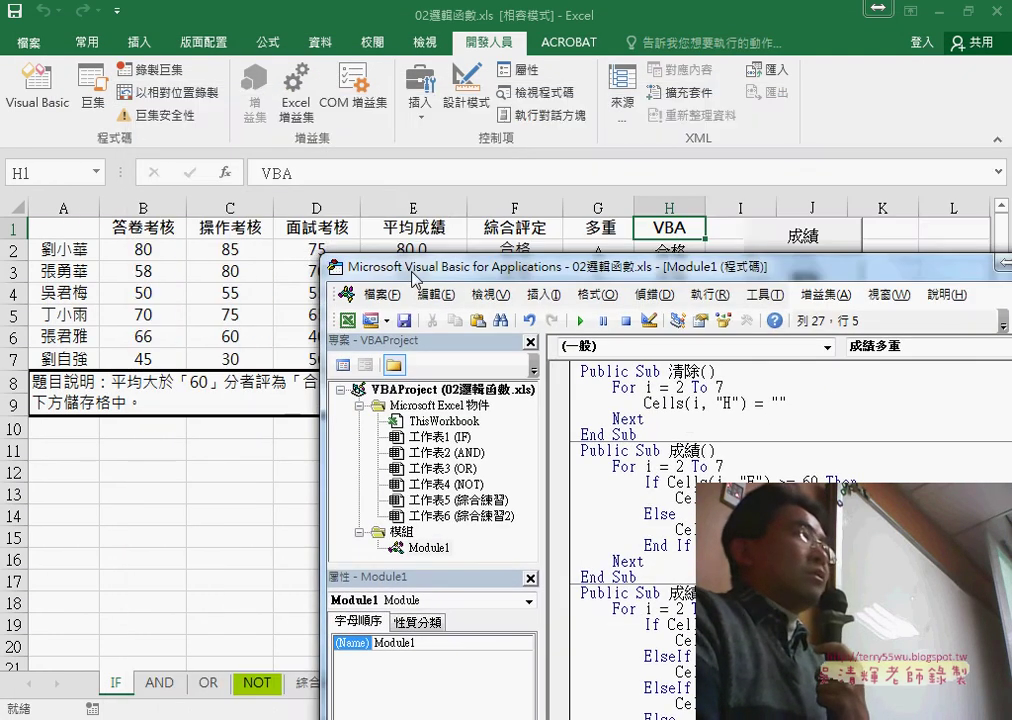
left_click_drag(411, 274, 155, 74)
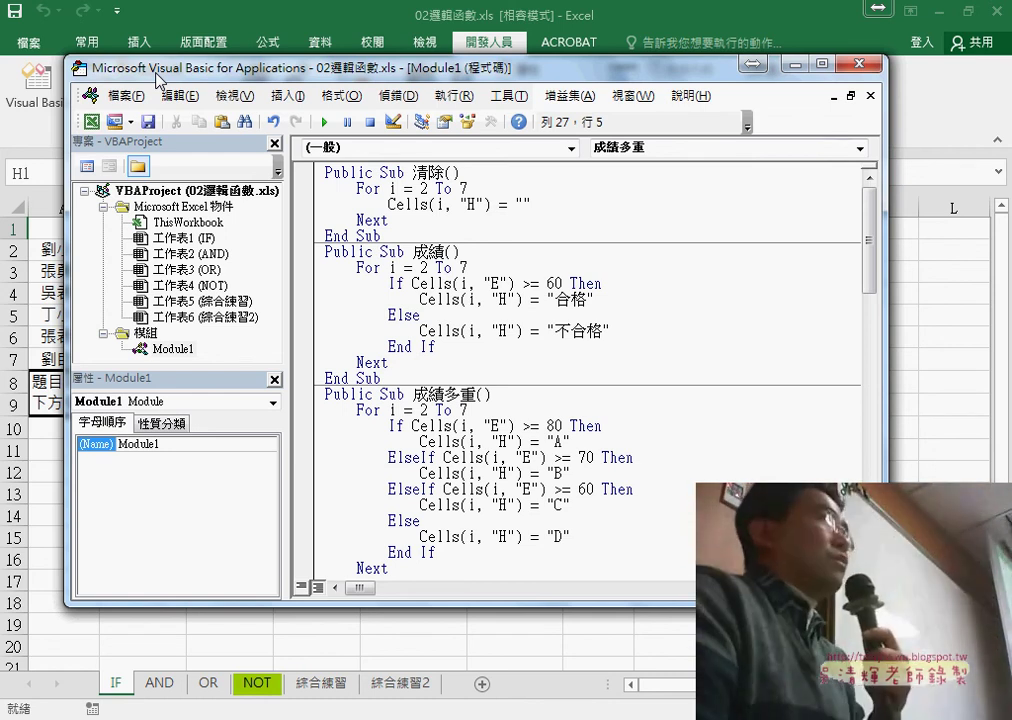
left_click_drag(157, 78, 340, 385)
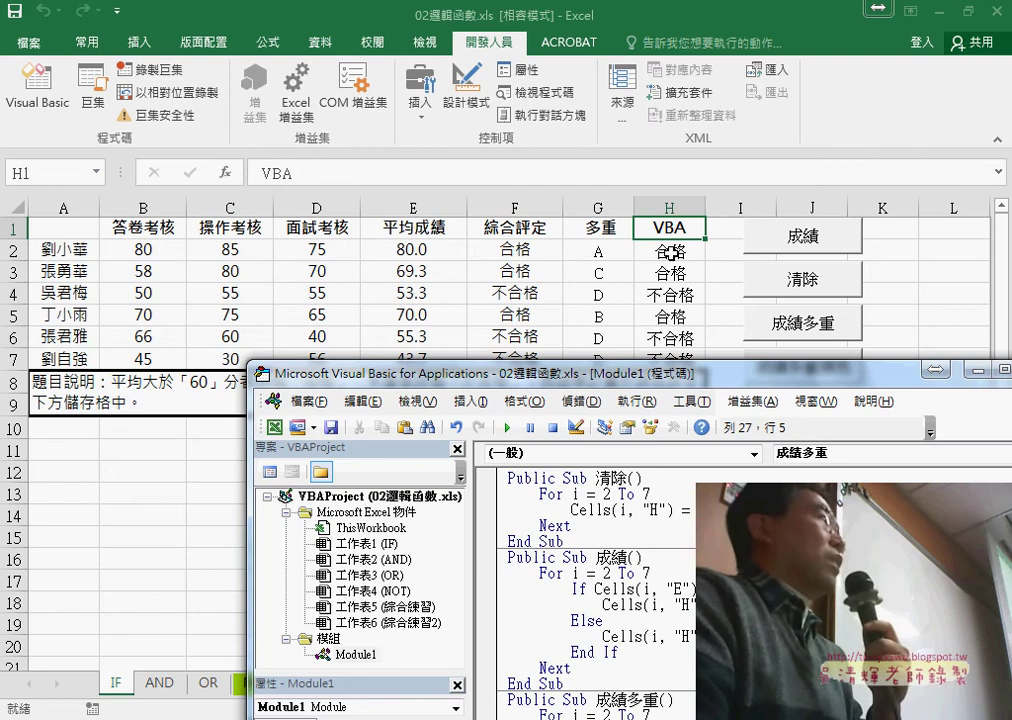
left_click_drag(468, 380, 358, 86)
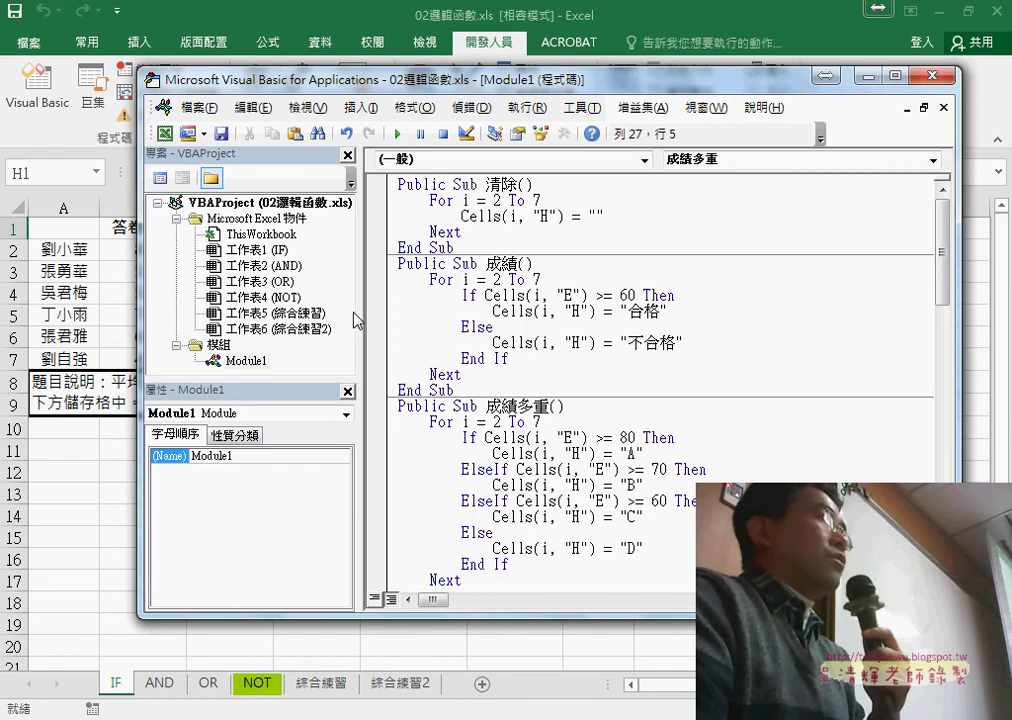
left_click_drag(276, 377, 276, 410)
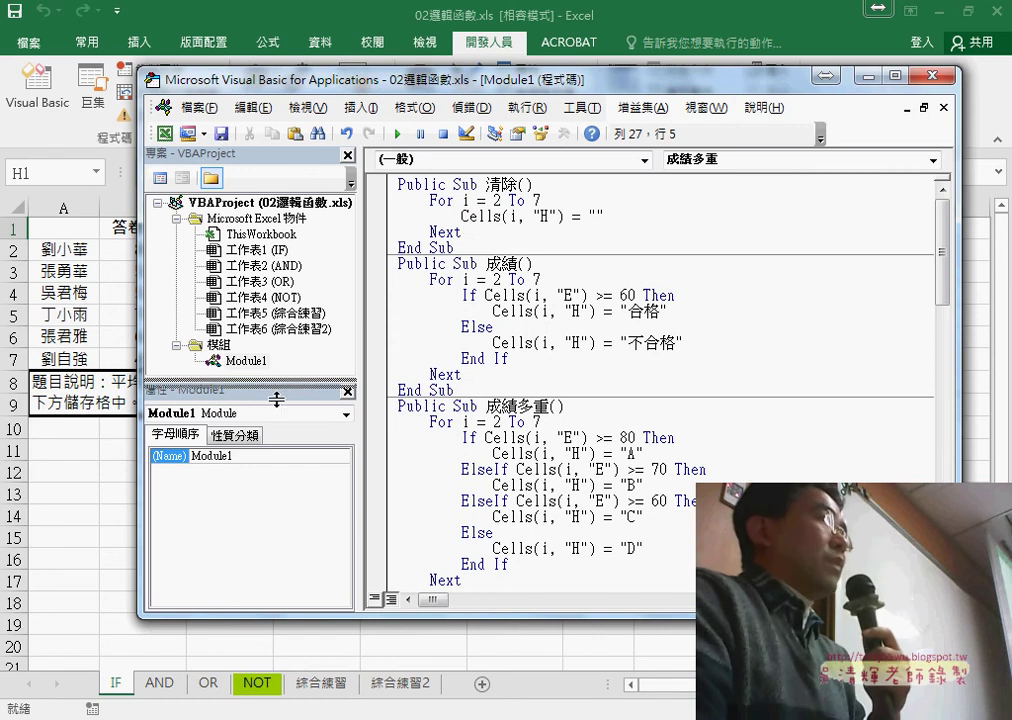
- Remove the existing Module1 from the project without exporting it
left_click(229, 362)
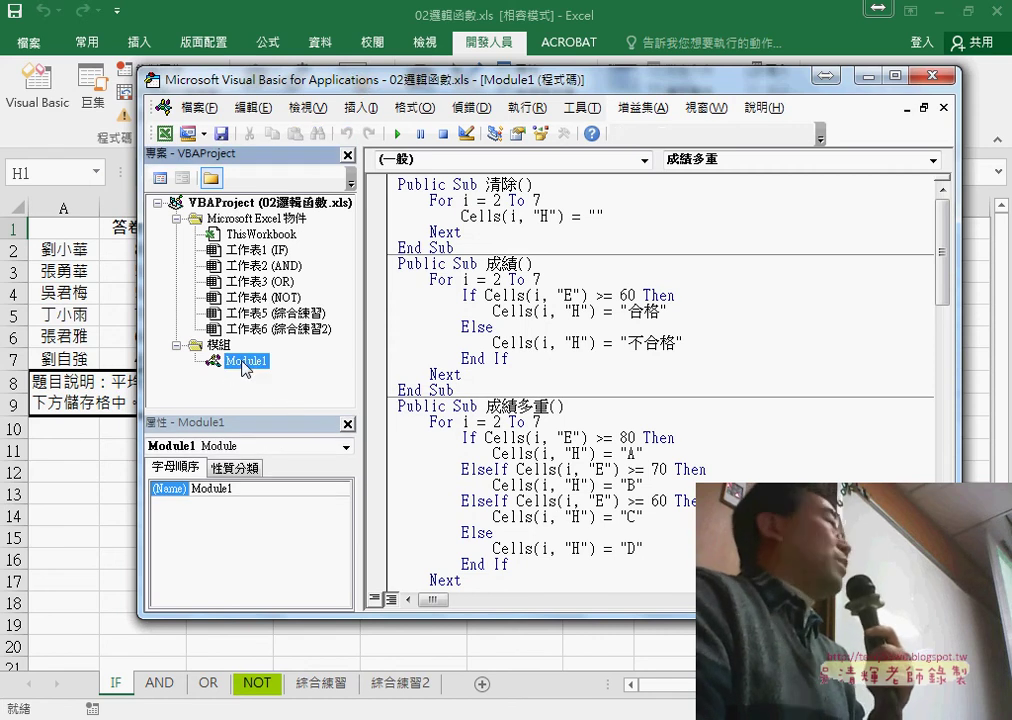
right_click(243, 360)
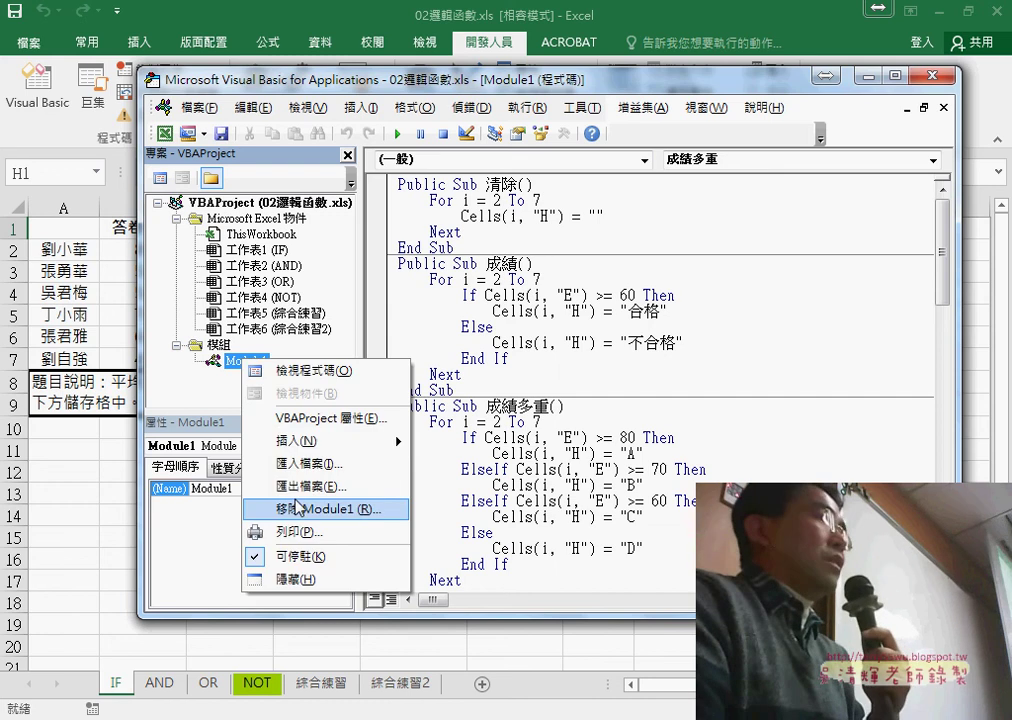
left_click(322, 509)
left_click(482, 446)
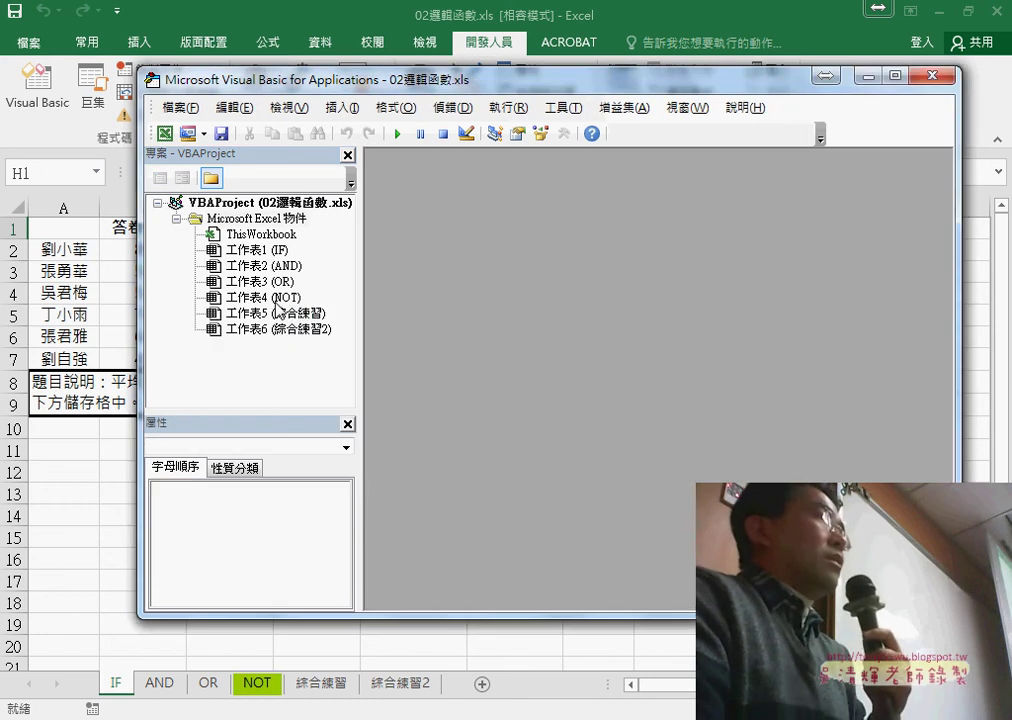
- Insert a new empty module and move the editor down to uncover the worksheet
right_click(238, 265)
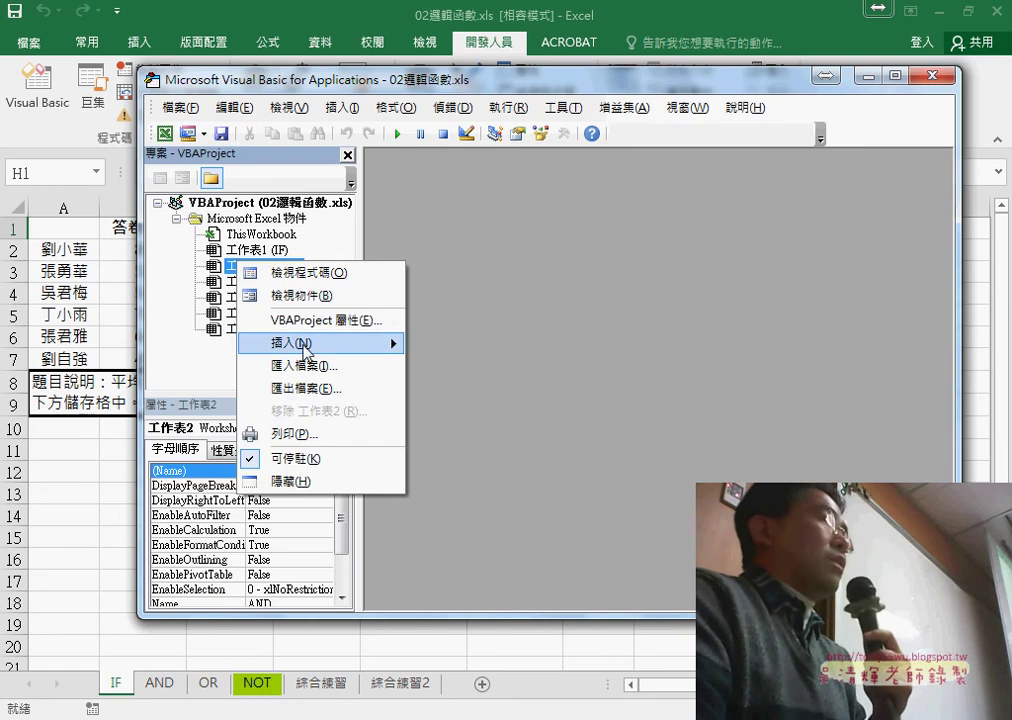
left_click(440, 364)
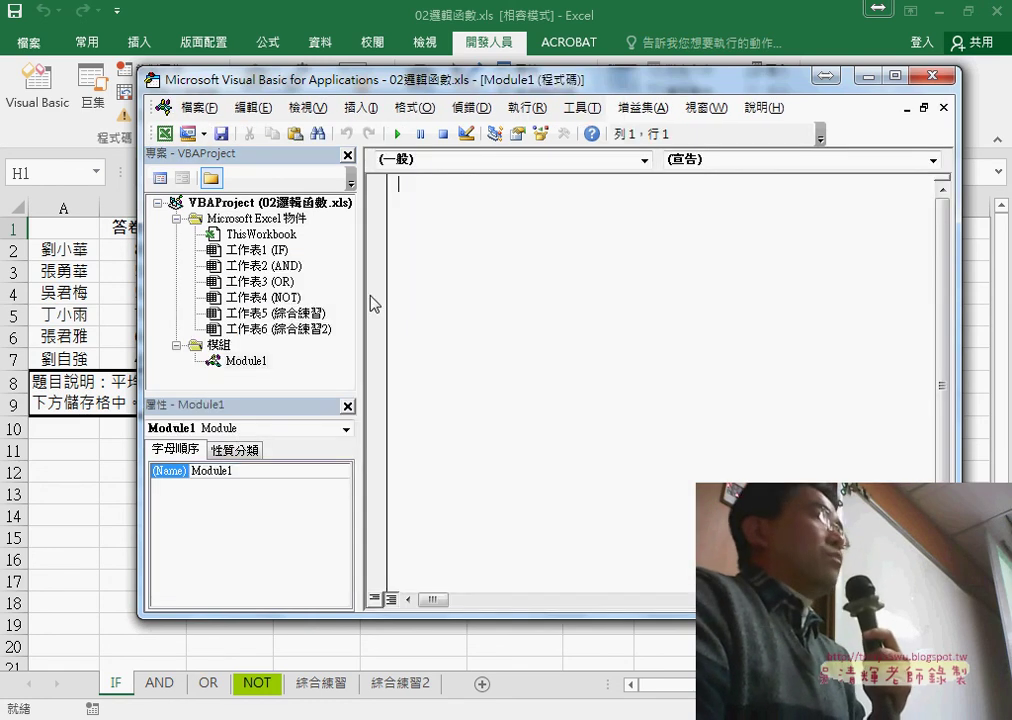
left_click_drag(364, 296, 330, 291)
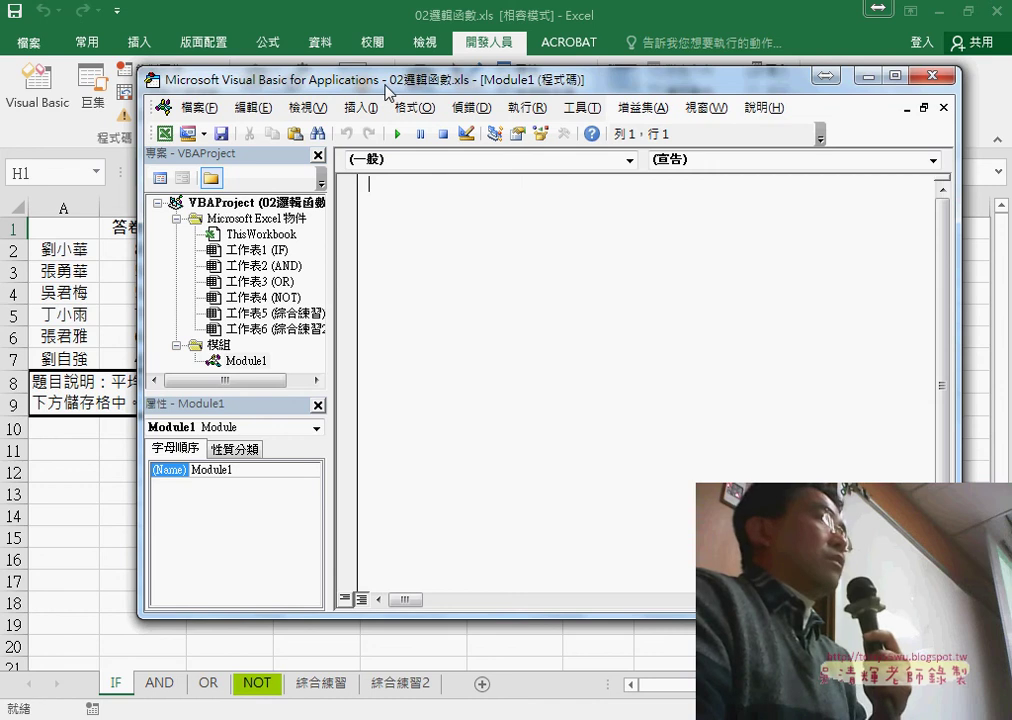
left_click_drag(387, 91, 380, 340)
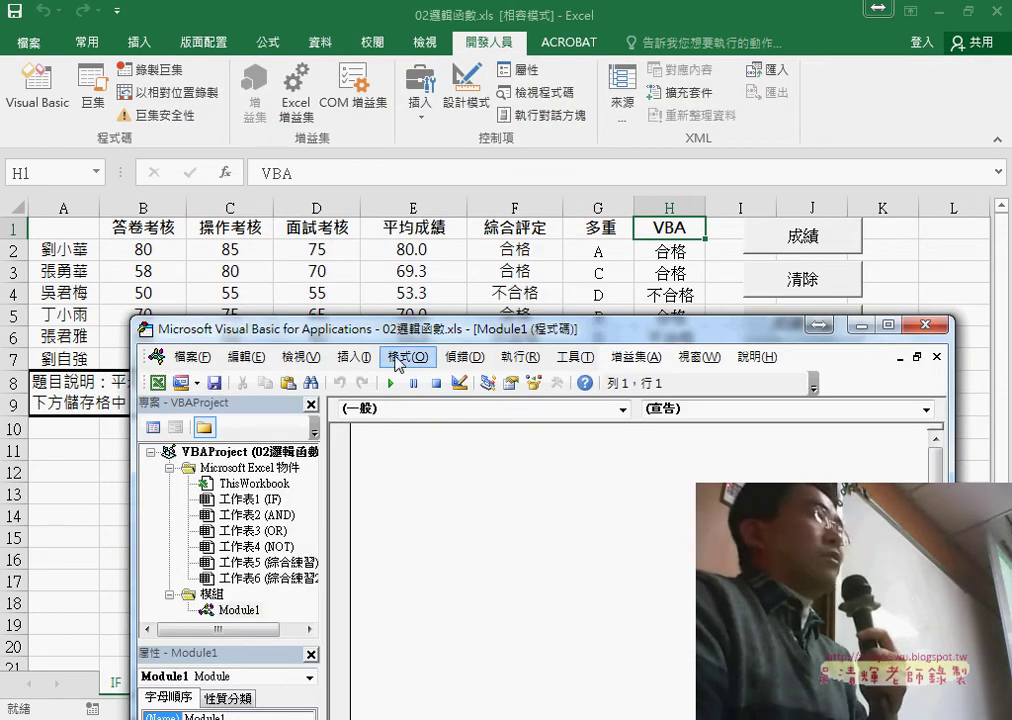
- Insert a Public Sub procedure named 成績 via 插入 > 程序
left_click(358, 357)
left_click(370, 379)
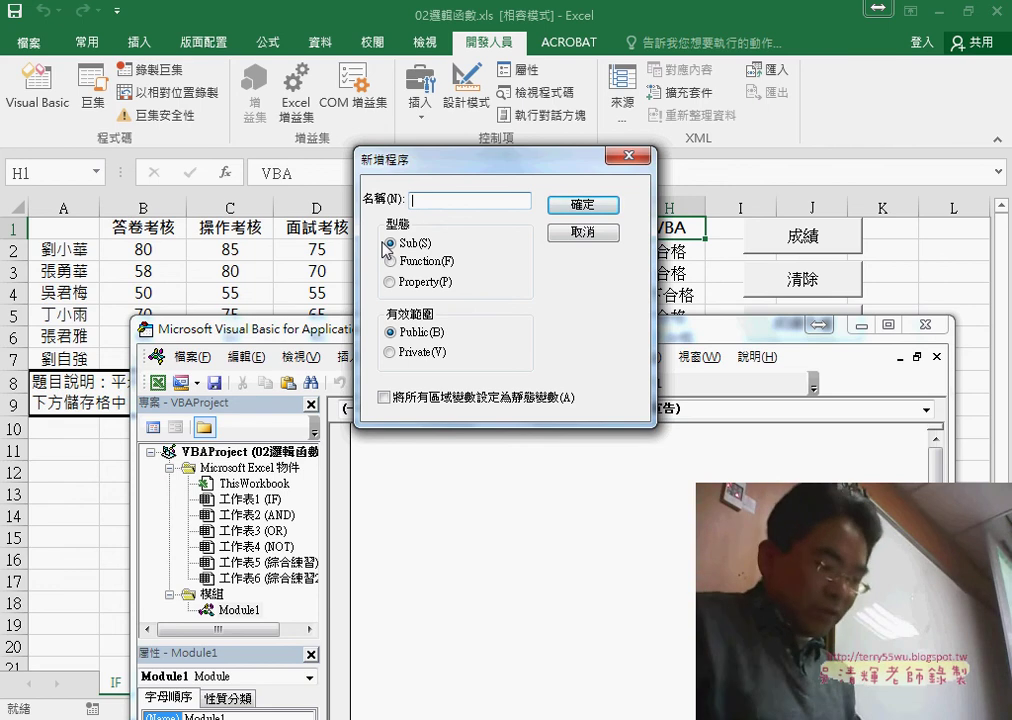
type("成績")
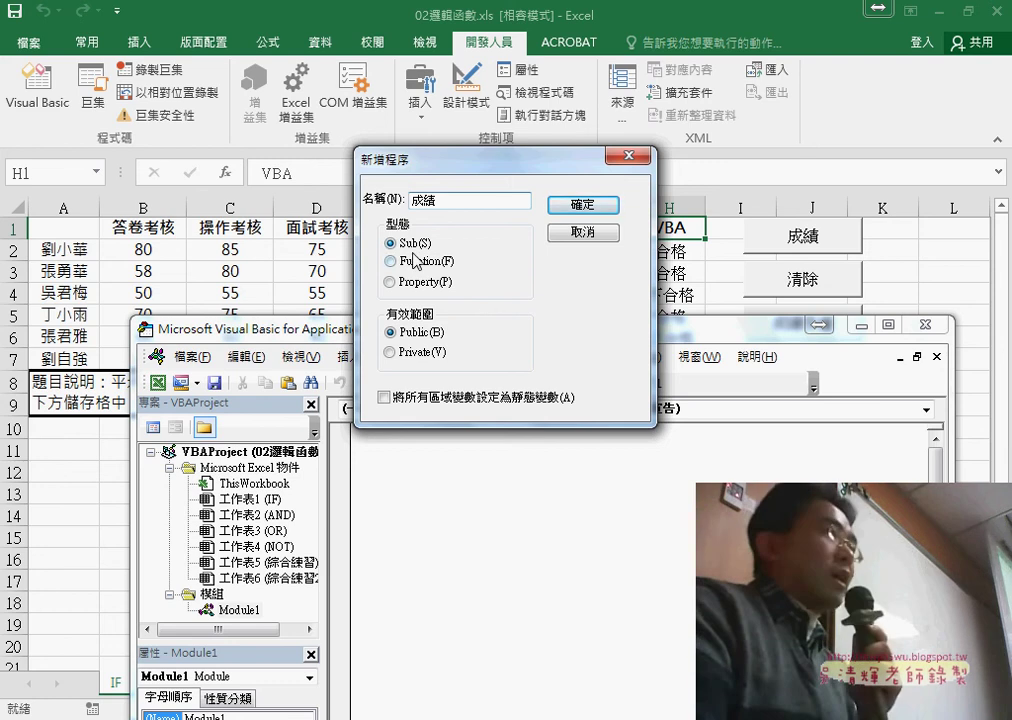
left_click(580, 205)
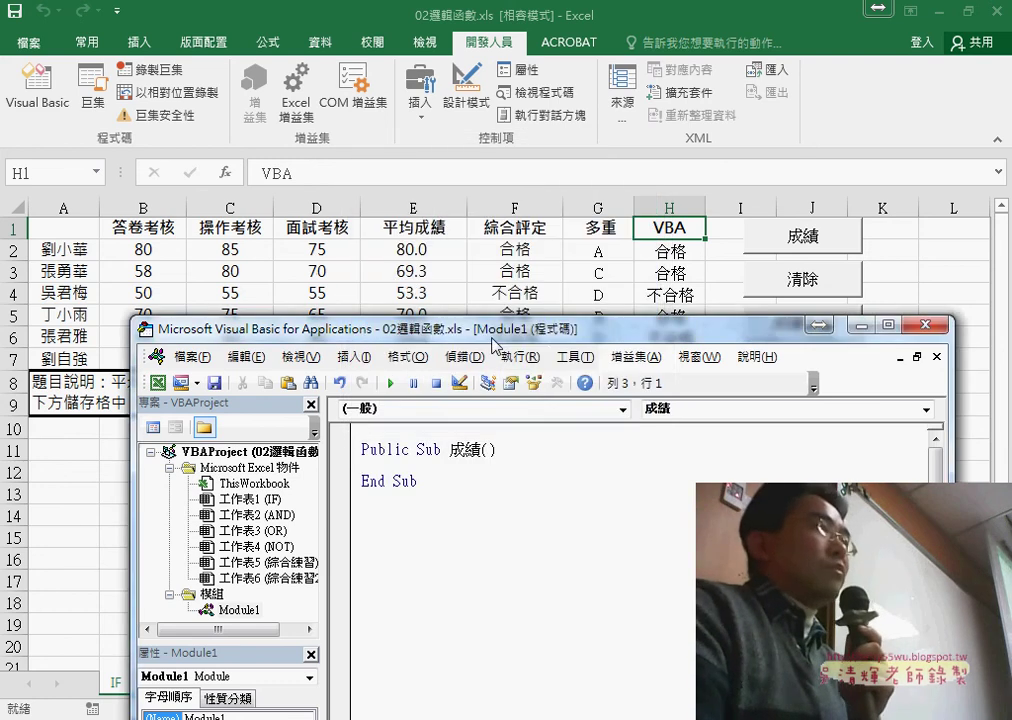
- Move the editor back over the sheet and select the two lines of the 成績 Sub
left_click_drag(492, 340, 478, 300)
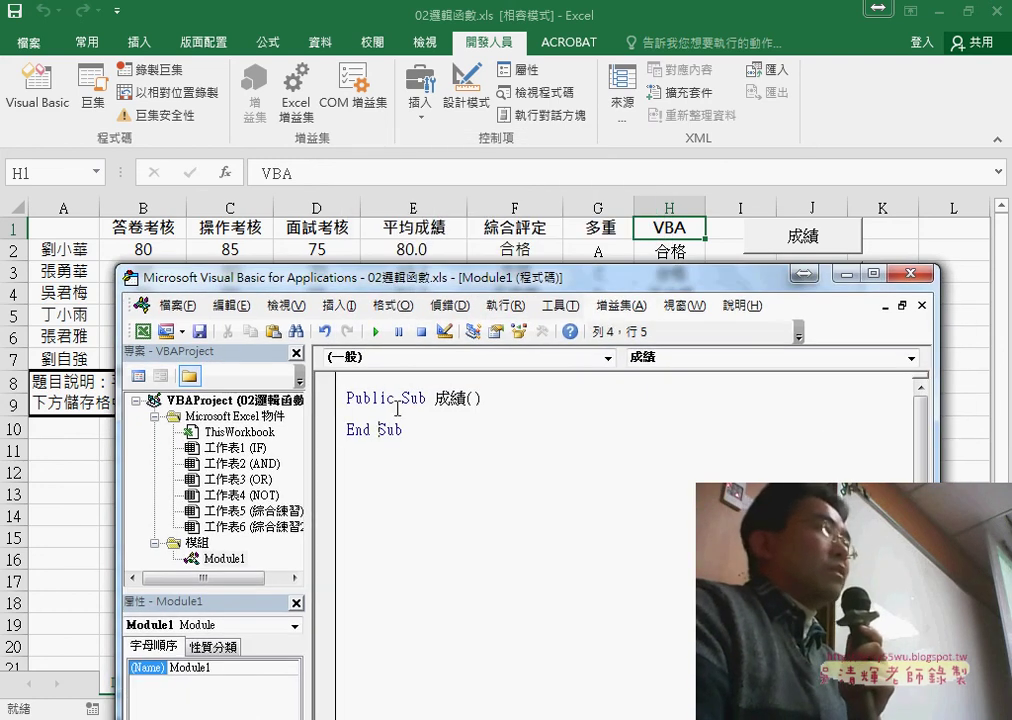
left_click(444, 397)
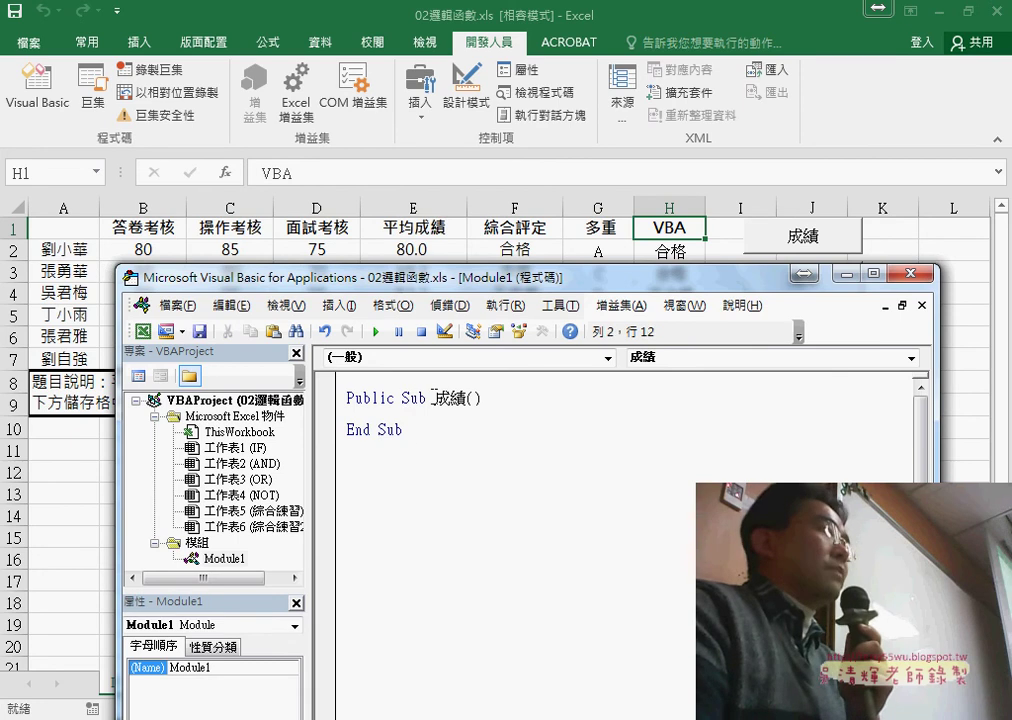
left_click_drag(334, 430, 334, 402)
left_click(361, 383)
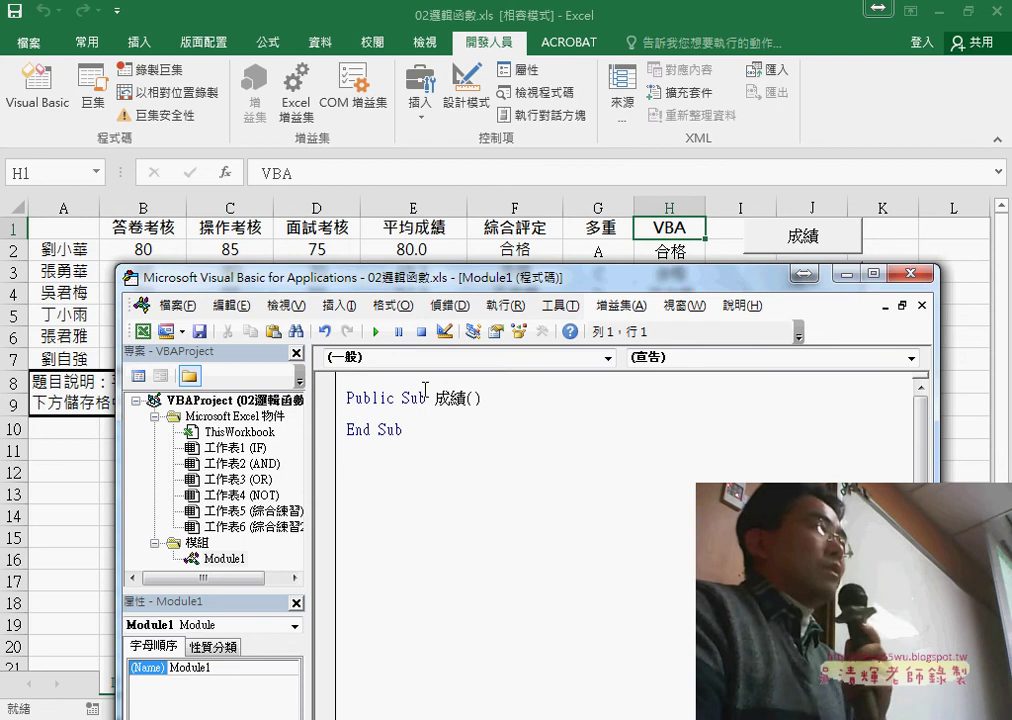
left_click_drag(420, 424, 345, 397)
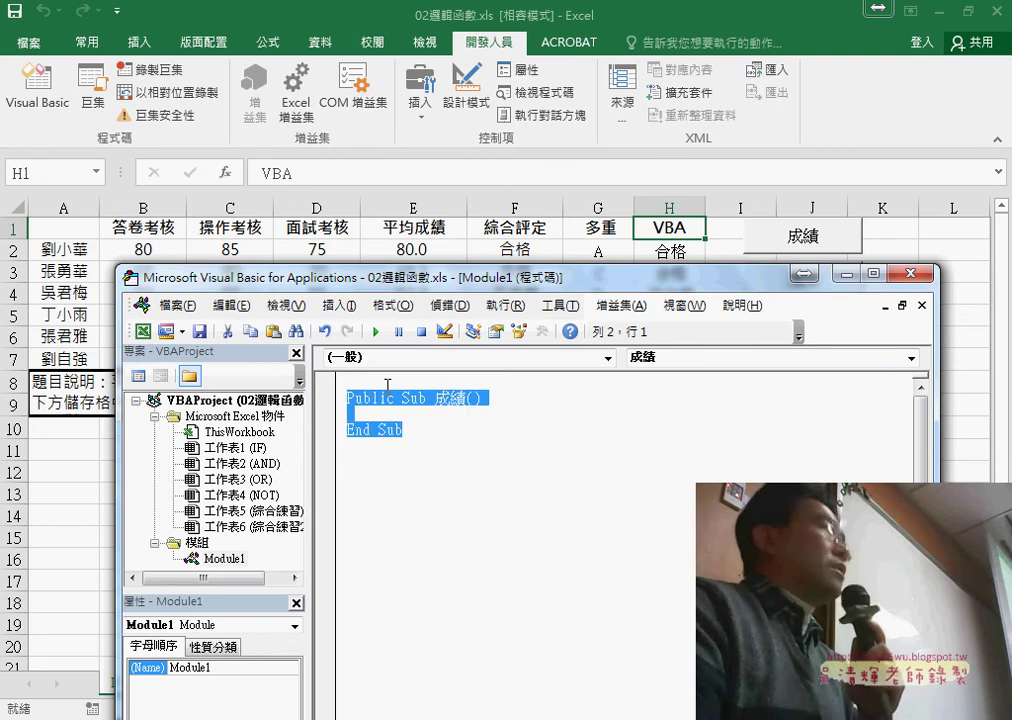
left_click(558, 305)
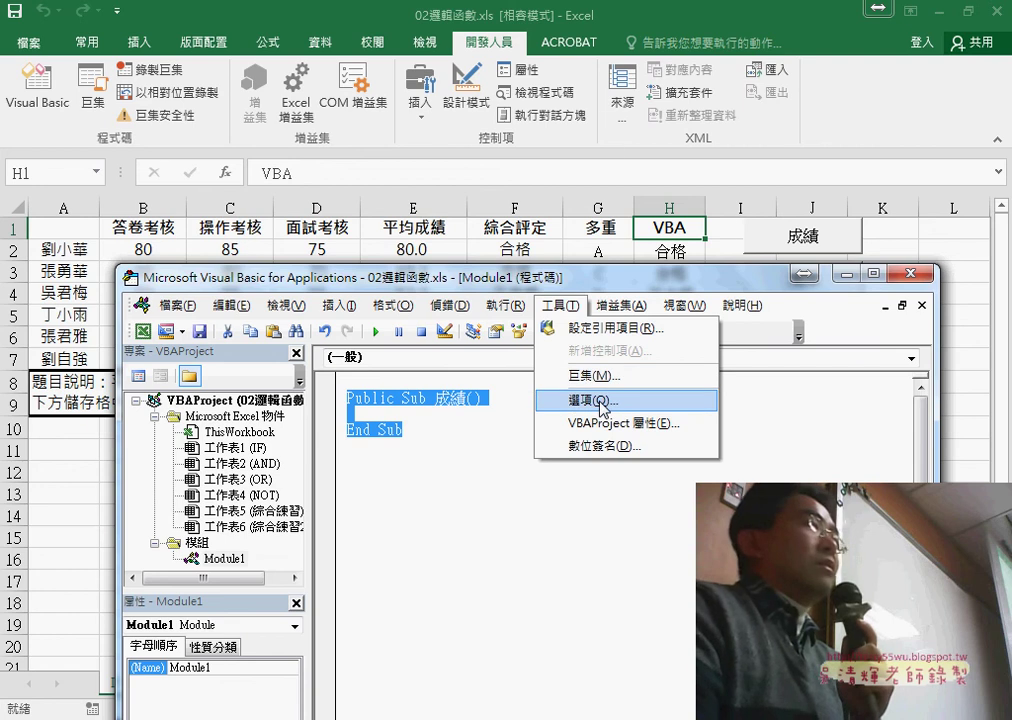
left_click(603, 401)
left_click(389, 176)
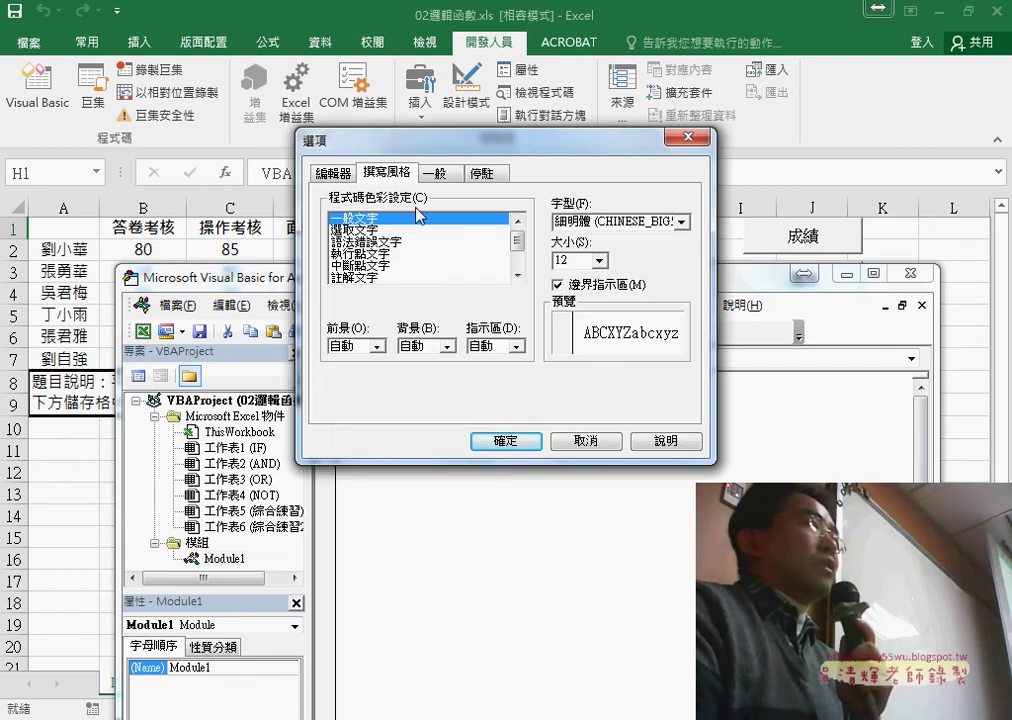
left_click(599, 261)
left_click(603, 279)
left_click(603, 279)
left_click(603, 279)
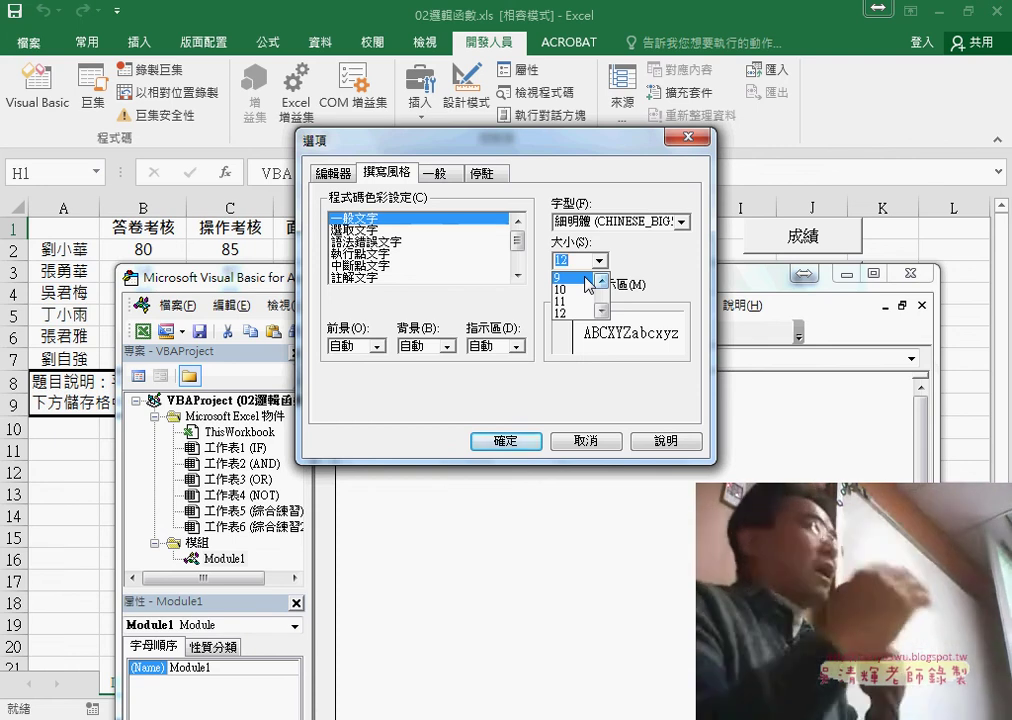
left_click(640, 268)
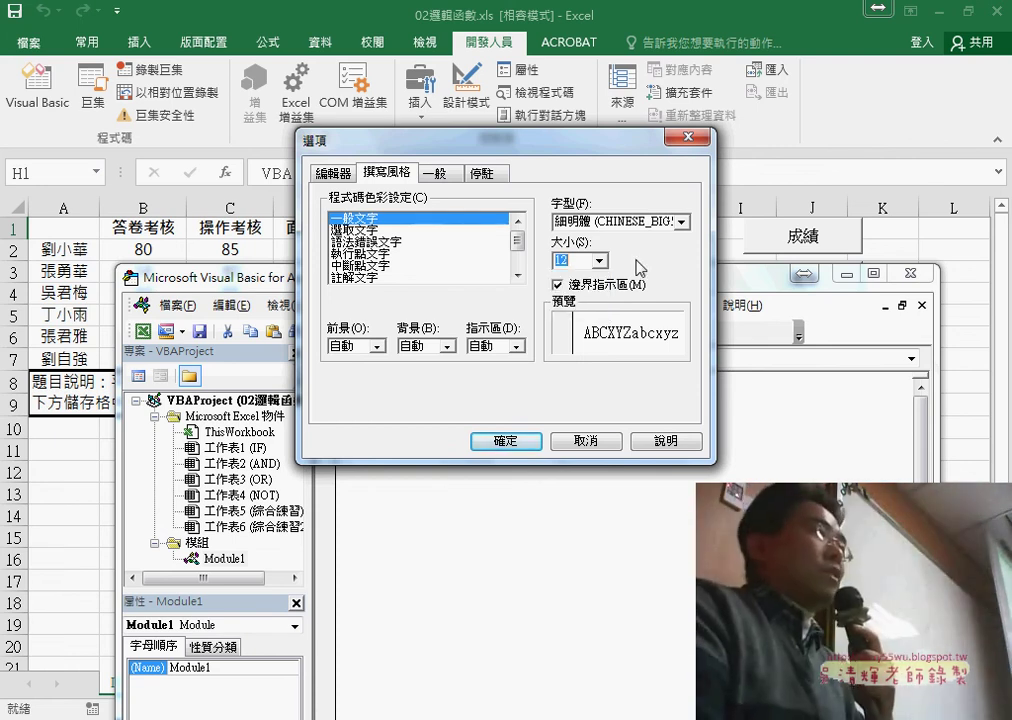
left_click(528, 442)
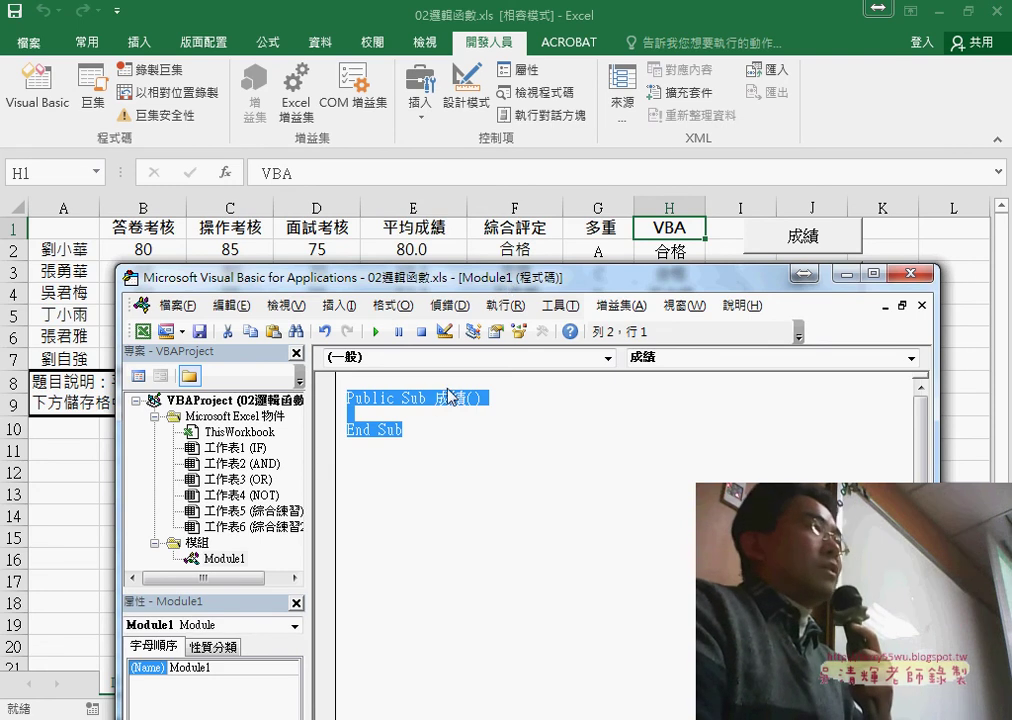
- Write a For i = 2 To 7 … Next loop inside the 成績 procedure
key("Down")
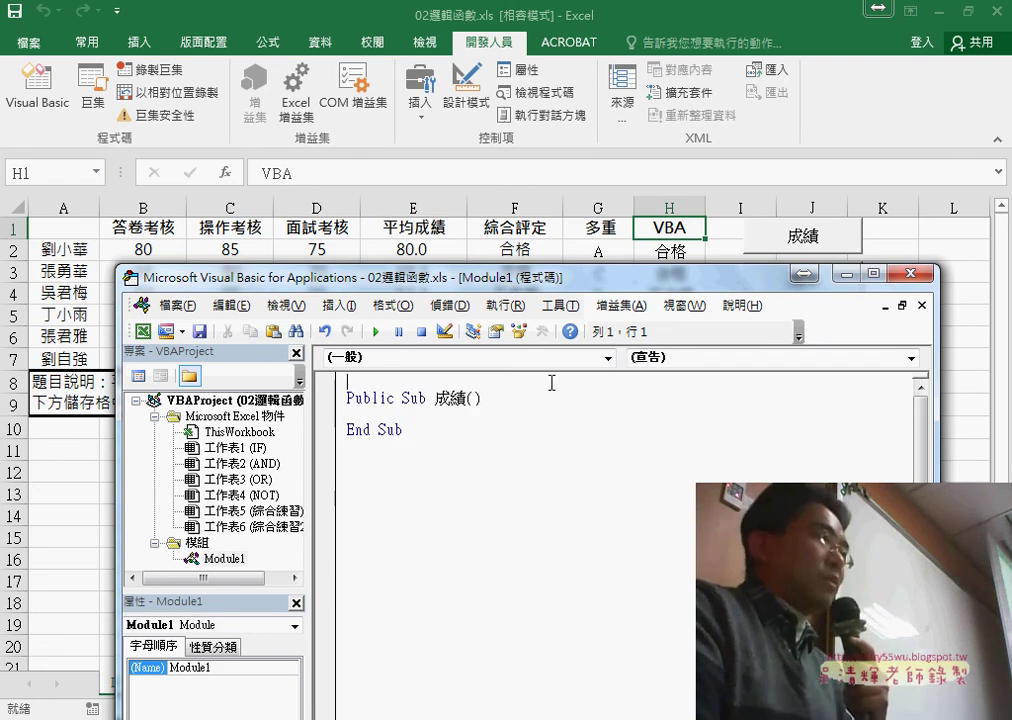
key("Tab")
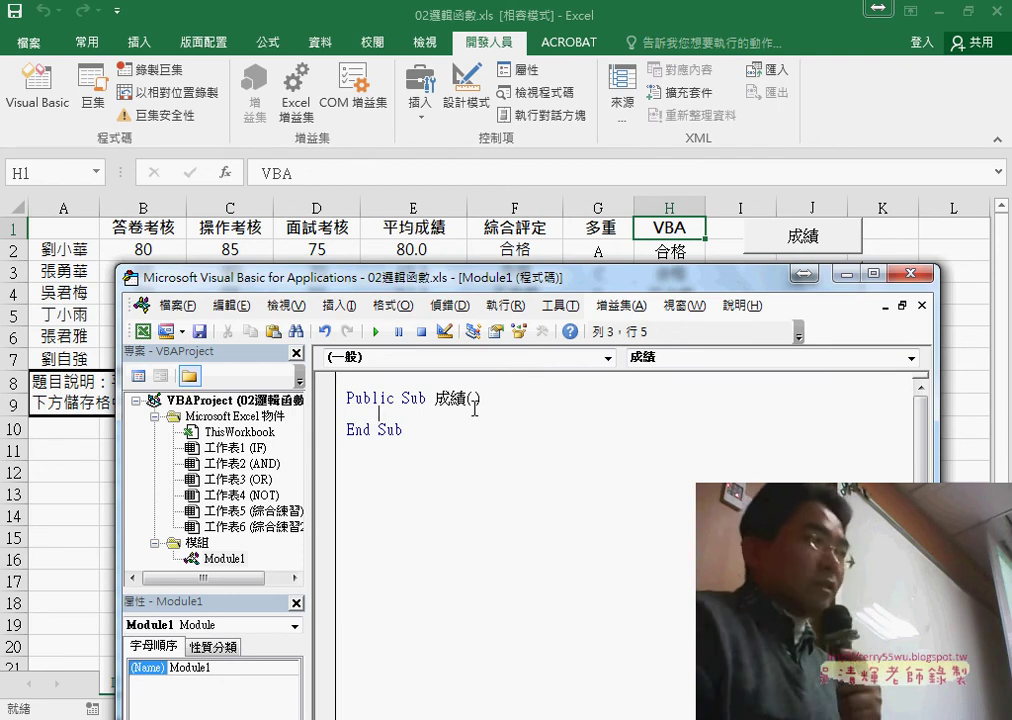
type("for i")
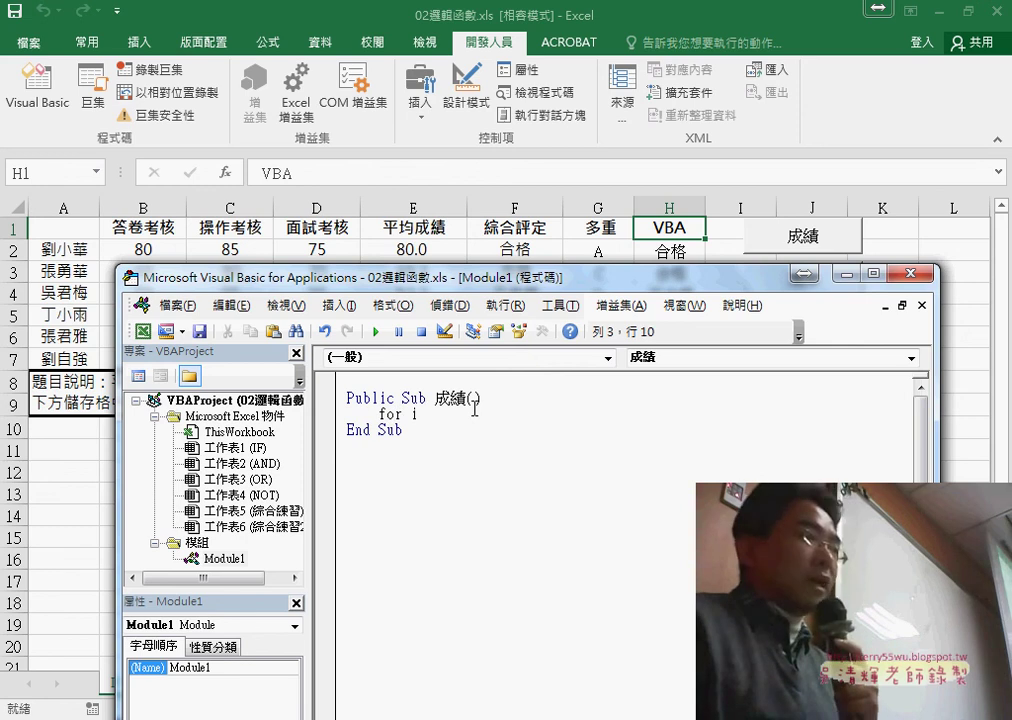
type("=")
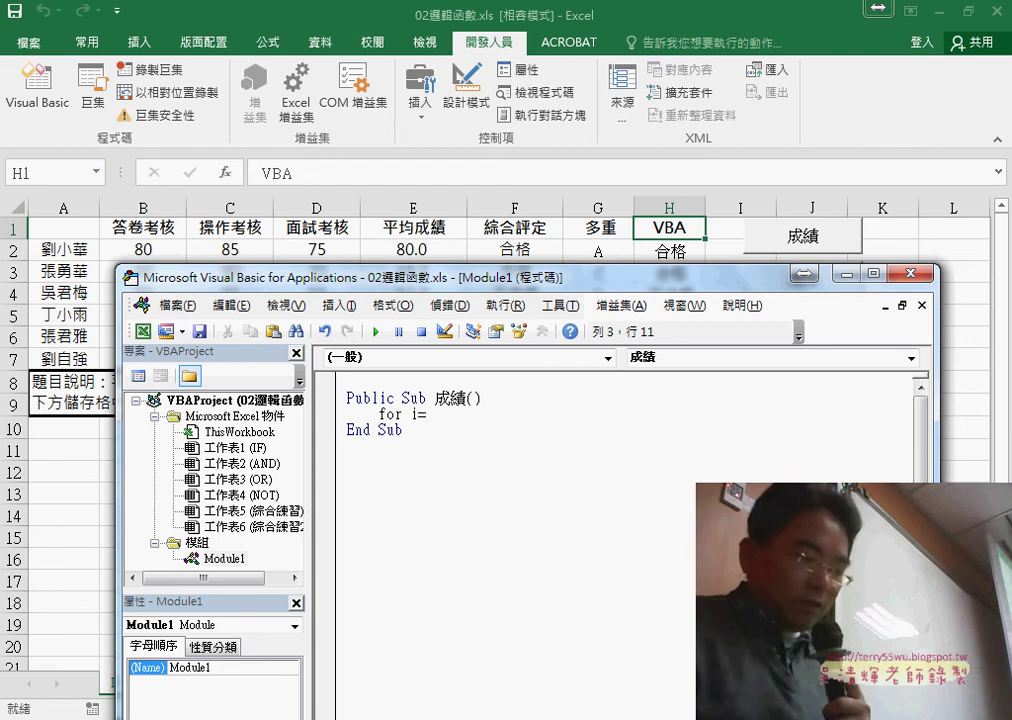
type("2 to")
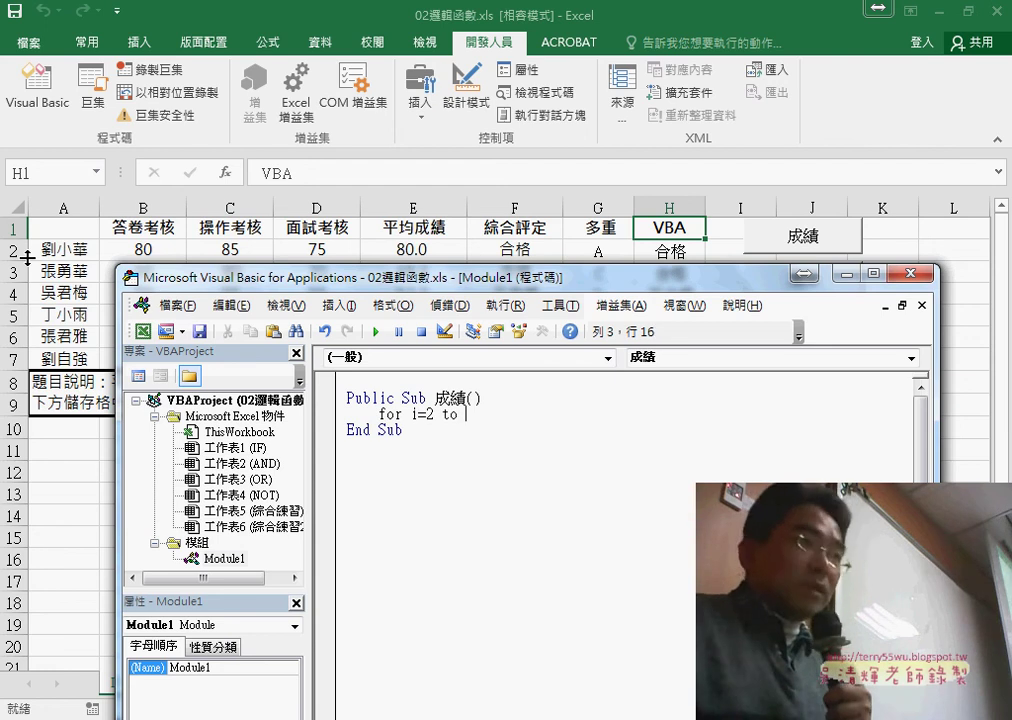
key("Return")
key("Return")
type("n")
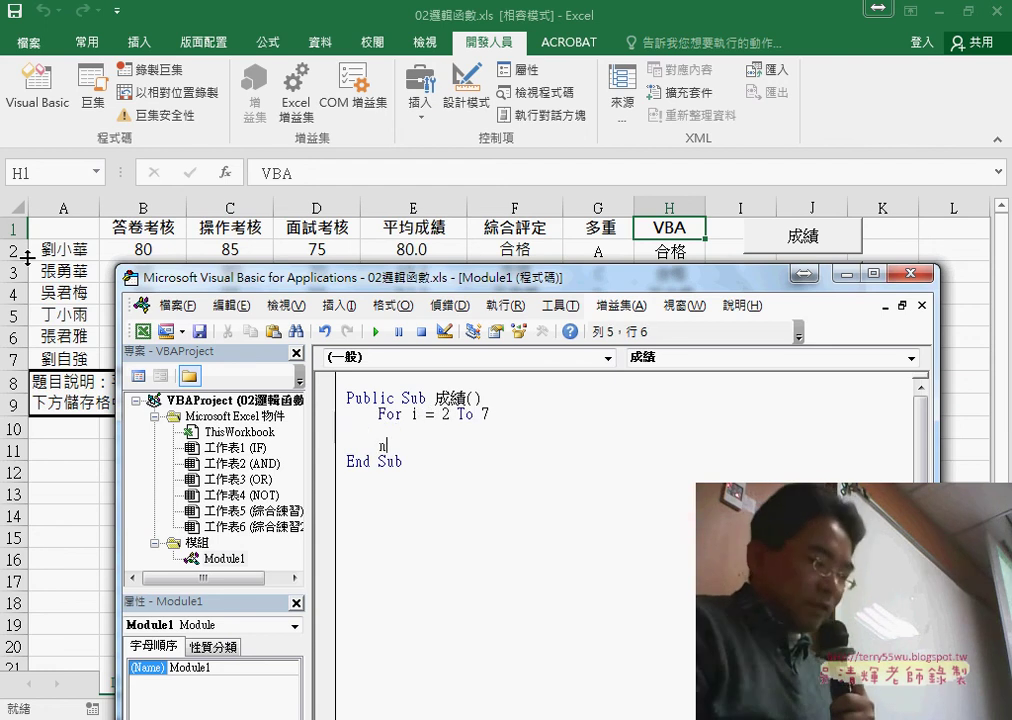
type("ext")
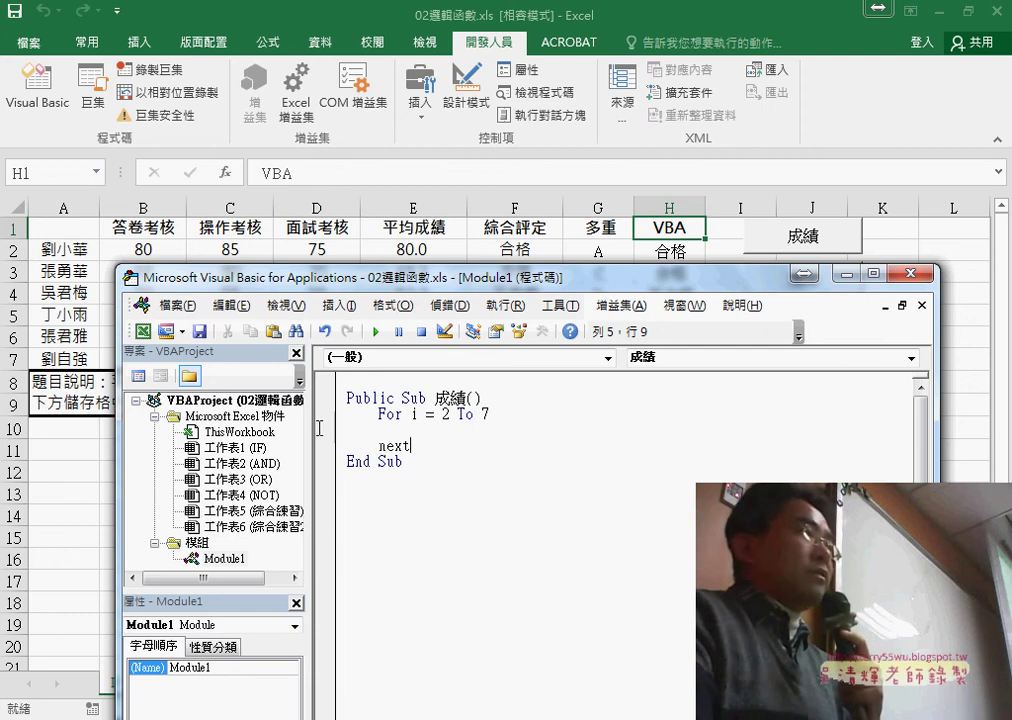
key("shift+Up")
left_click(420, 413)
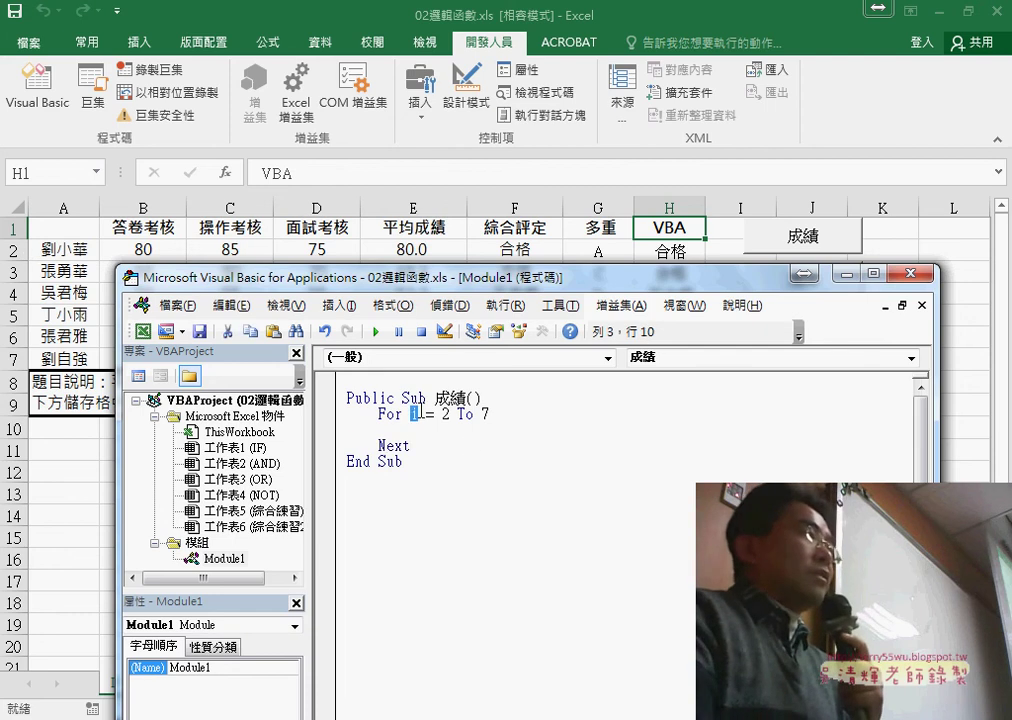
left_click_drag(444, 413, 495, 414)
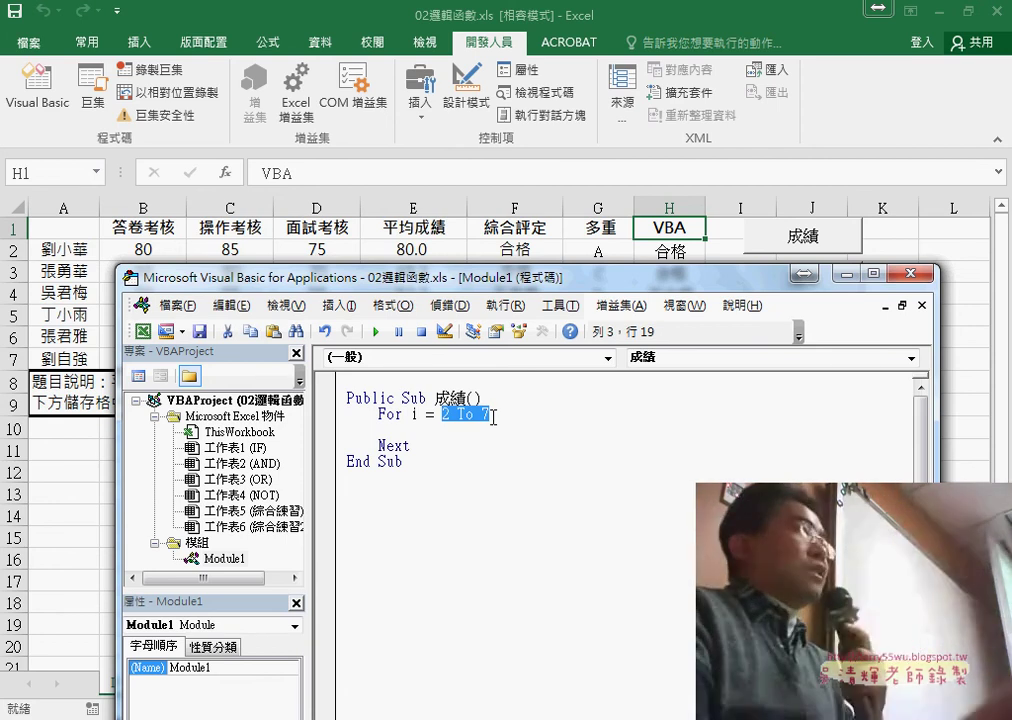
left_click(425, 429)
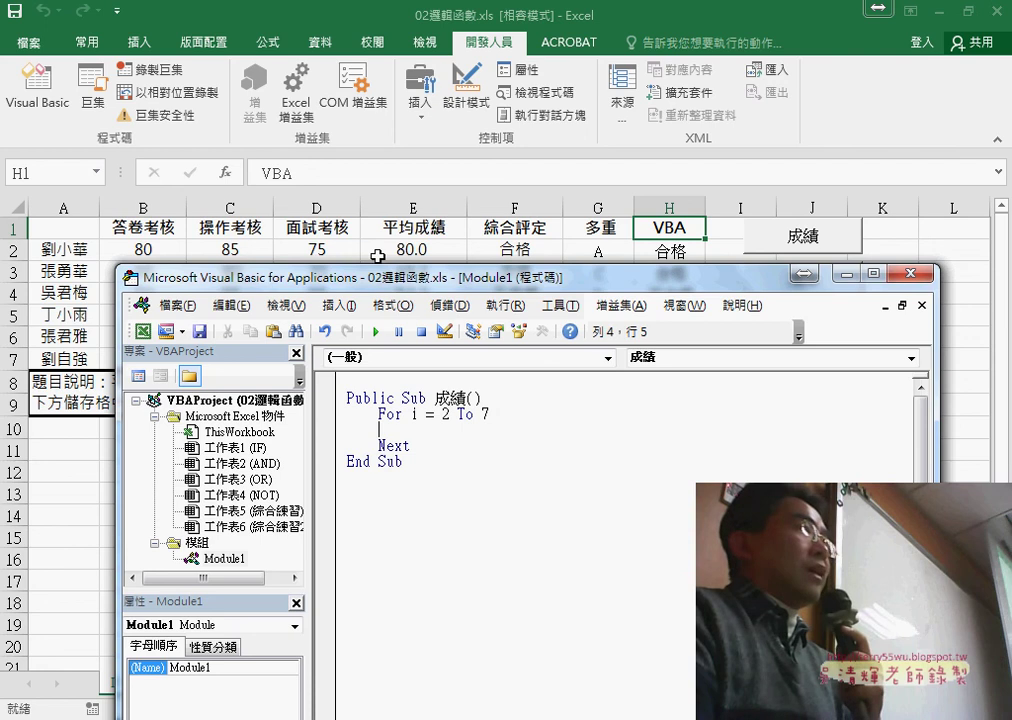
left_click_drag(470, 293, 508, 333)
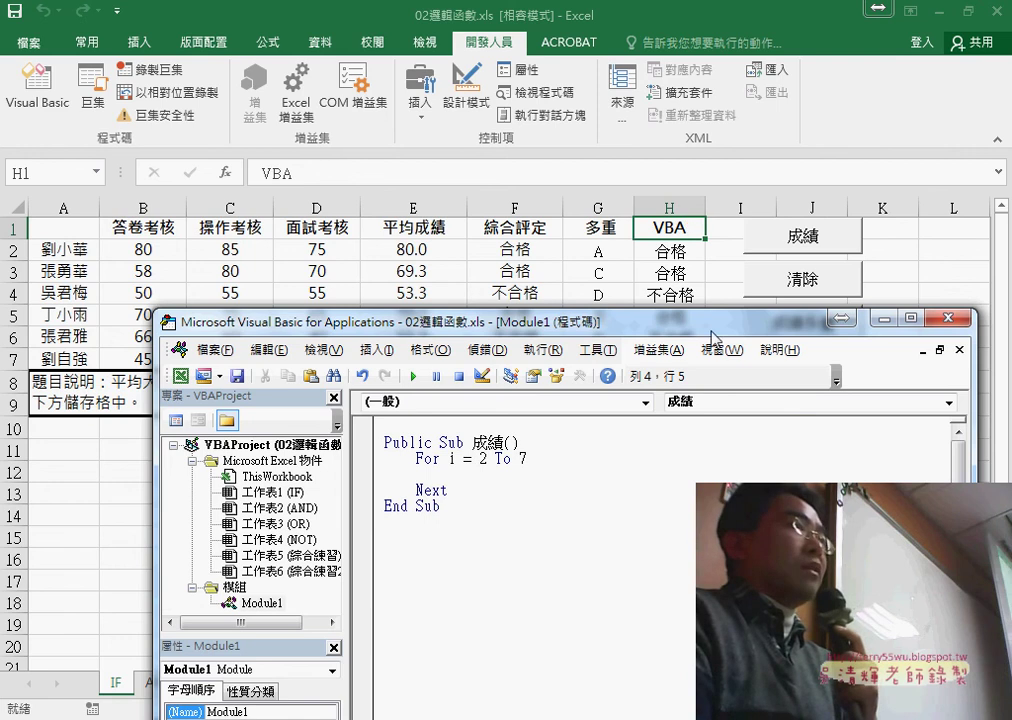
- Delete the 合格/不合格 results from H2:H7
left_click_drag(711, 331, 638, 361)
left_click_drag(670, 250, 675, 352)
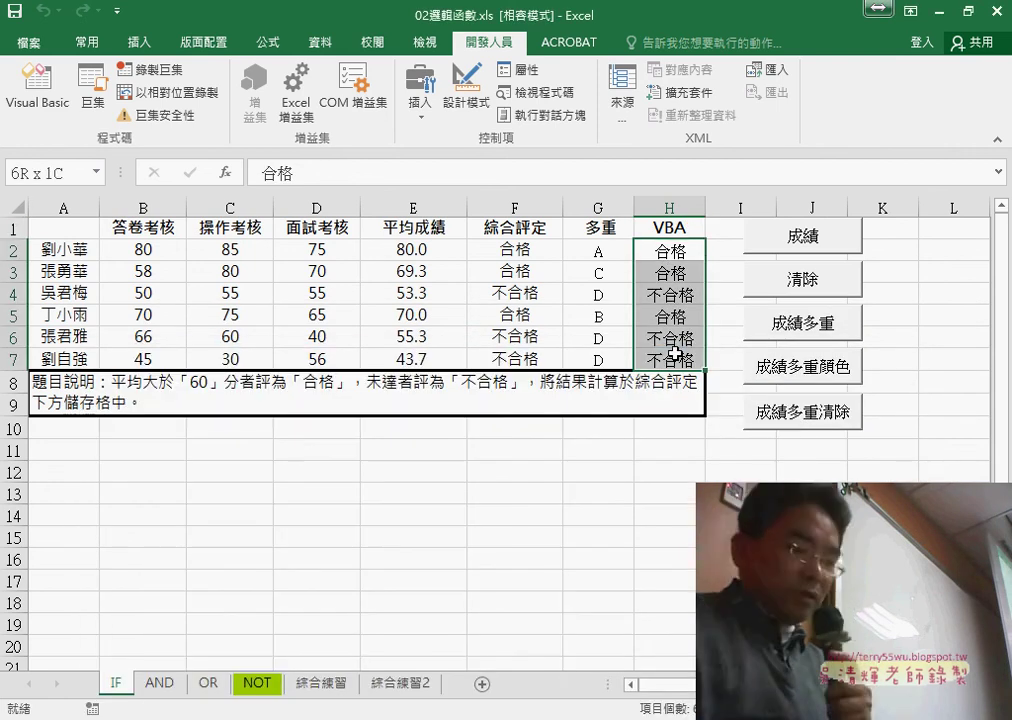
key("Delete")
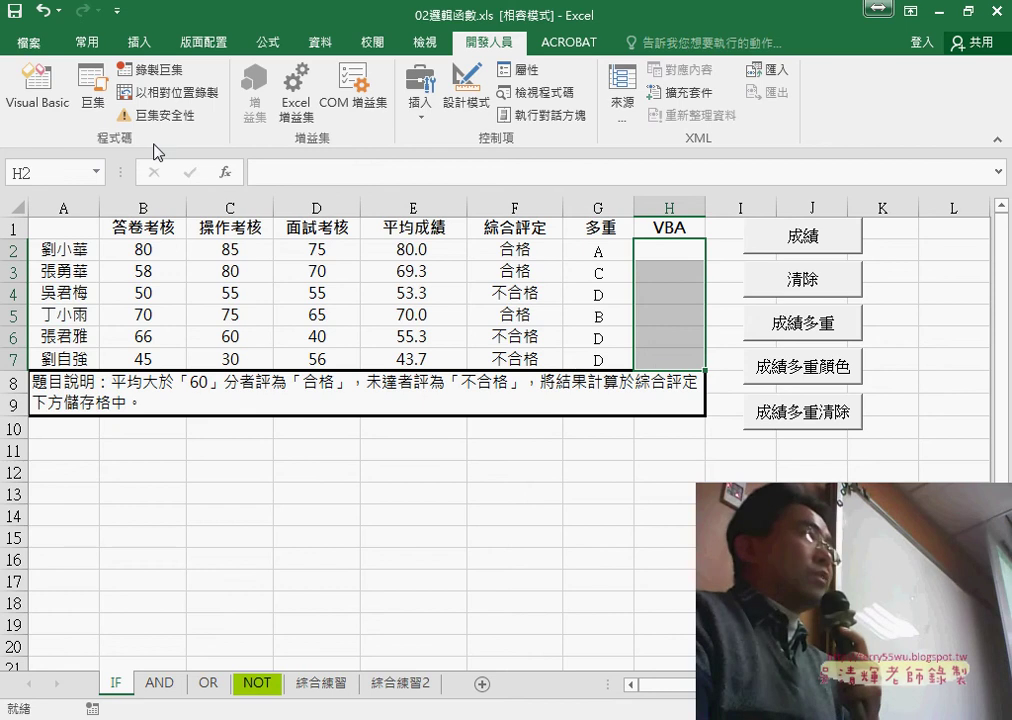
- Reopen the Visual Basic editor and indent the blank line inside the For loop
left_click(37, 85)
left_click_drag(460, 357, 477, 290)
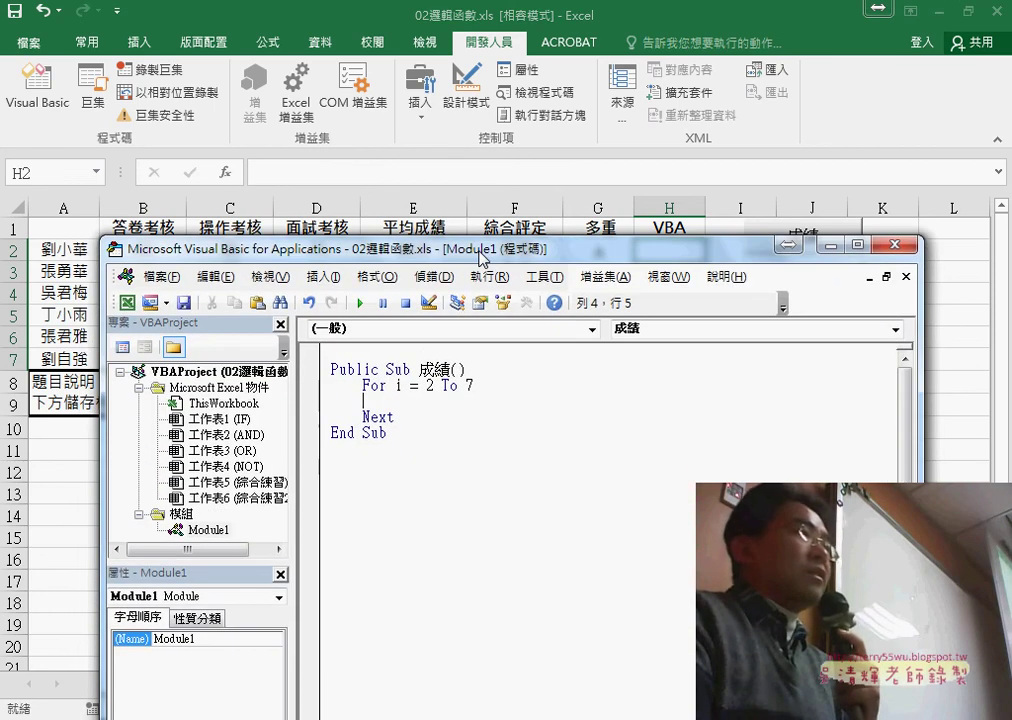
key("Tab")
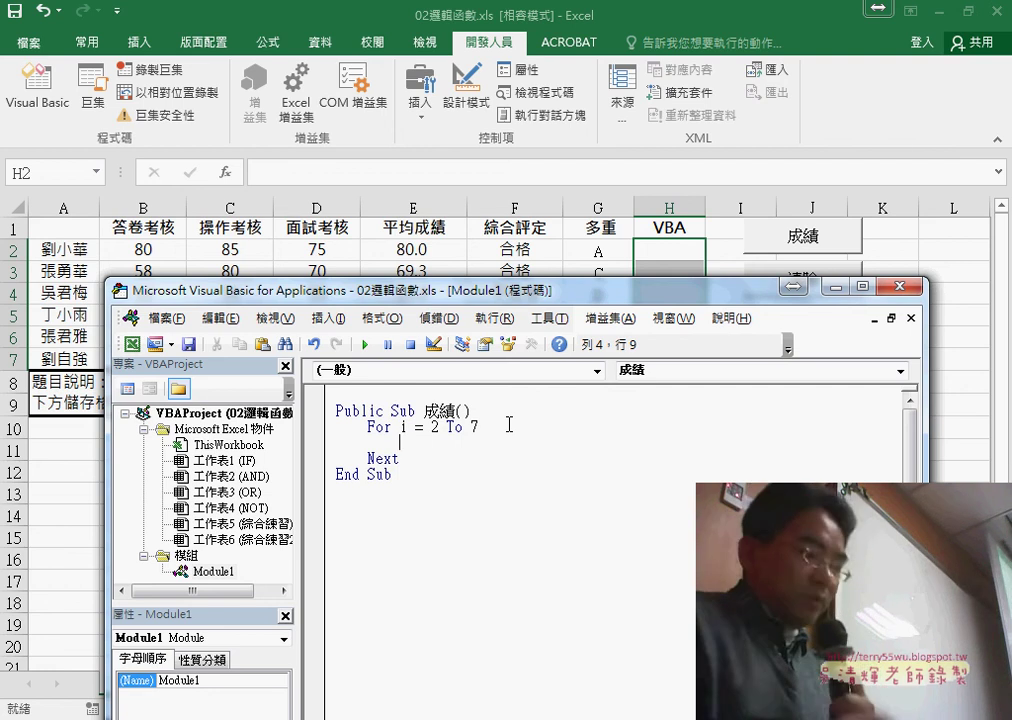
- Type the condition If cells(i,"E") >= 60 inside the loop, relating it to E2's 80.0 average
type("if")
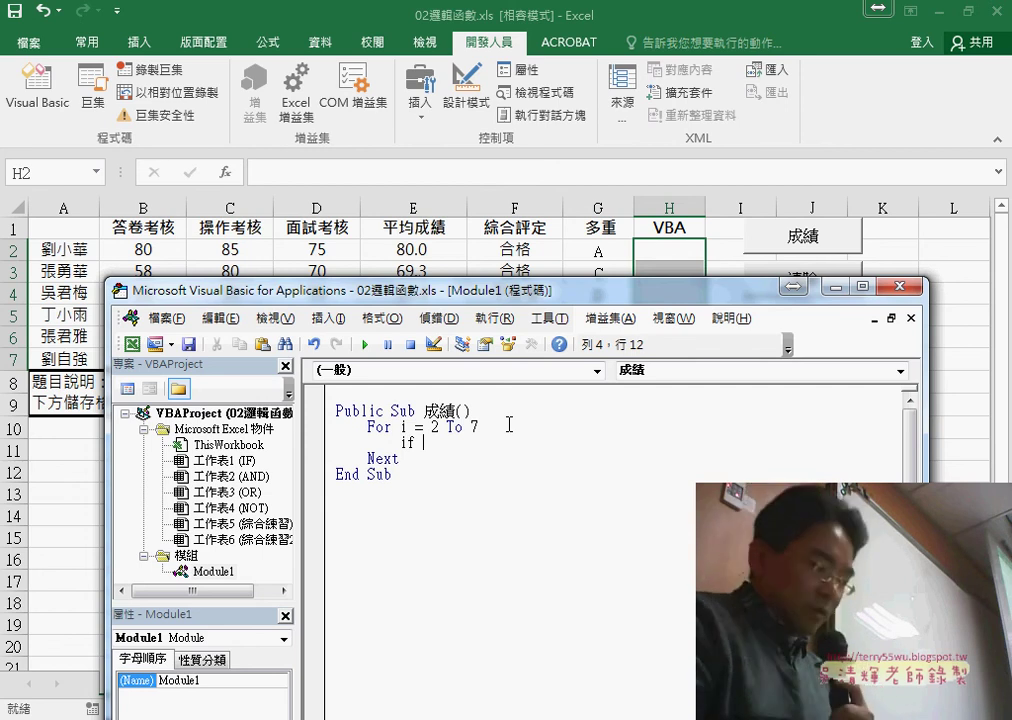
type("cell")
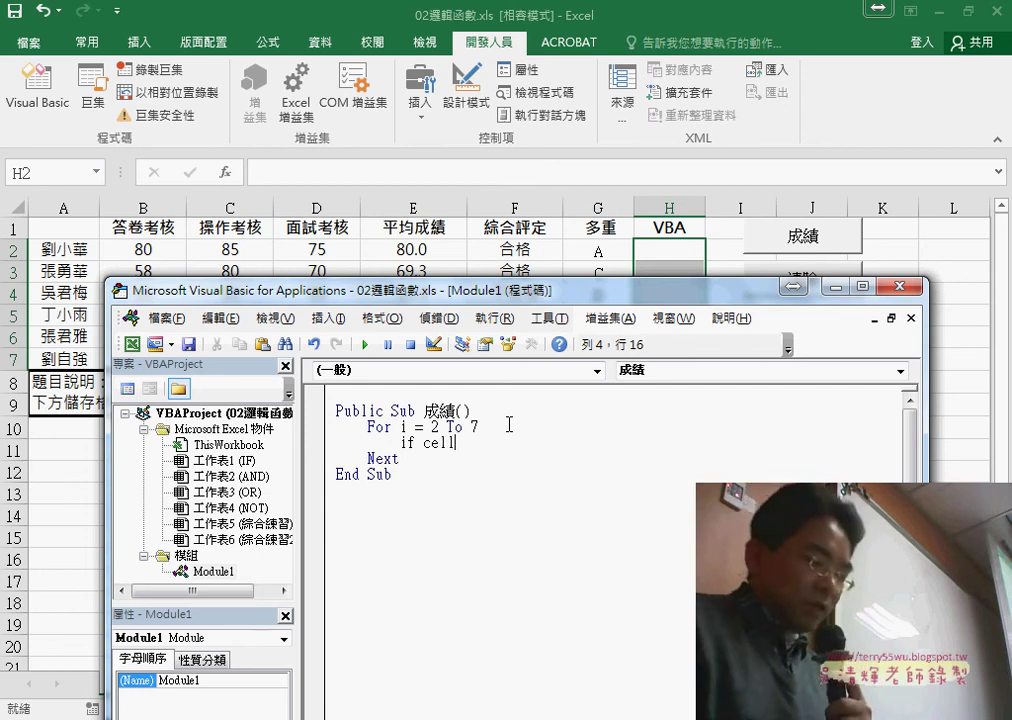
type("s(")
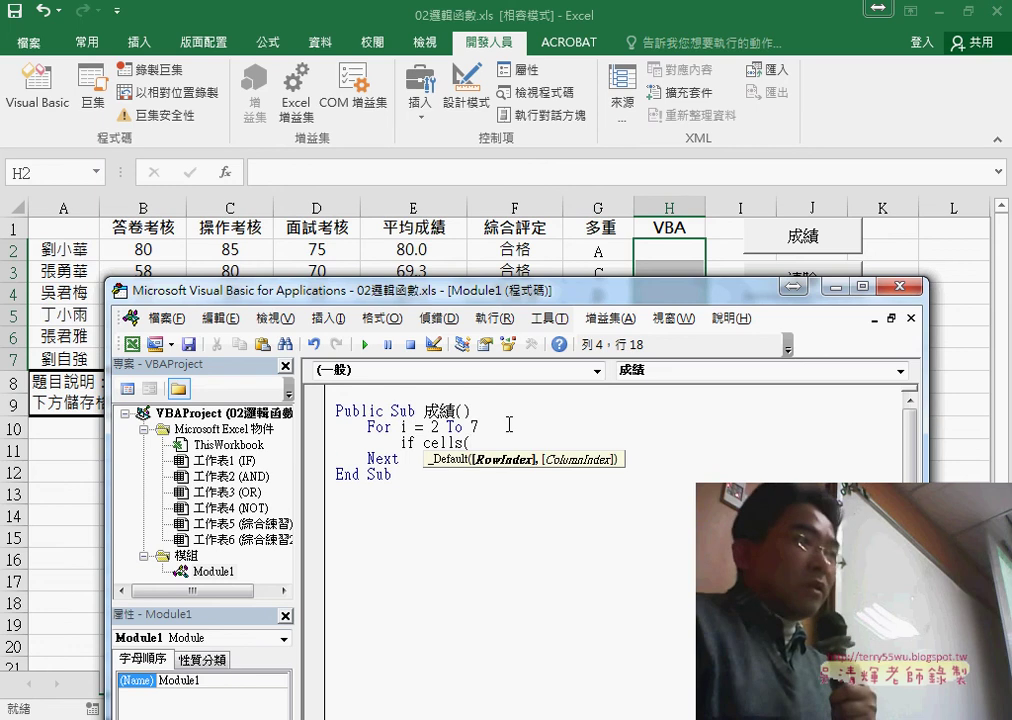
type("i,\"")
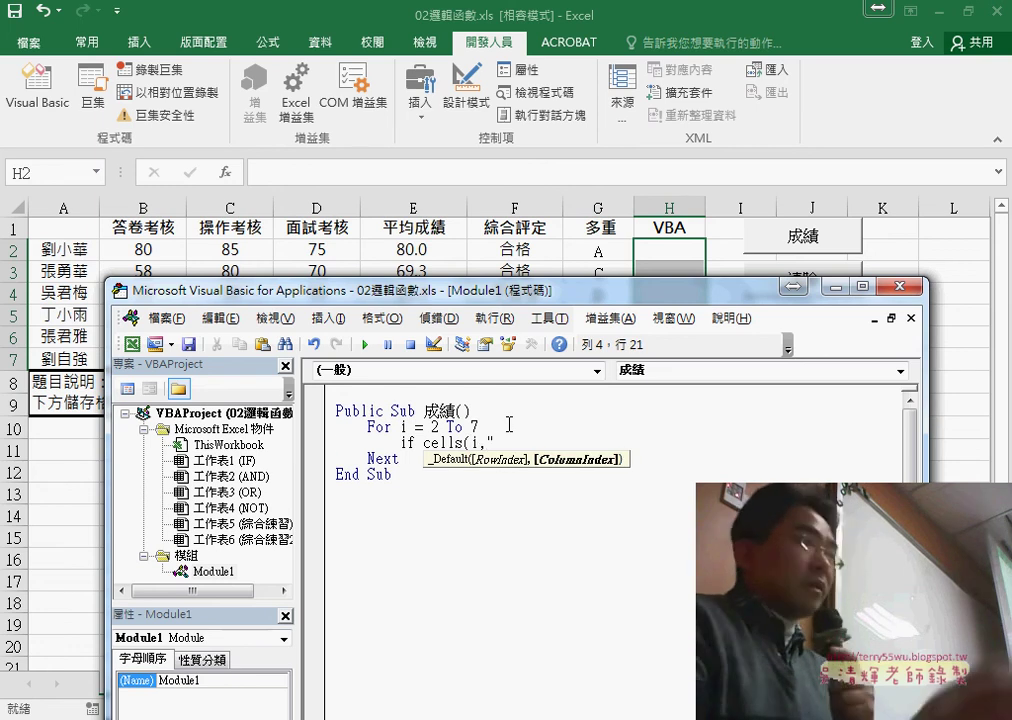
type("E")
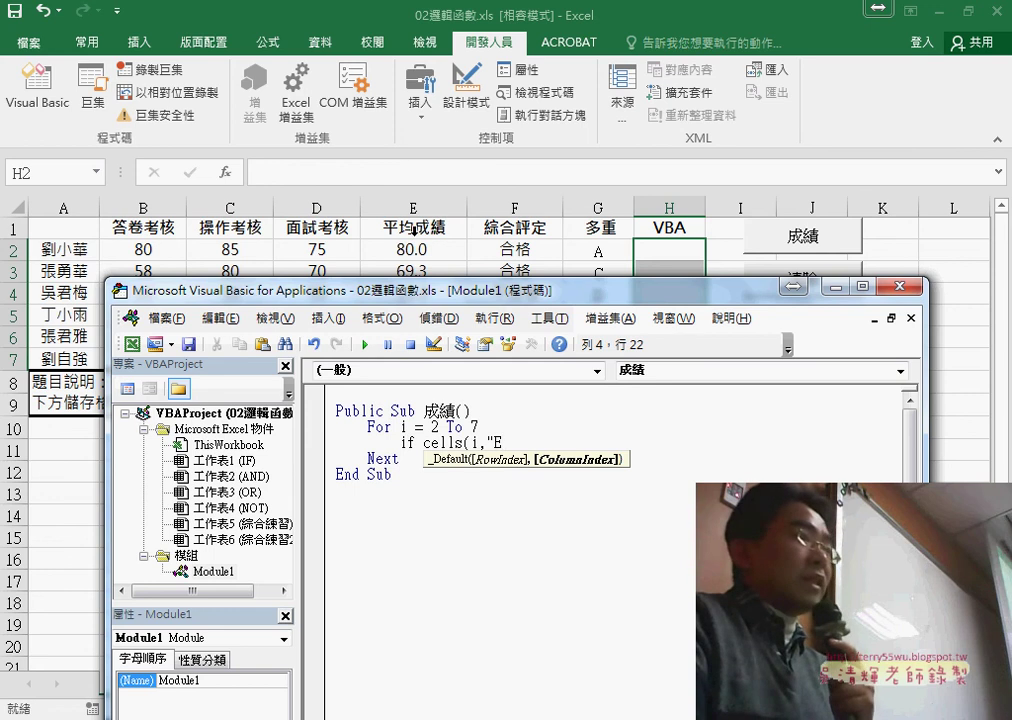
type("\")")
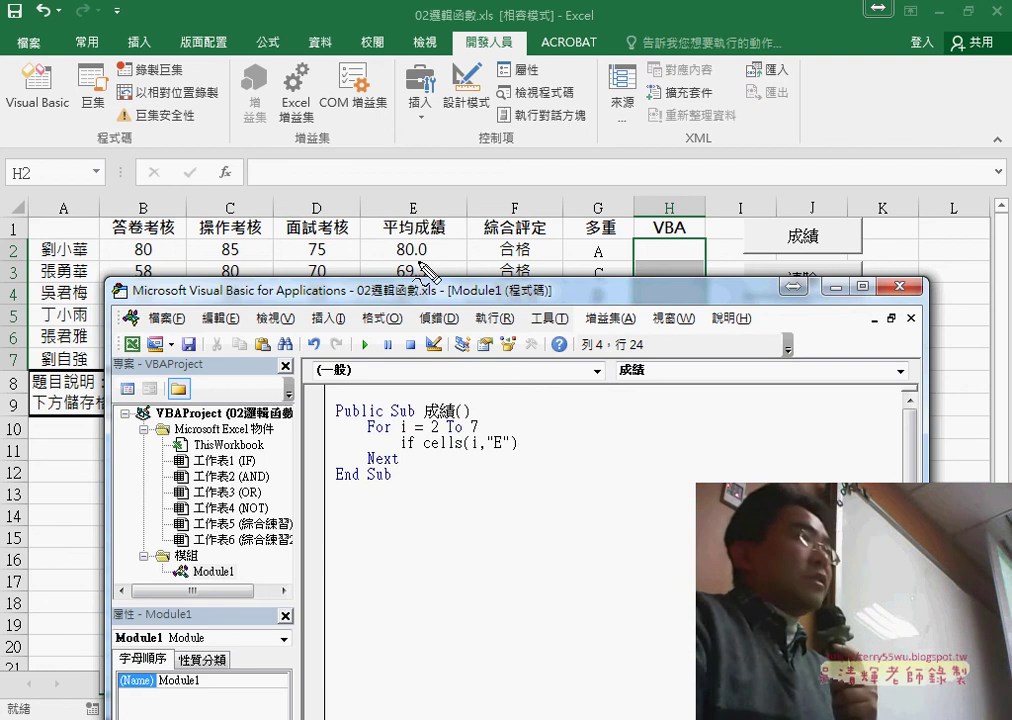
mouse_move(427, 270)
left_mouse_down()
mouse_move(405, 205)
mouse_move(439, 276)
left_mouse_up()
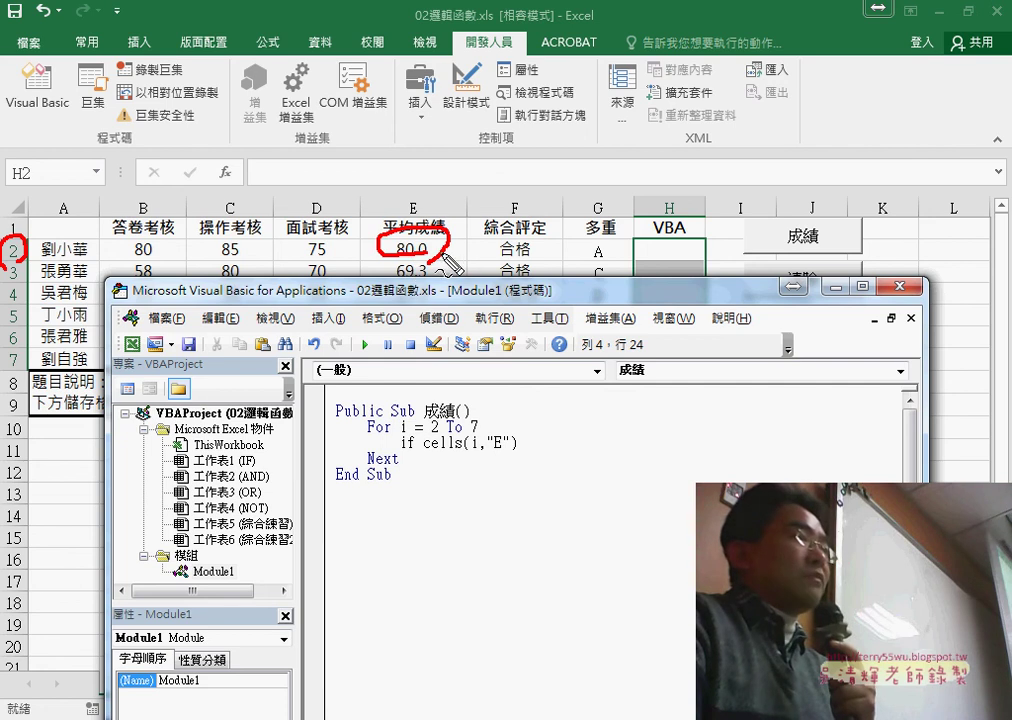
mouse_move(436, 234)
left_mouse_down()
mouse_move(470, 300)
mouse_move(492, 400)
left_mouse_up()
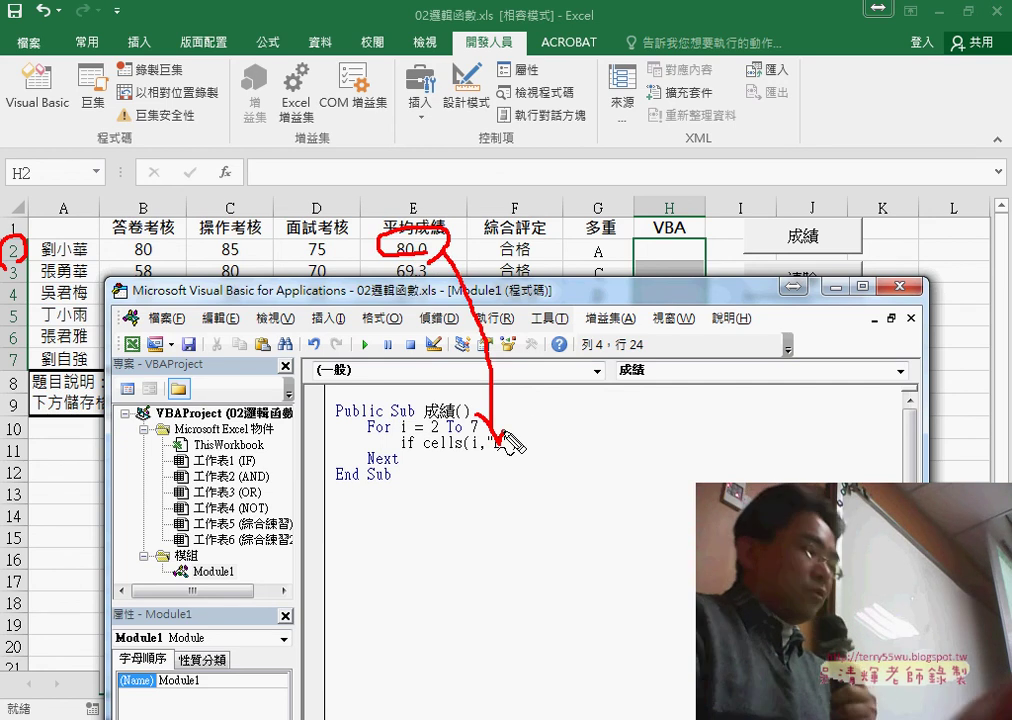
key("Escape")
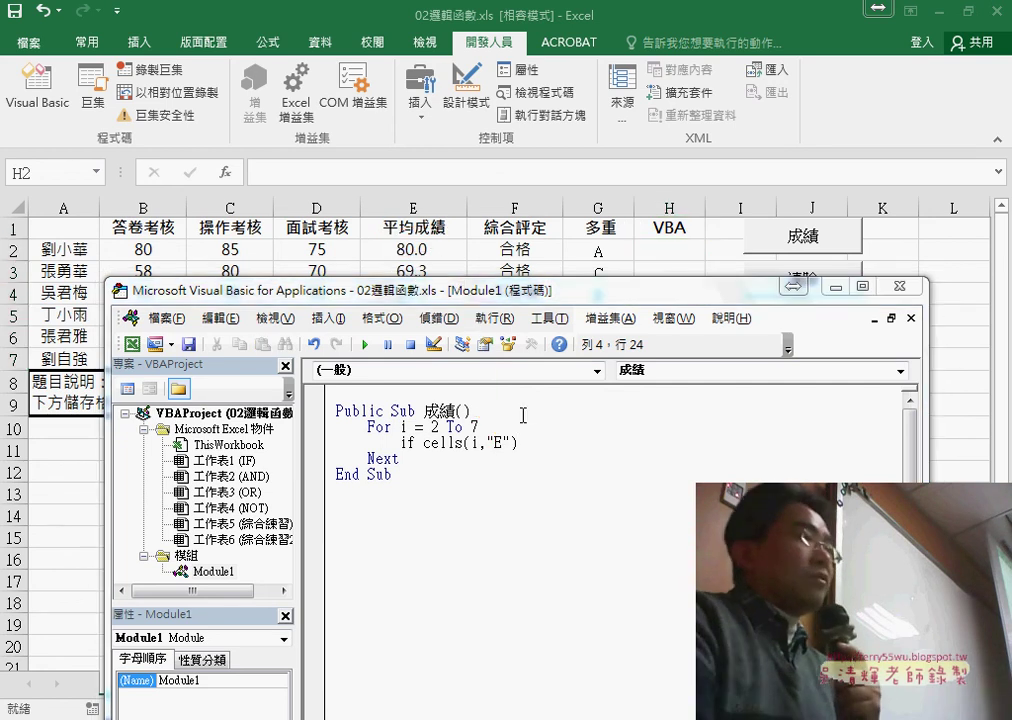
type(">")
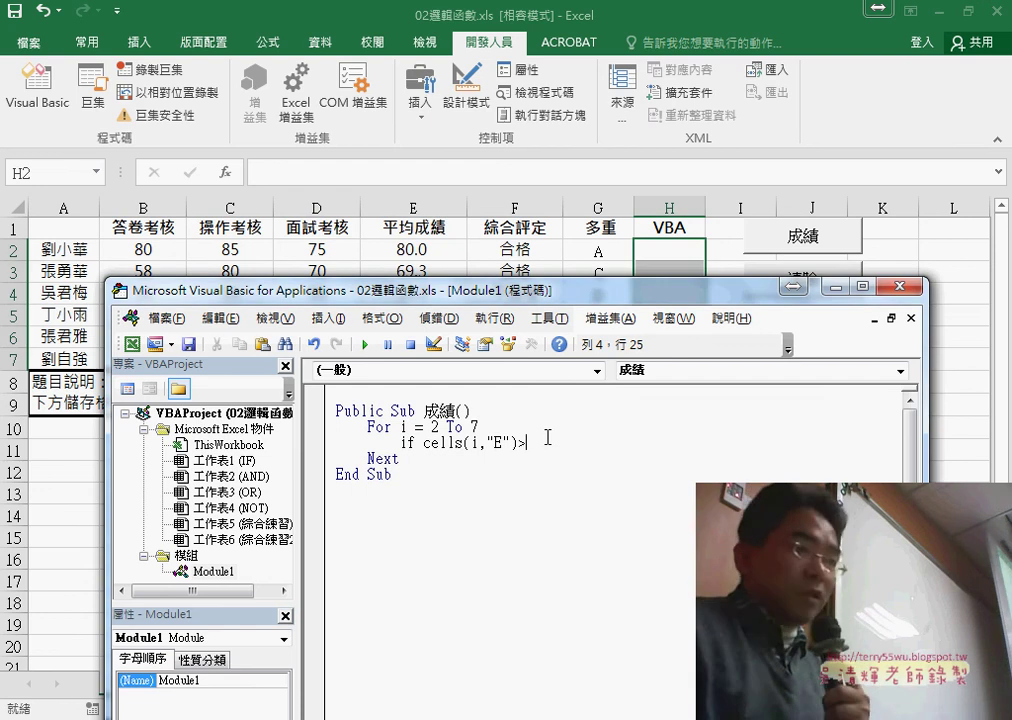
type("=60")
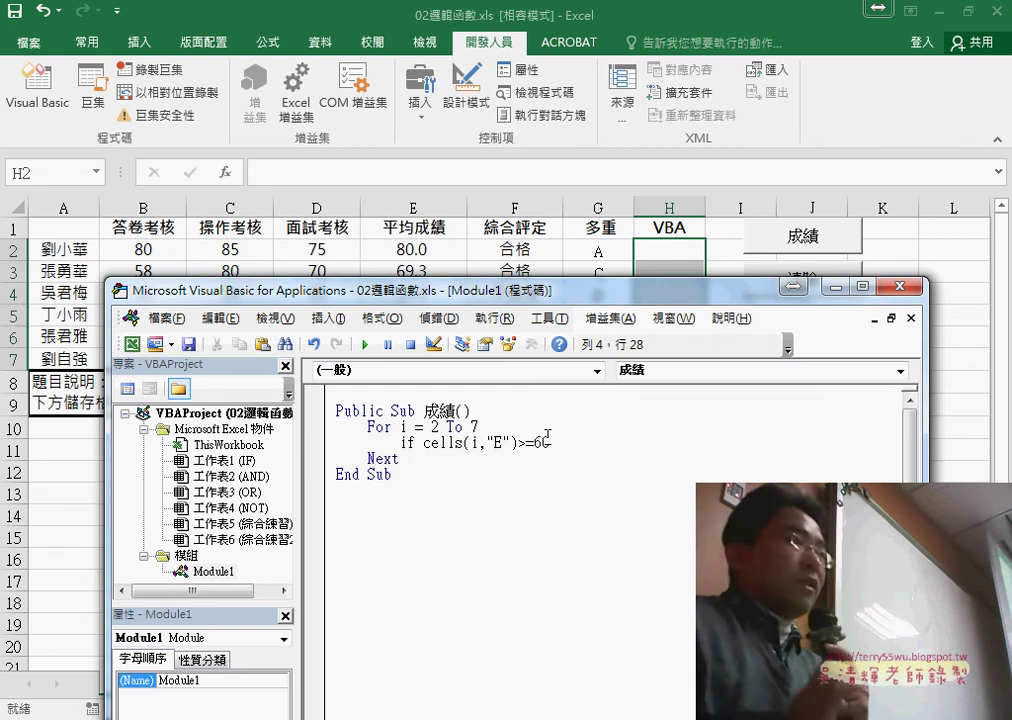
type(" t")
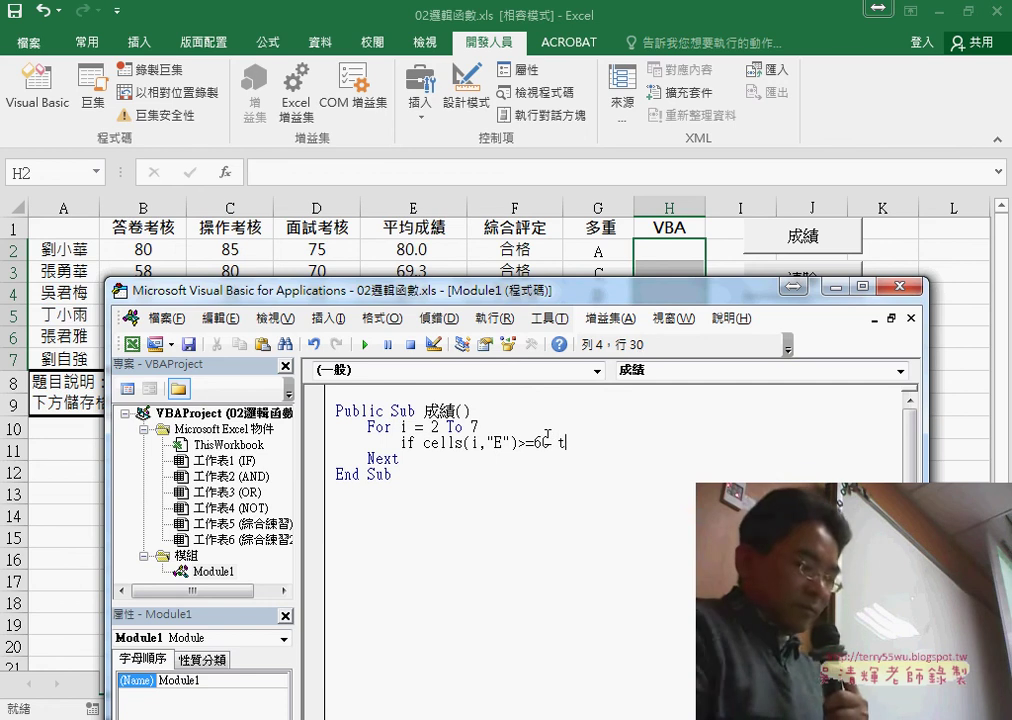
type("hen")
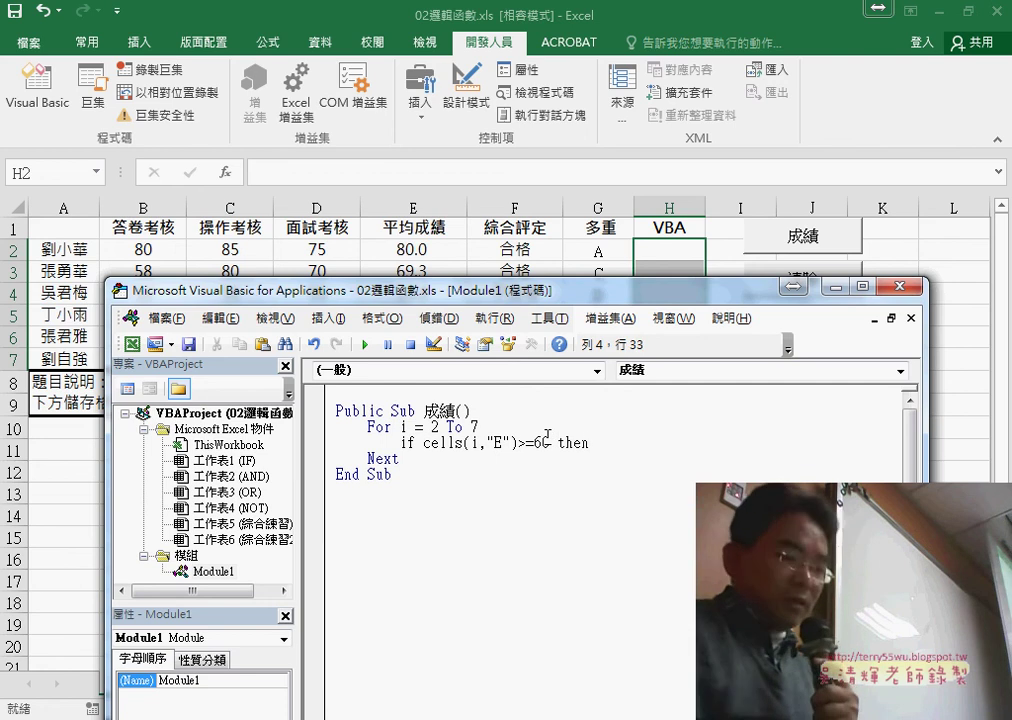
- Add the Else and End If lines below the If Cells(i, "E") >= 60 Then line
key("Return")
key("Return")
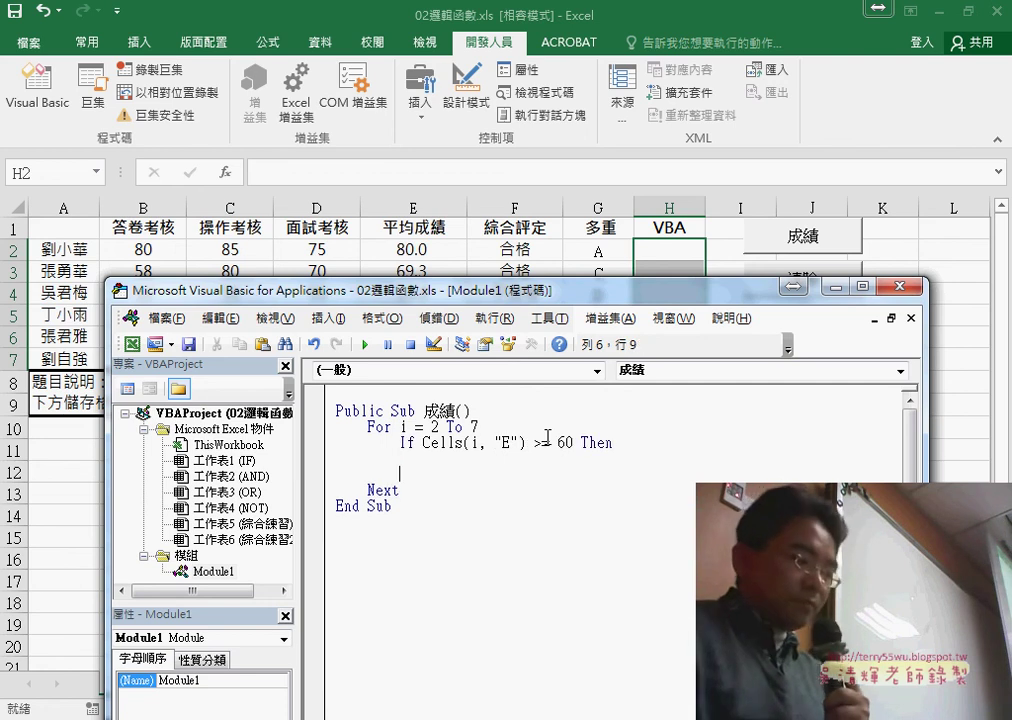
type("el")
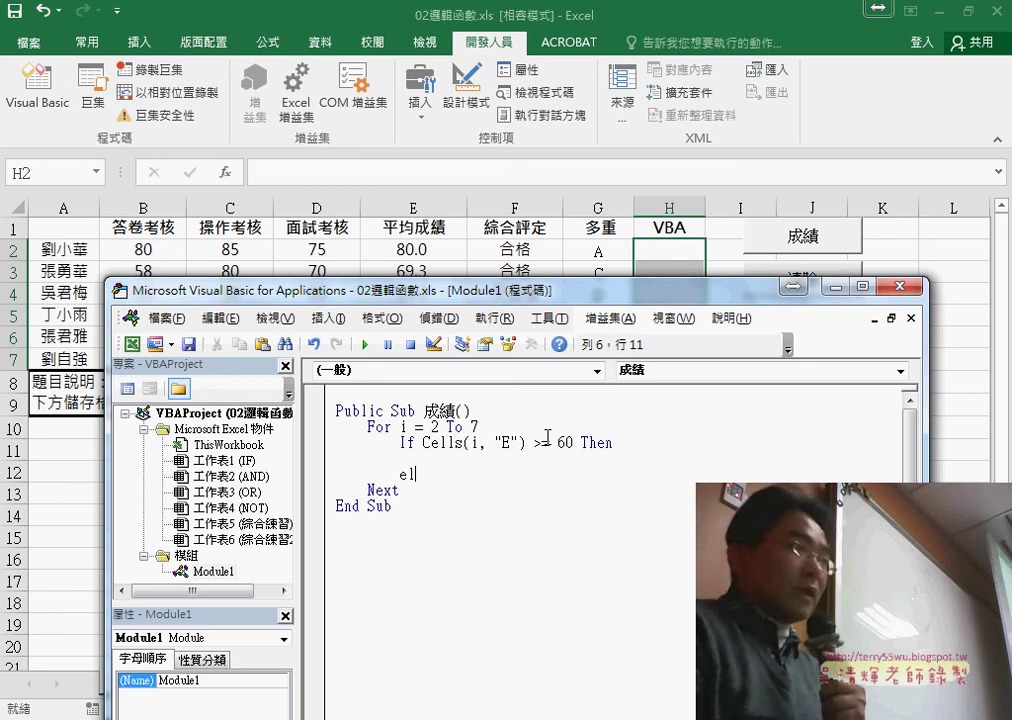
type("se")
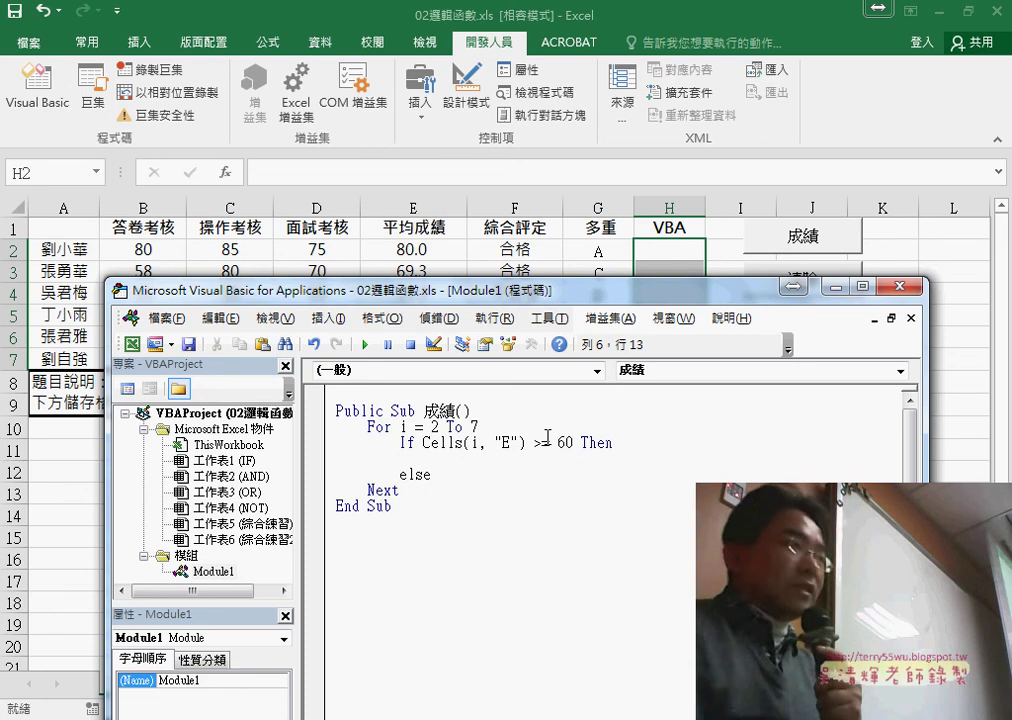
key("Return")
key("Return")
type("en")
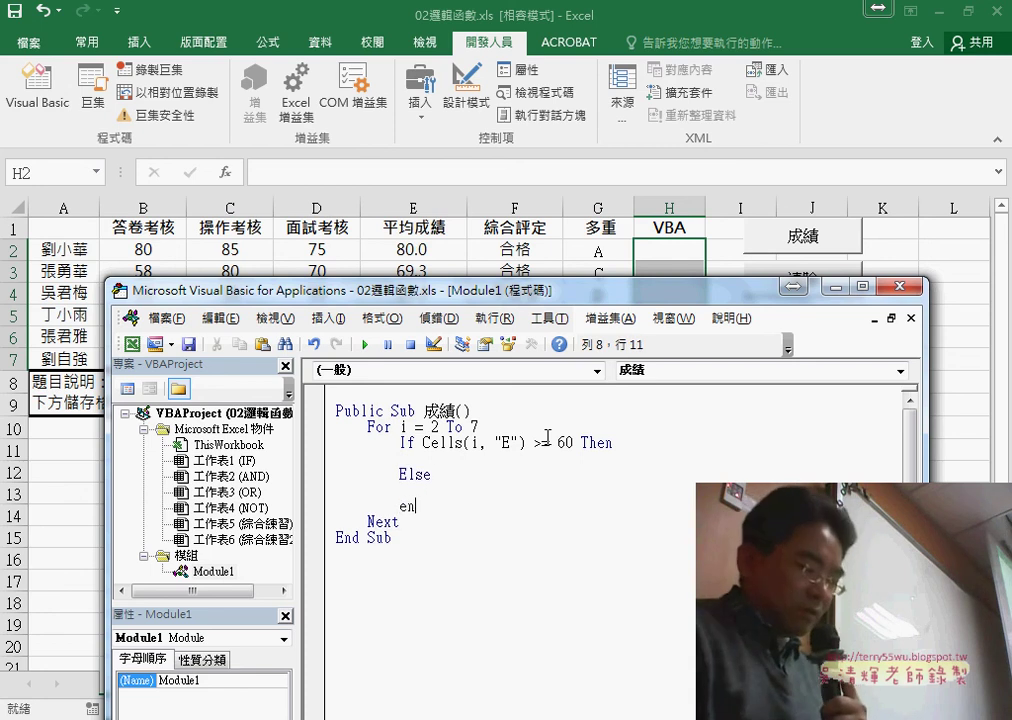
type("d if")
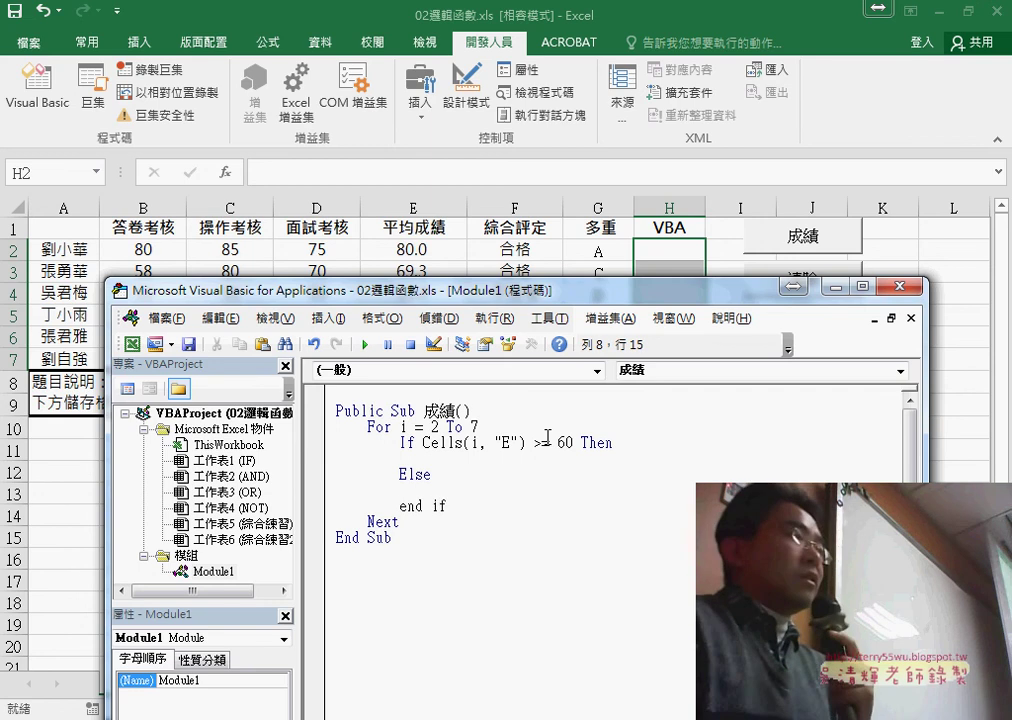
left_click(518, 514)
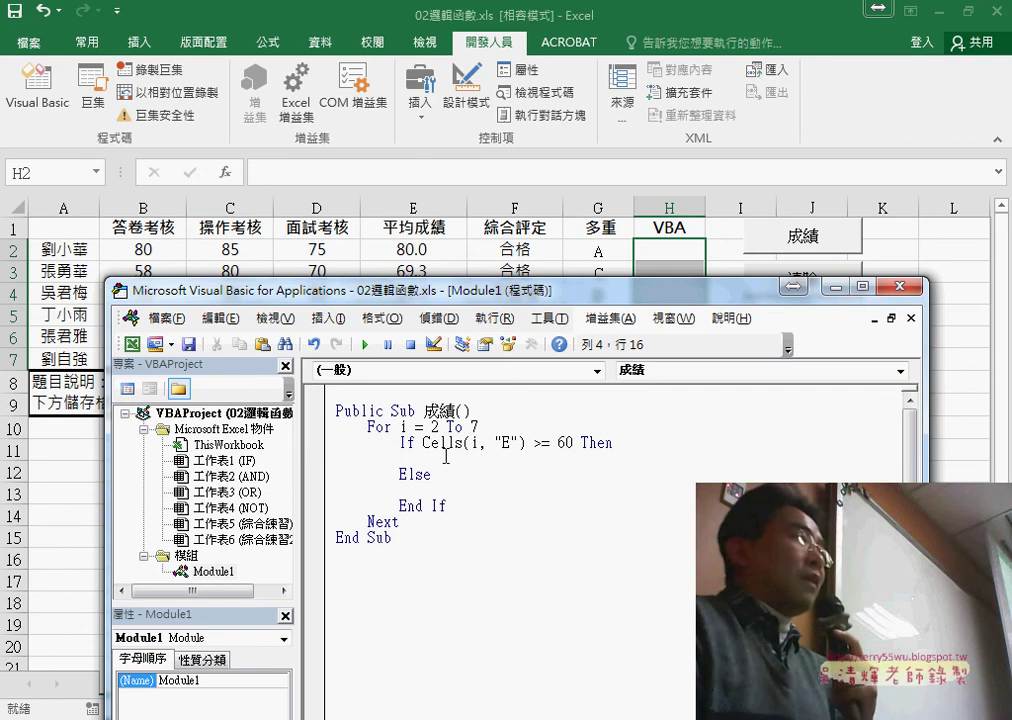
mouse_move(414, 441)
left_mouse_down()
mouse_move(399, 444)
mouse_move(540, 444)
left_mouse_up()
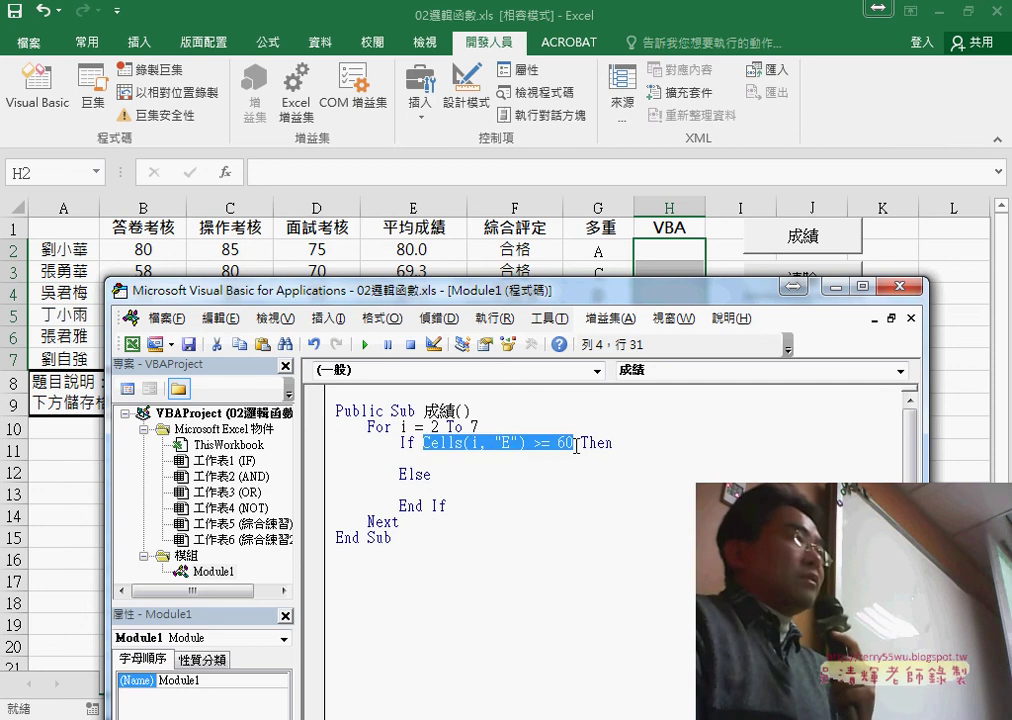
left_click(584, 442)
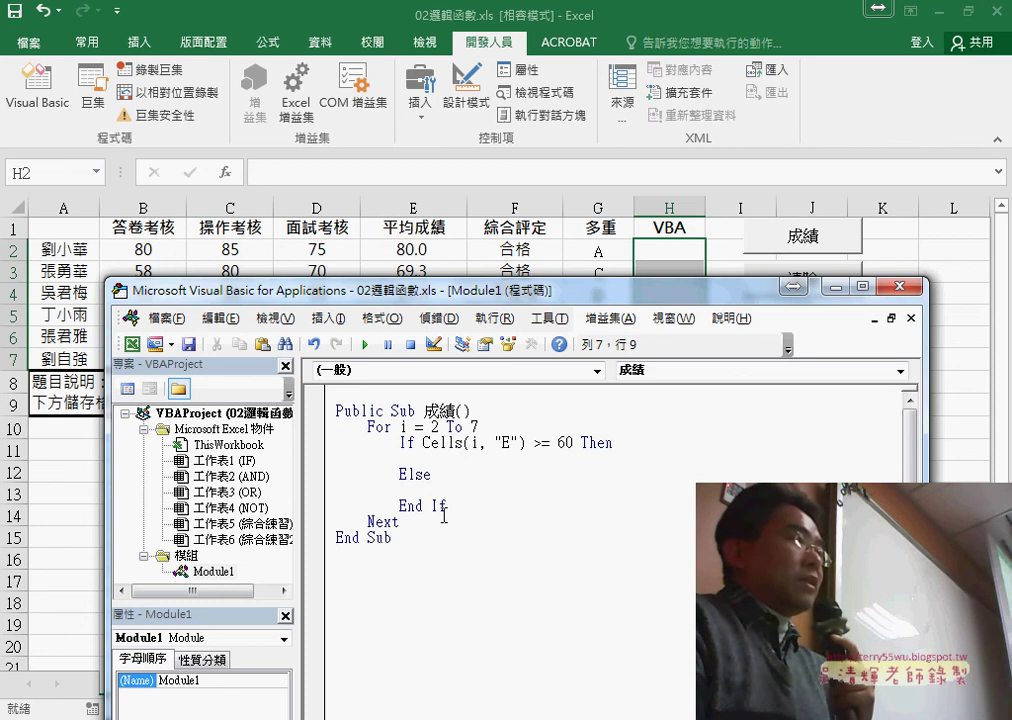
left_click_drag(447, 506, 399, 506)
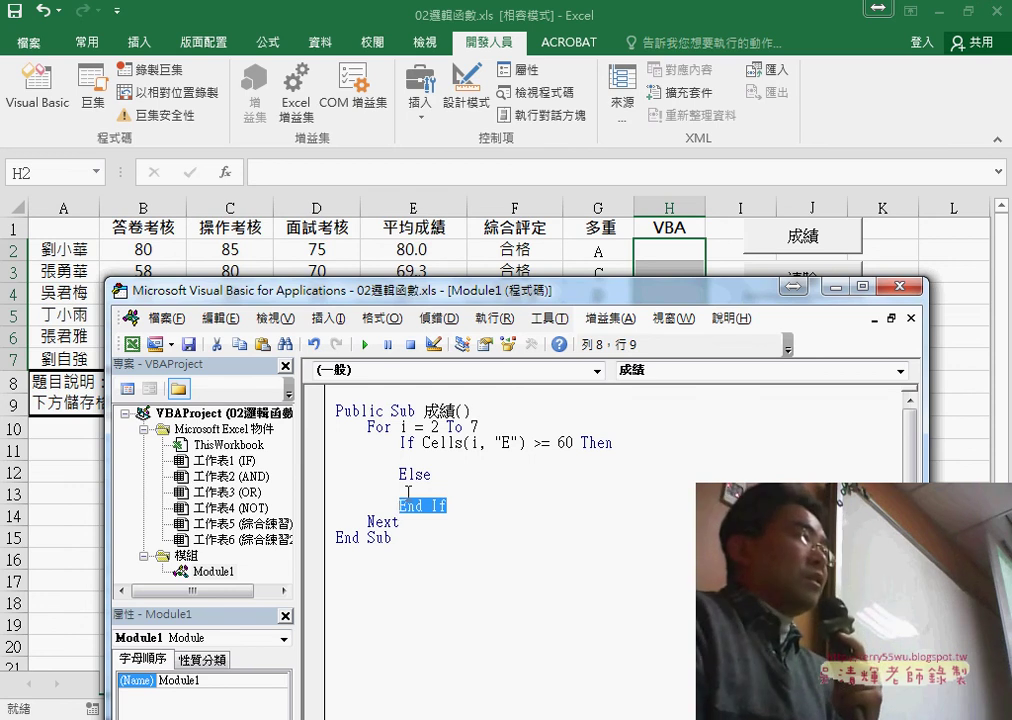
left_click(432, 456)
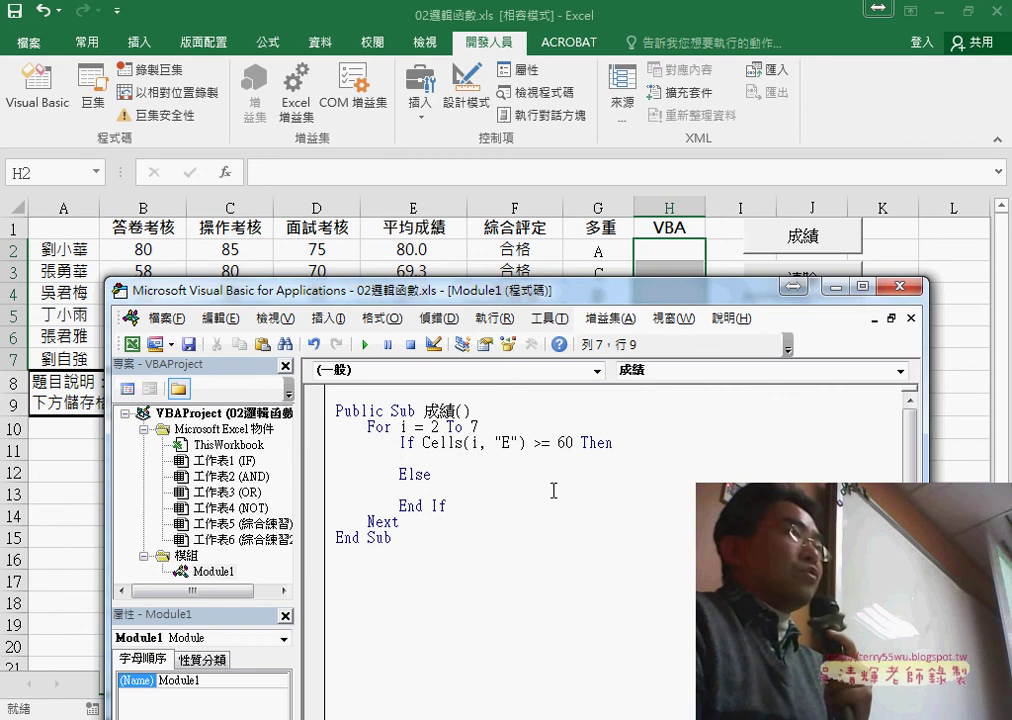
left_click(432, 457)
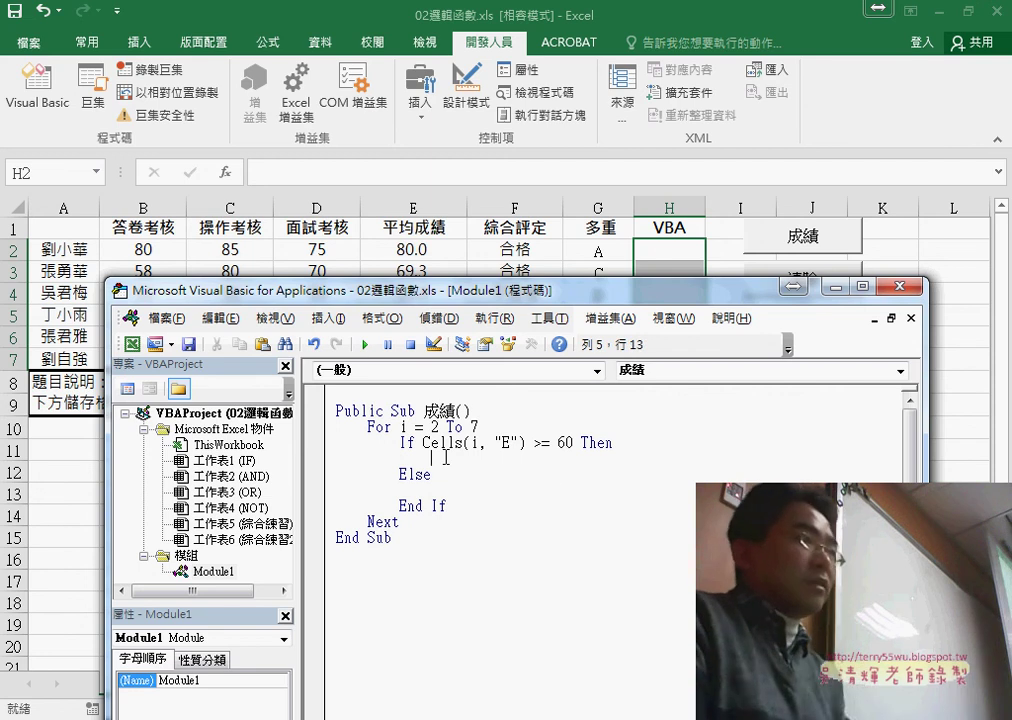
- Write Cells(i, "H") = "合格" in the If branch, fixing the missing parenthesis
mouse_move(426, 442)
left_mouse_down()
mouse_move(522, 443)
mouse_move(508, 462)
left_mouse_up()
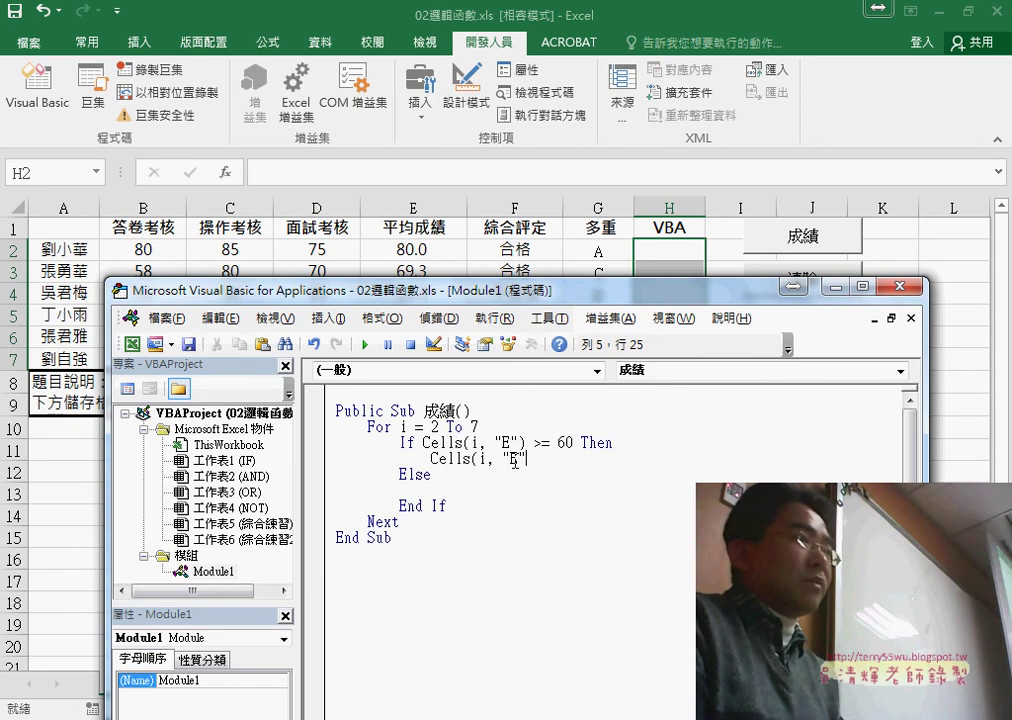
double_click(514, 460)
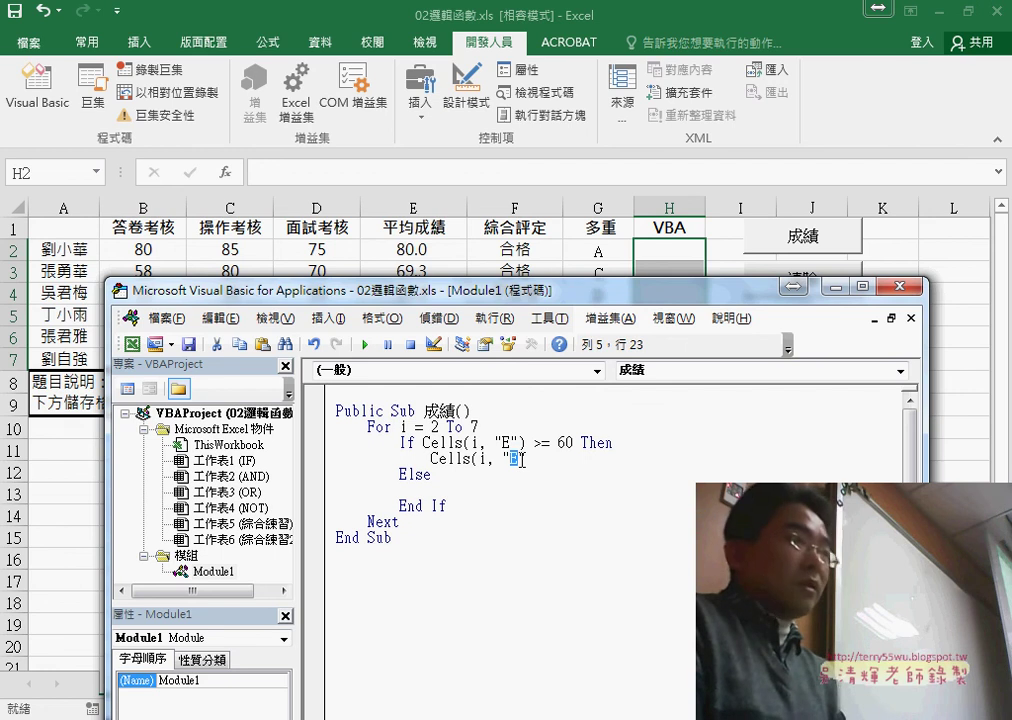
type("H")
key("Right")
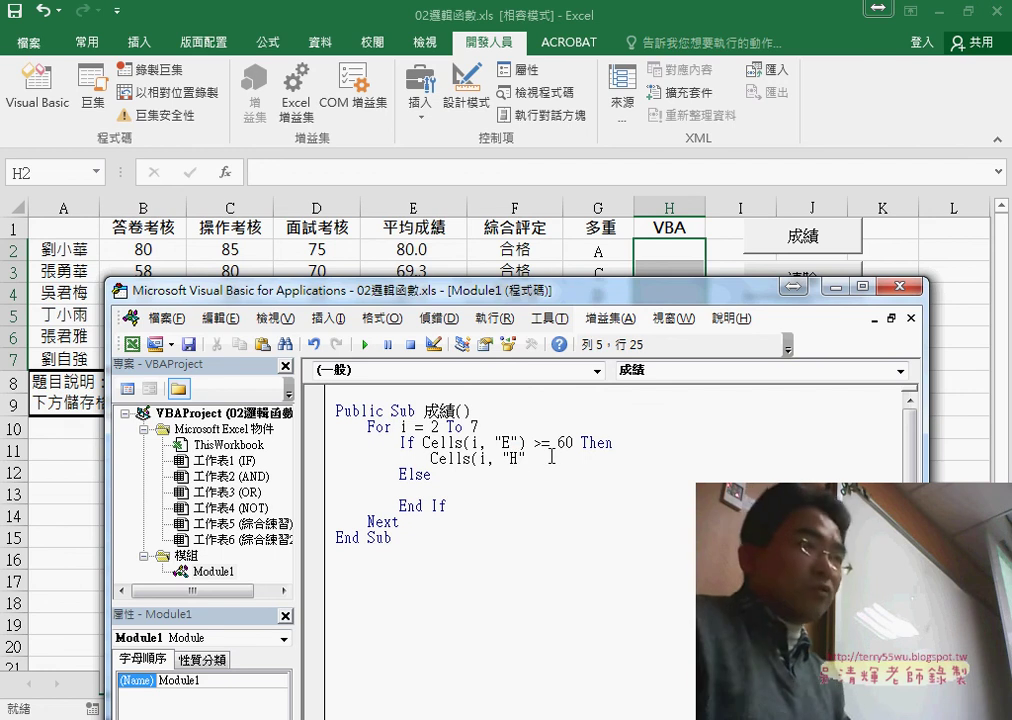
type("=\"")
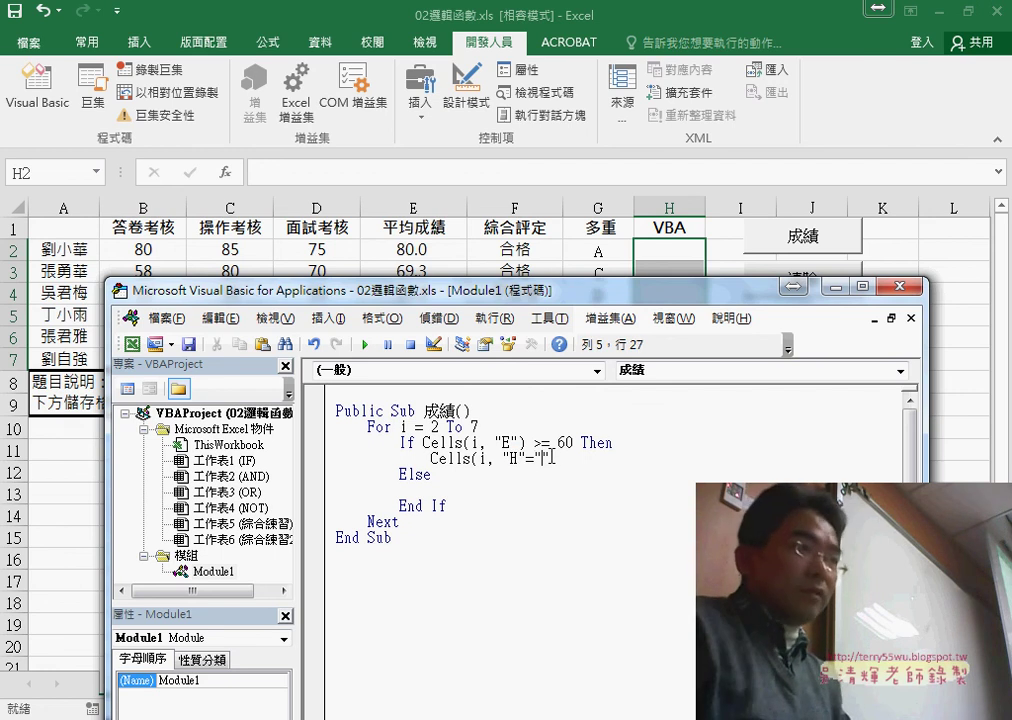
type("h")
key("BackSpace")
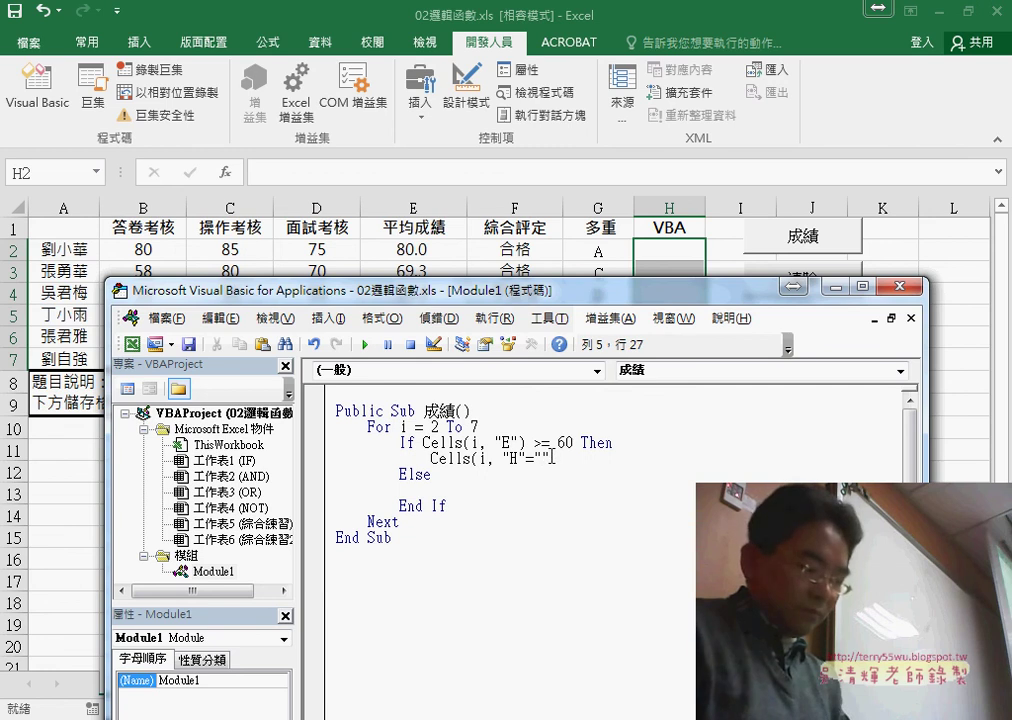
type("合格")
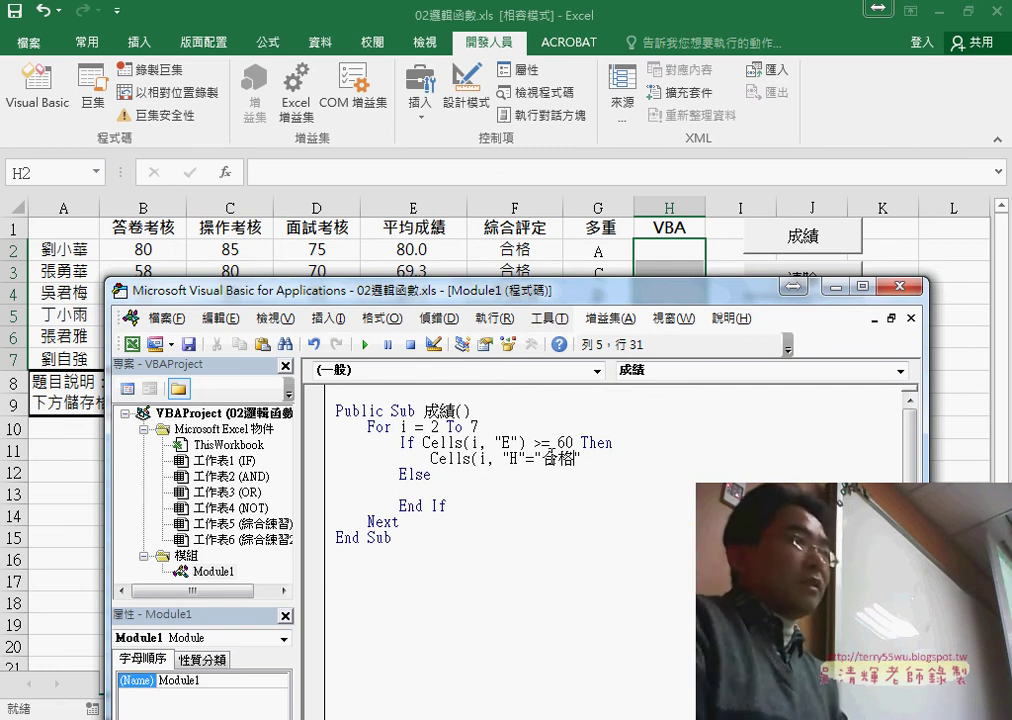
left_click(497, 467)
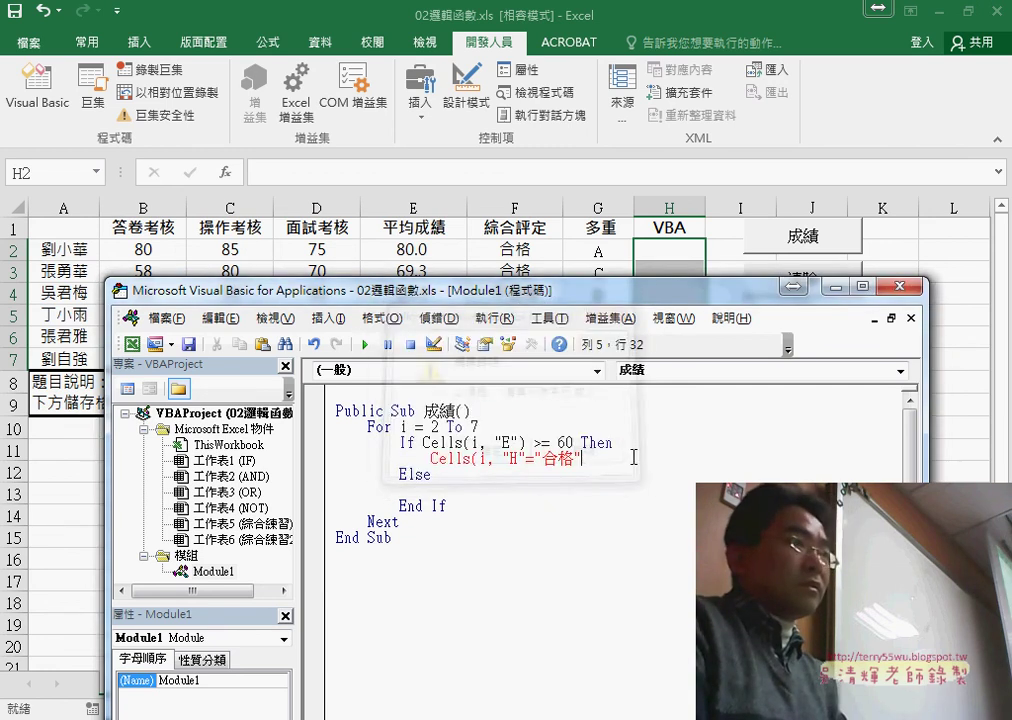
left_click(527, 460)
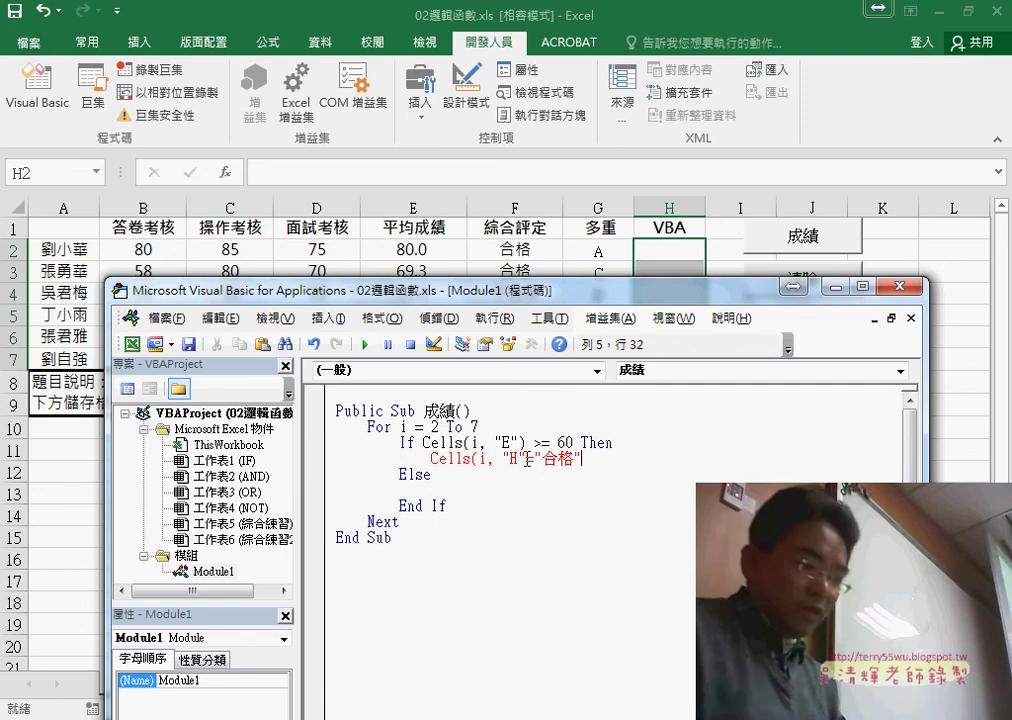
type(")")
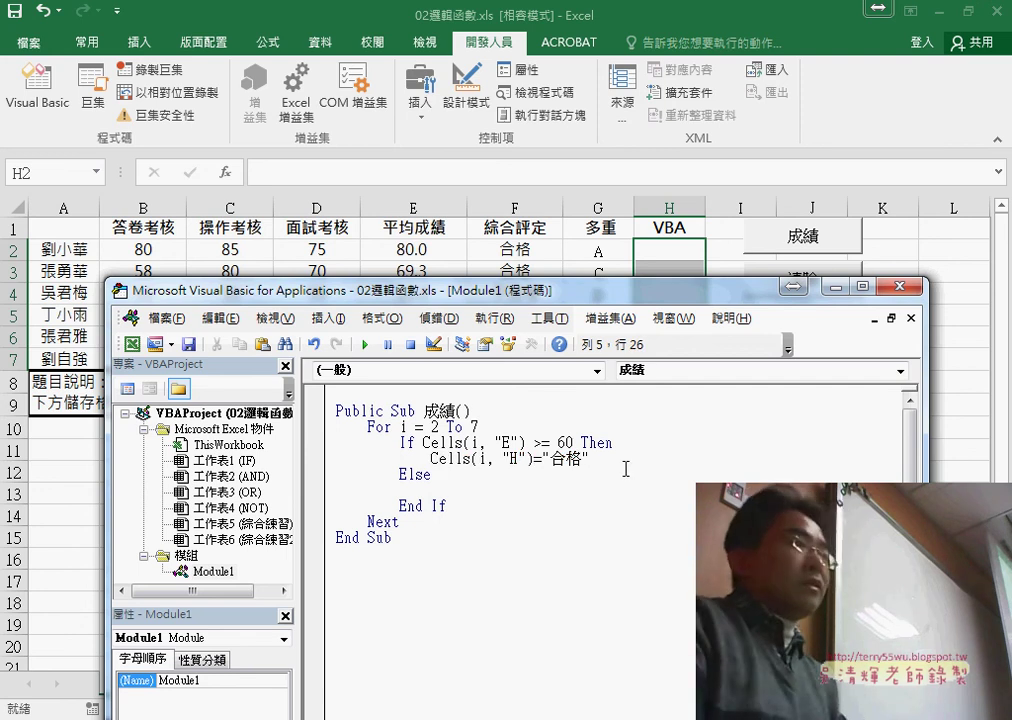
- Copy the assignment into the Else branch as Cells(i, "H") = "不合格"
left_click(551, 492)
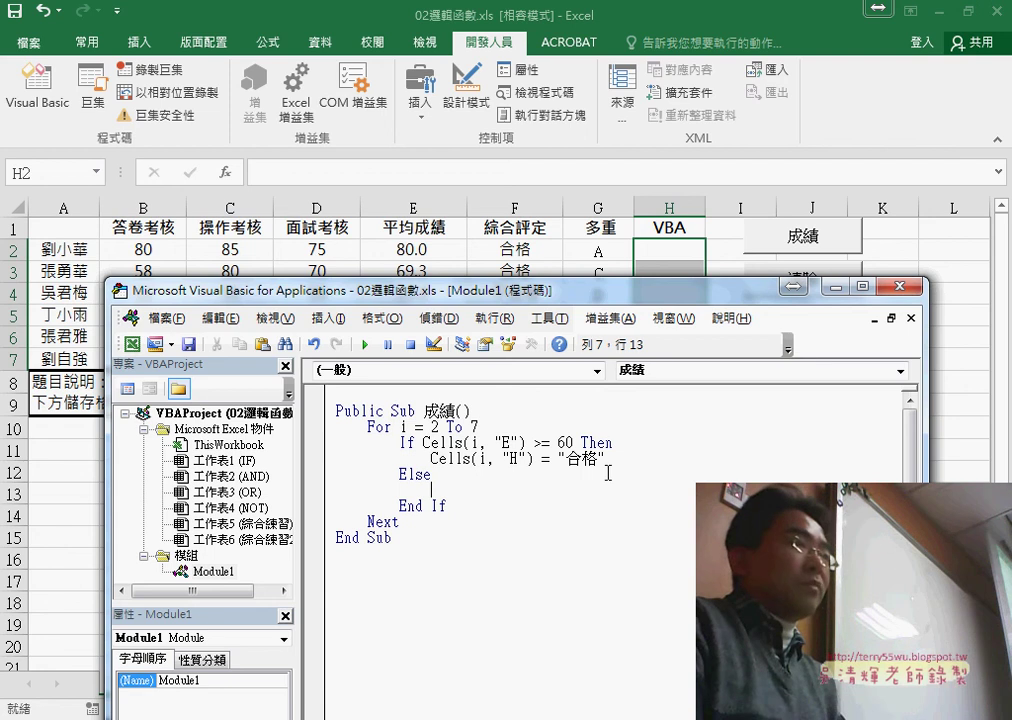
mouse_move(605, 458)
left_mouse_down()
mouse_move(453, 458)
mouse_move(440, 490)
left_mouse_up()
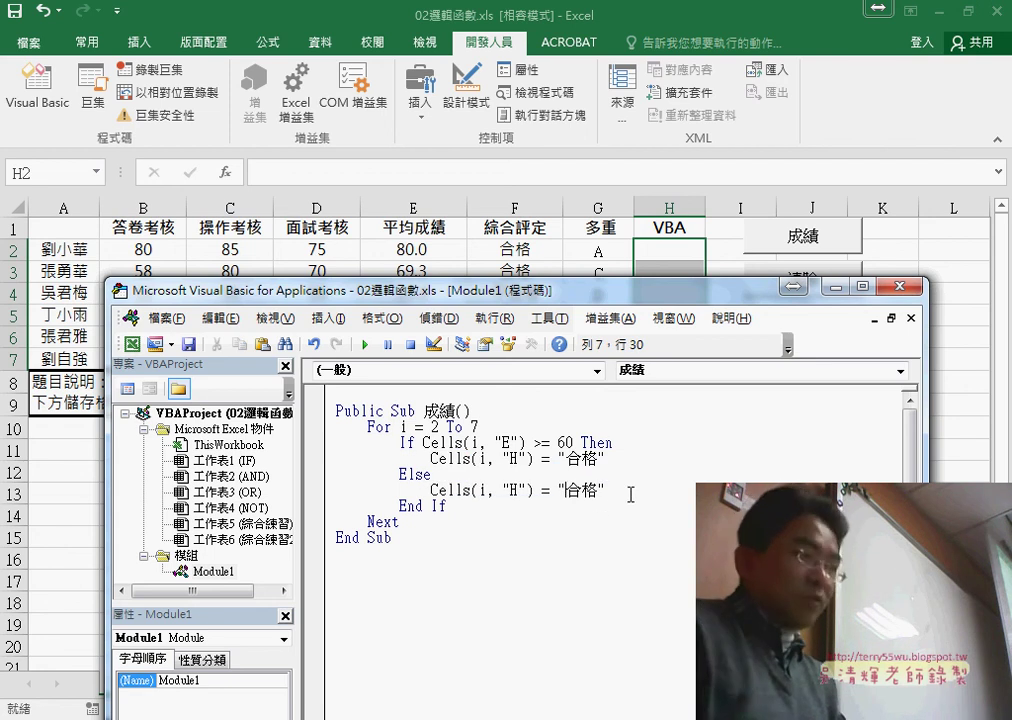
type("不")
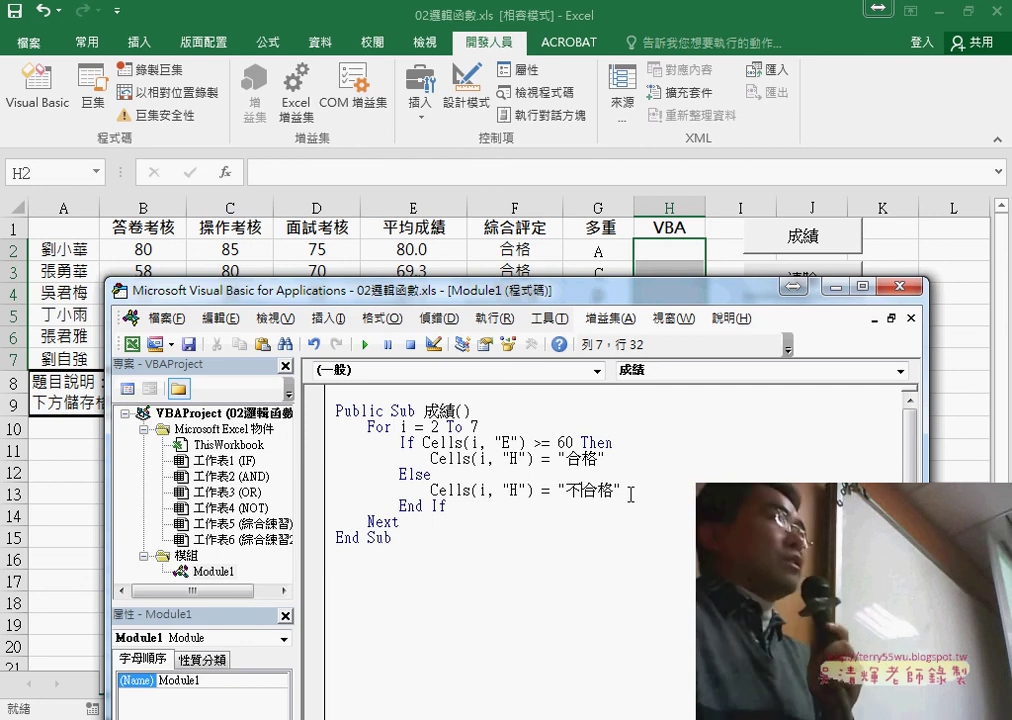
- Shrink the code window to expose column H and run 成績, filling H2:H7 with 合格/不合格
left_click_drag(564, 298, 508, 281)
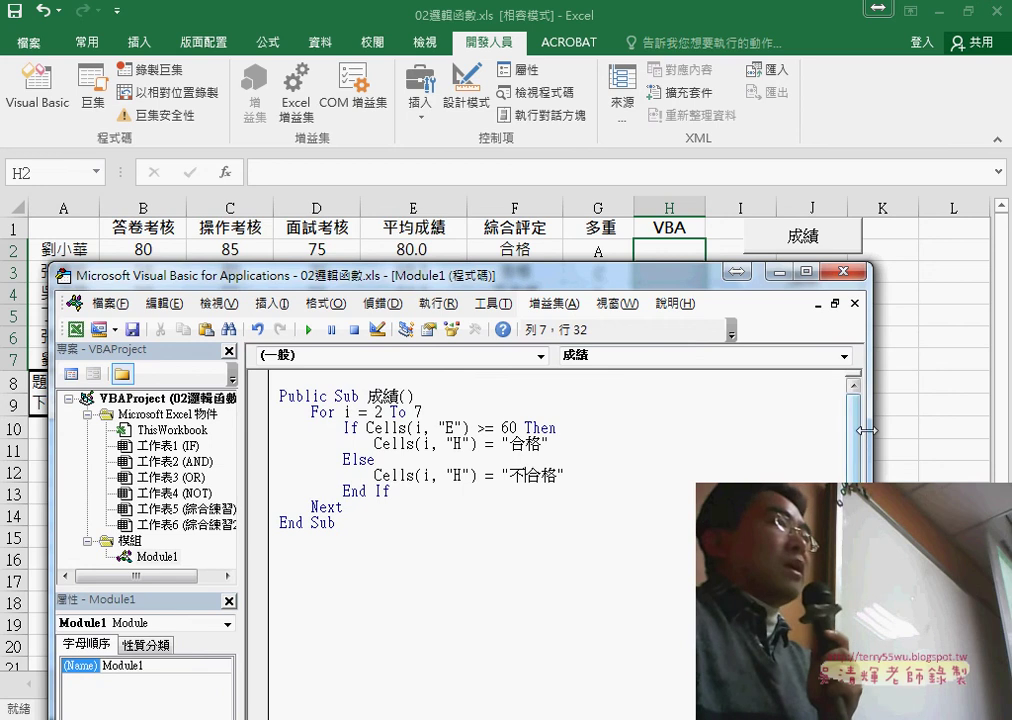
left_click_drag(871, 440, 617, 443)
left_click_drag(400, 273, 370, 222)
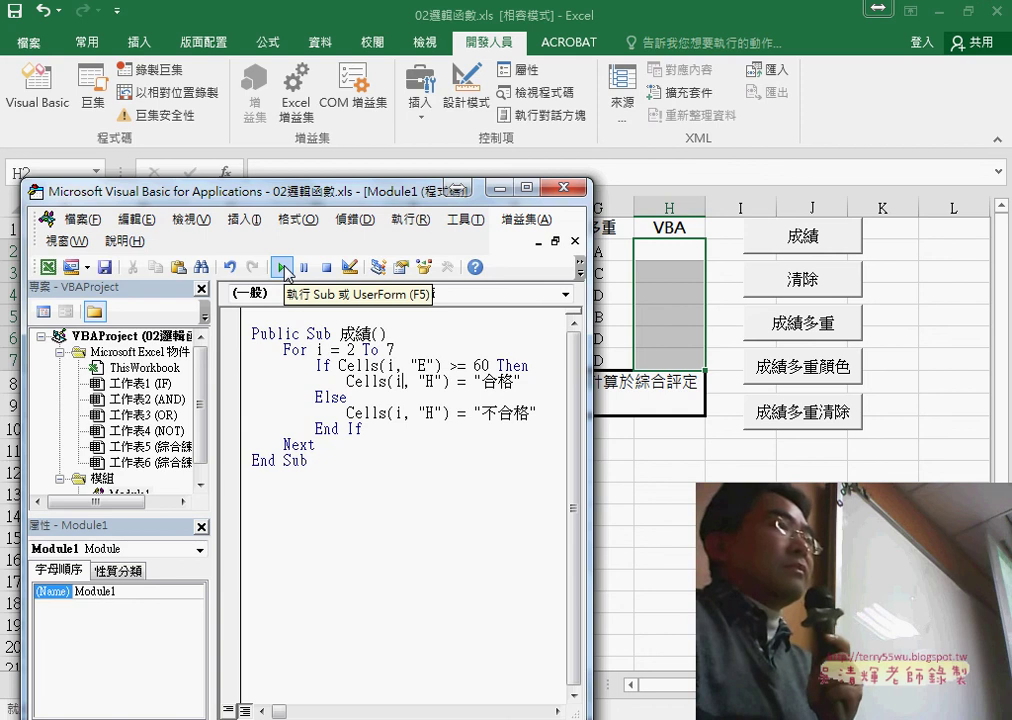
left_click(284, 268)
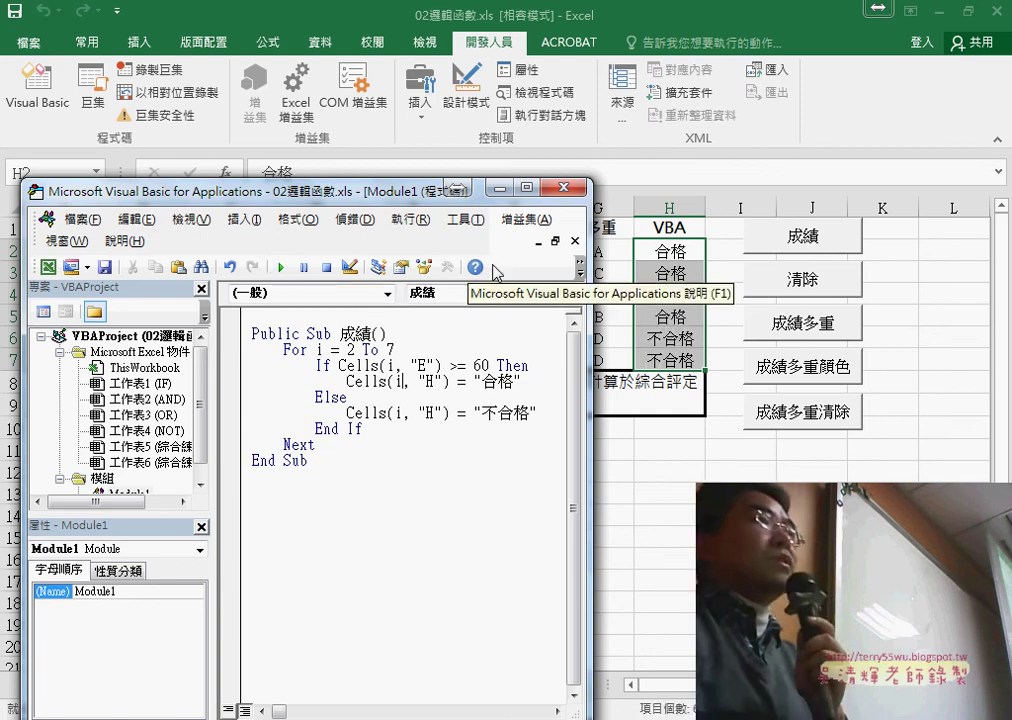
left_click_drag(394, 199, 209, 178)
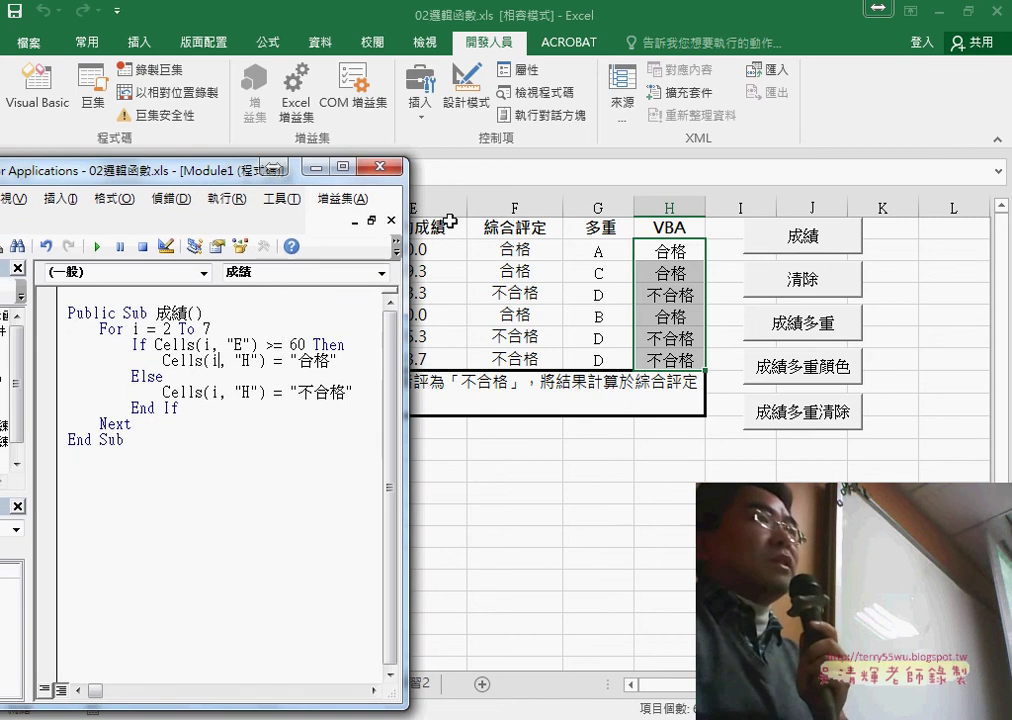
left_click_drag(190, 170, 390, 165)
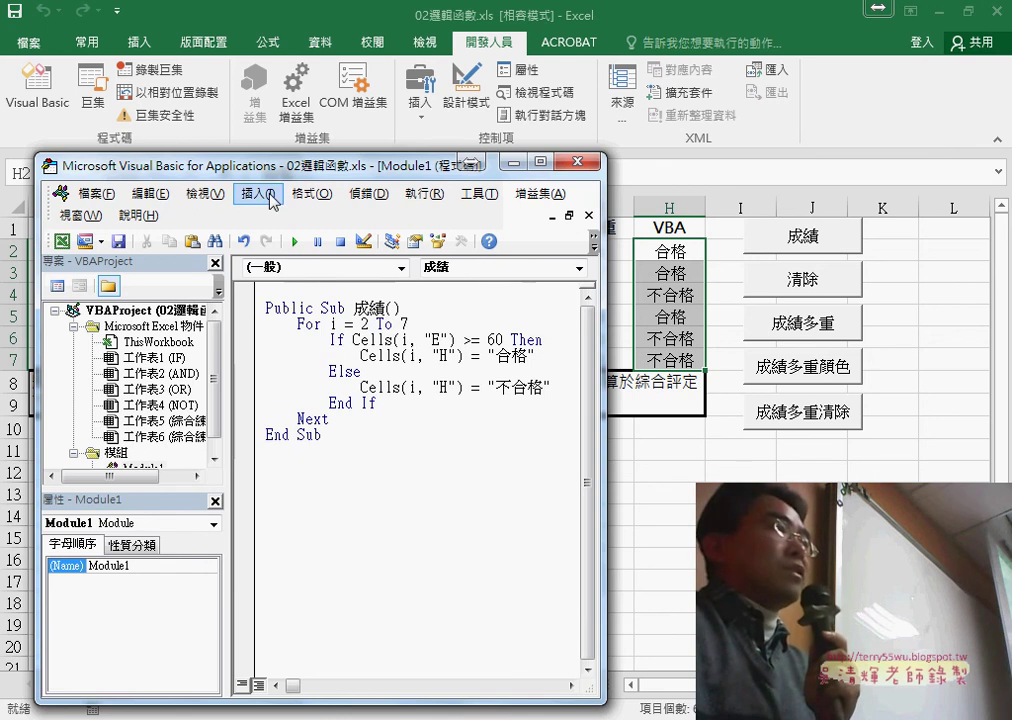
- Duplicate the 成績 macro below itself and rename the copy to 清除
left_click_drag(336, 435, 254, 318)
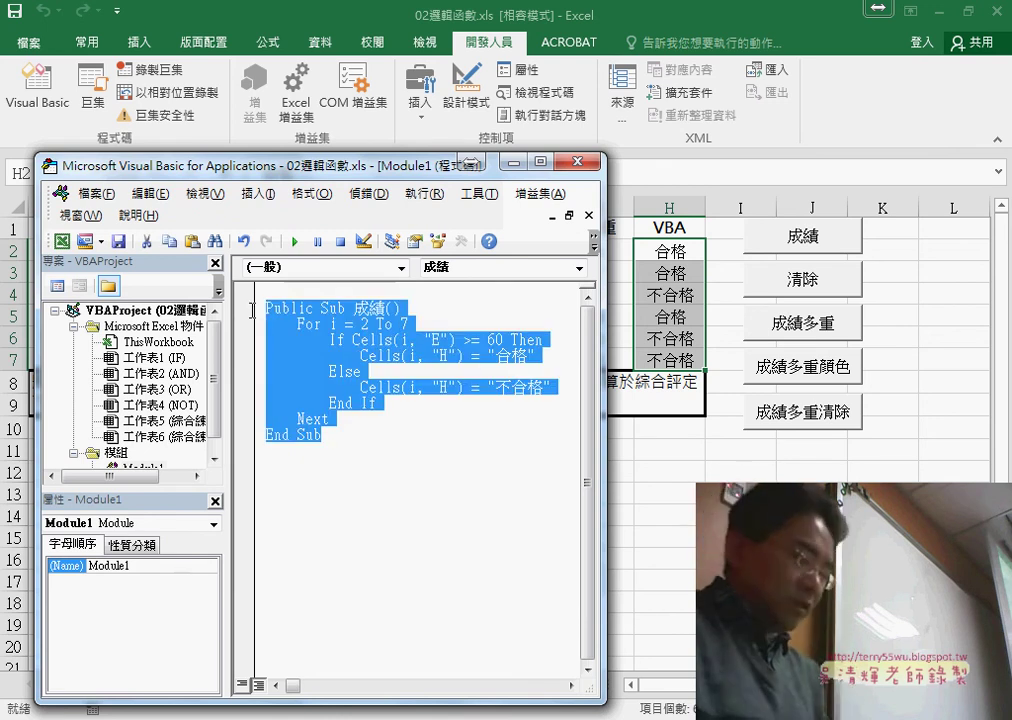
key("ctrl+c")
left_click(334, 455)
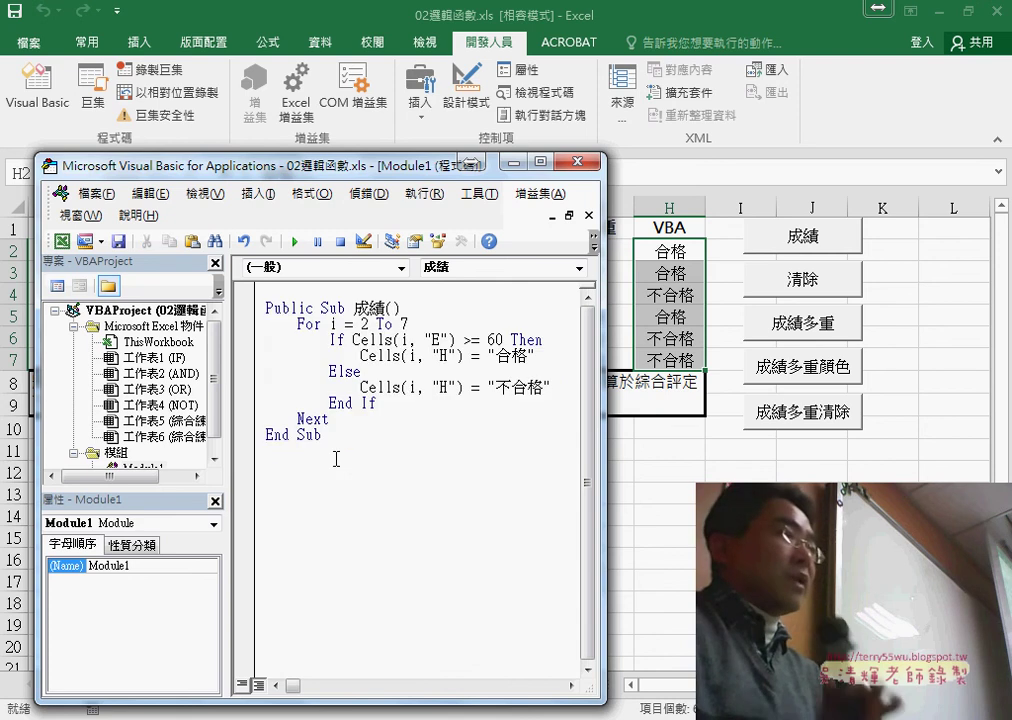
key("ctrl+v")
double_click(369, 451)
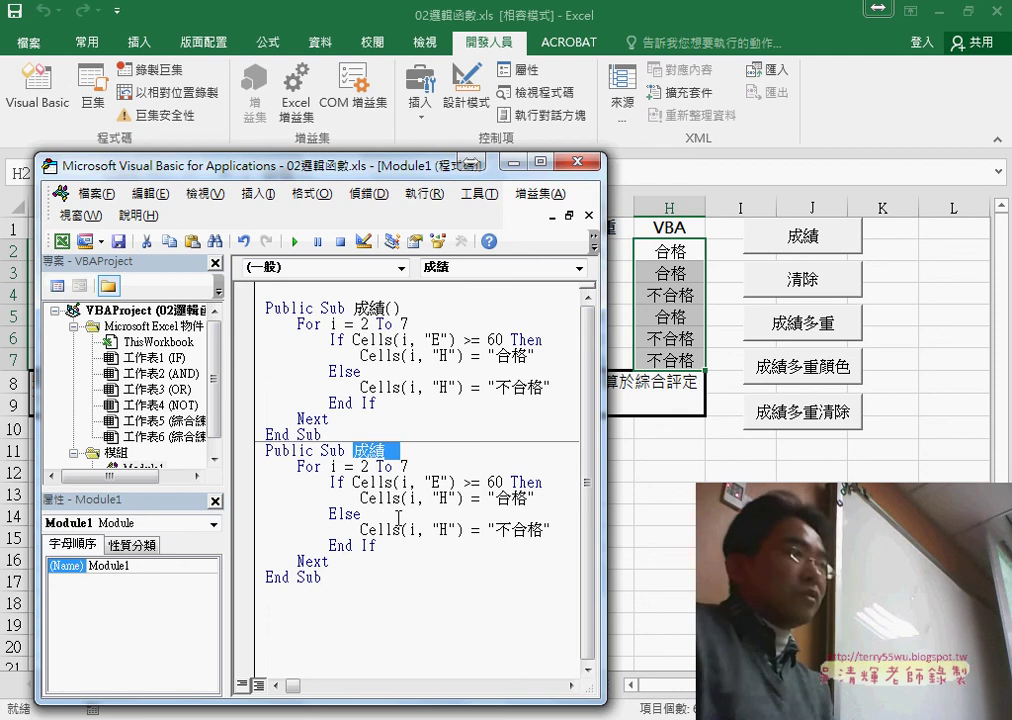
type("清除(")
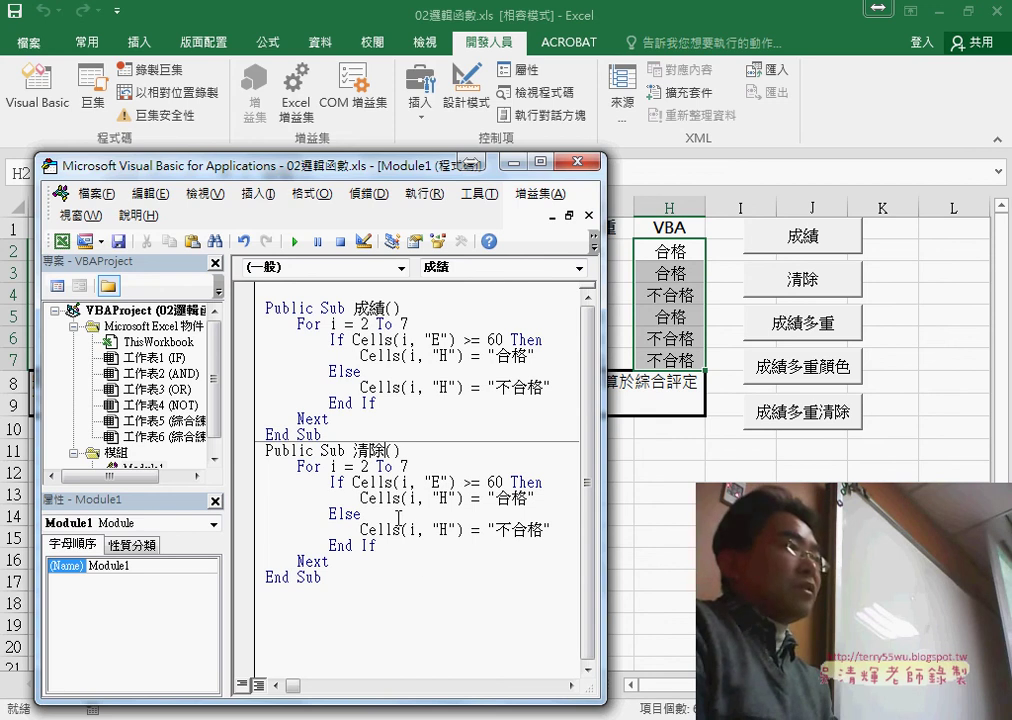
- Strip the If/Else lines from 清除, outdent the Cells line, and change "不合格" to ""
left_click_drag(397, 545, 244, 545)
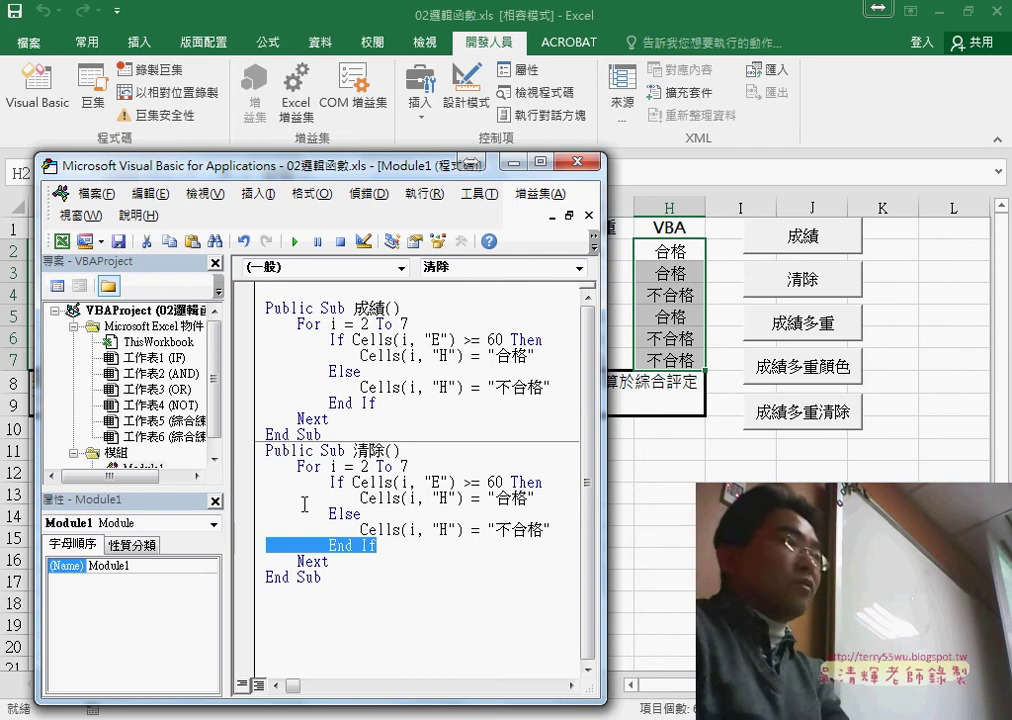
key("Delete")
left_click_drag(361, 513, 266, 482)
key("Delete")
key("Delete")
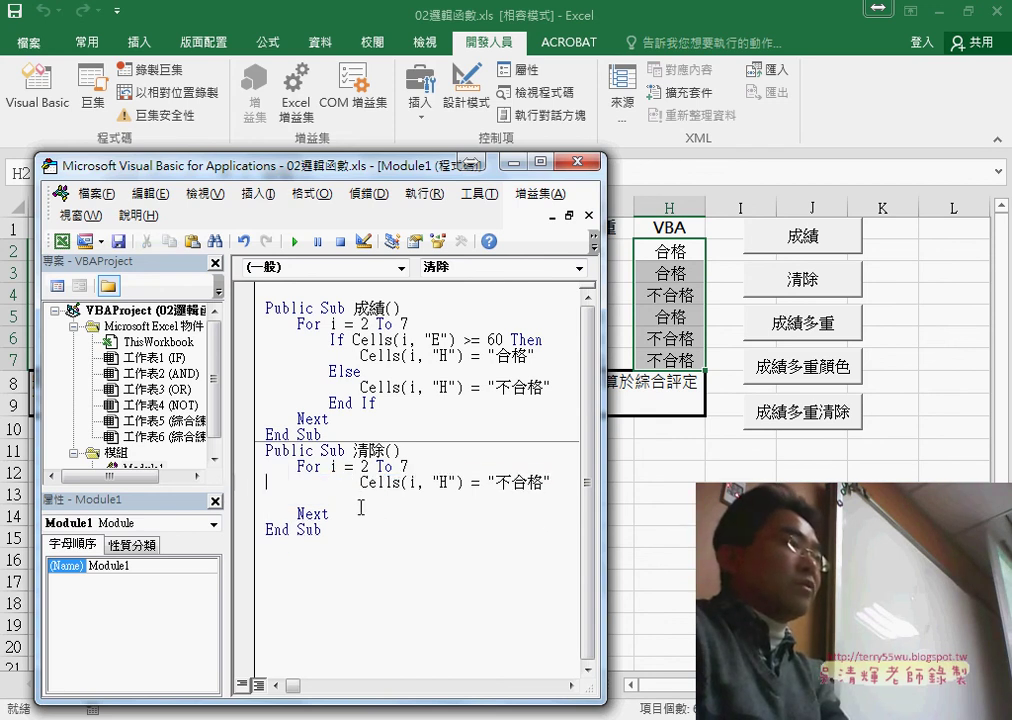
key("Delete")
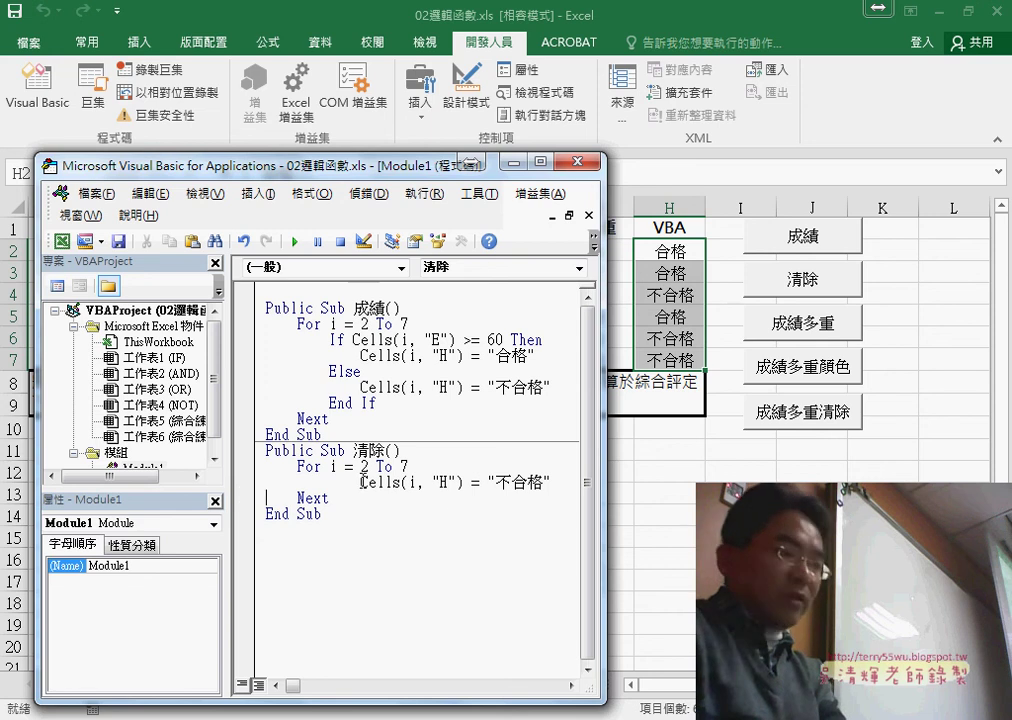
key("shift+Tab")
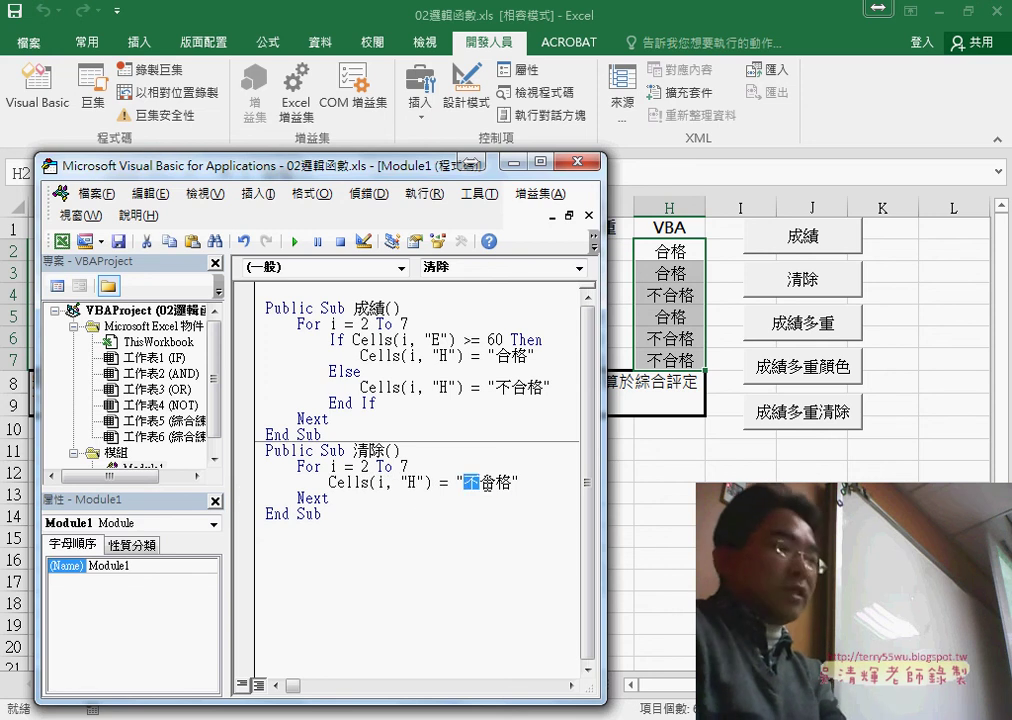
left_click_drag(467, 482, 512, 483)
key("Delete")
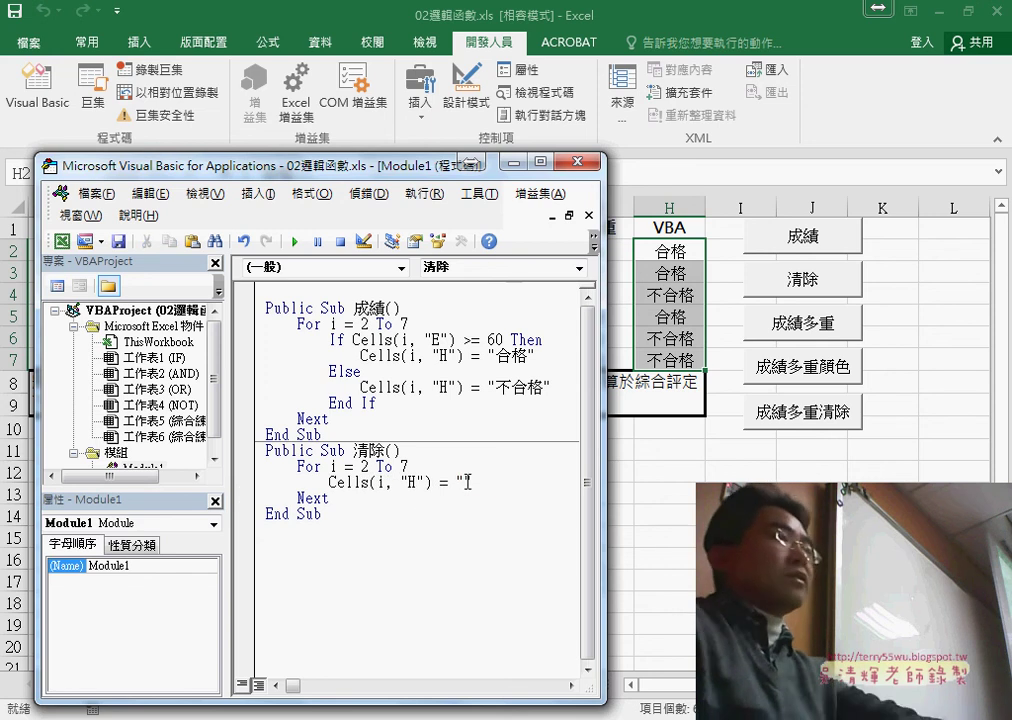
double_click(462, 482)
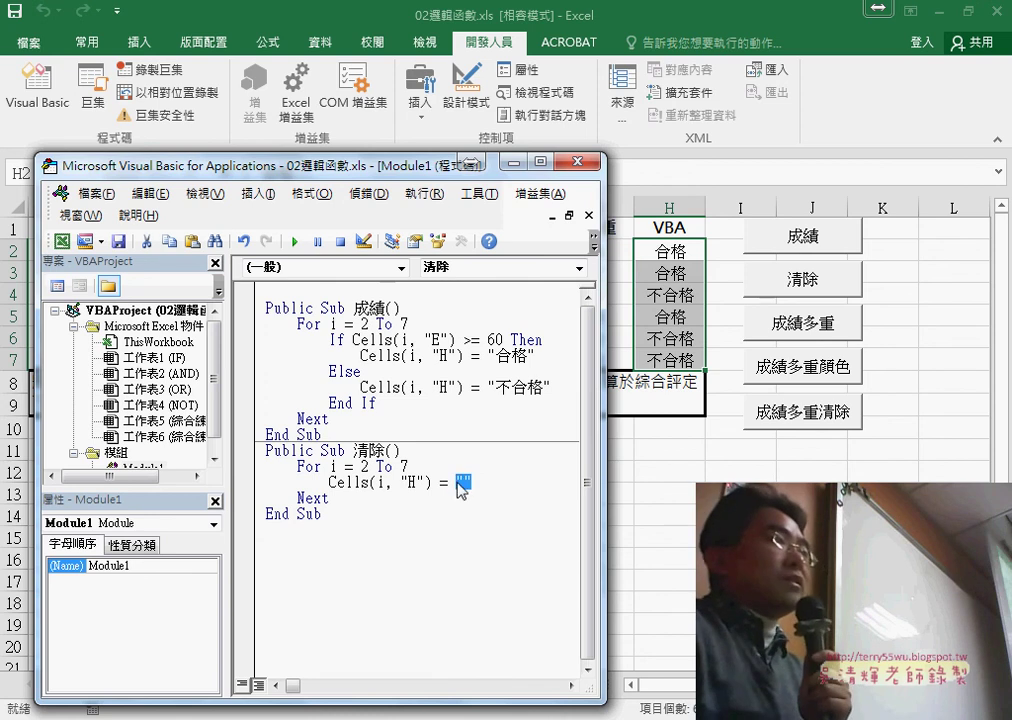
- Test by running 清除, then 成績, then 清除 again on column H
left_click(437, 483)
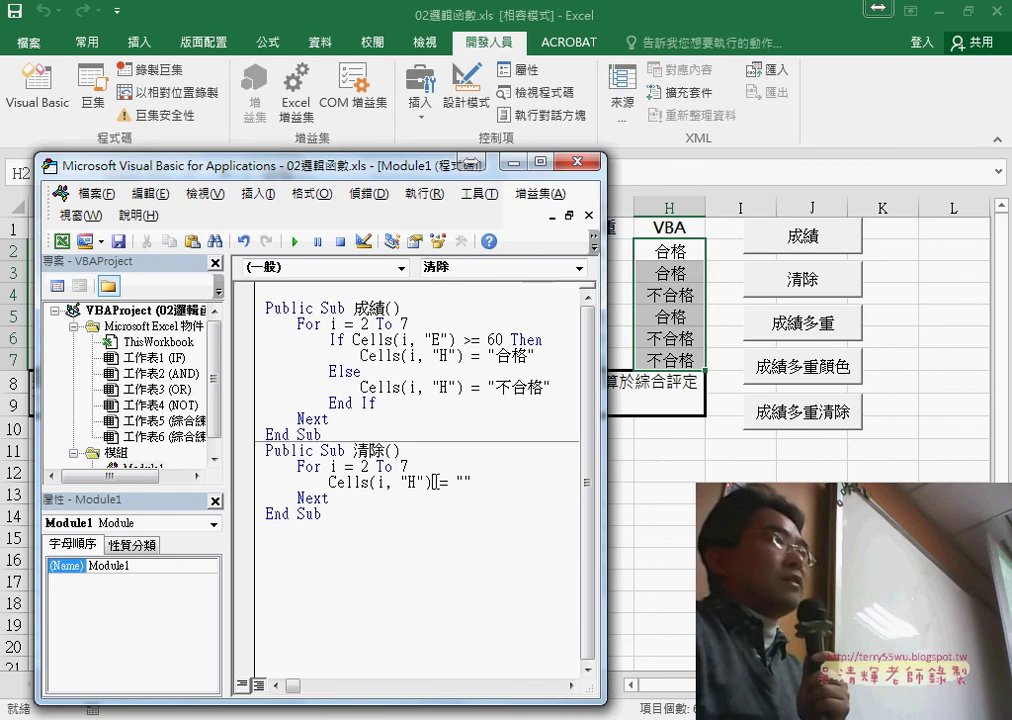
left_click(294, 241)
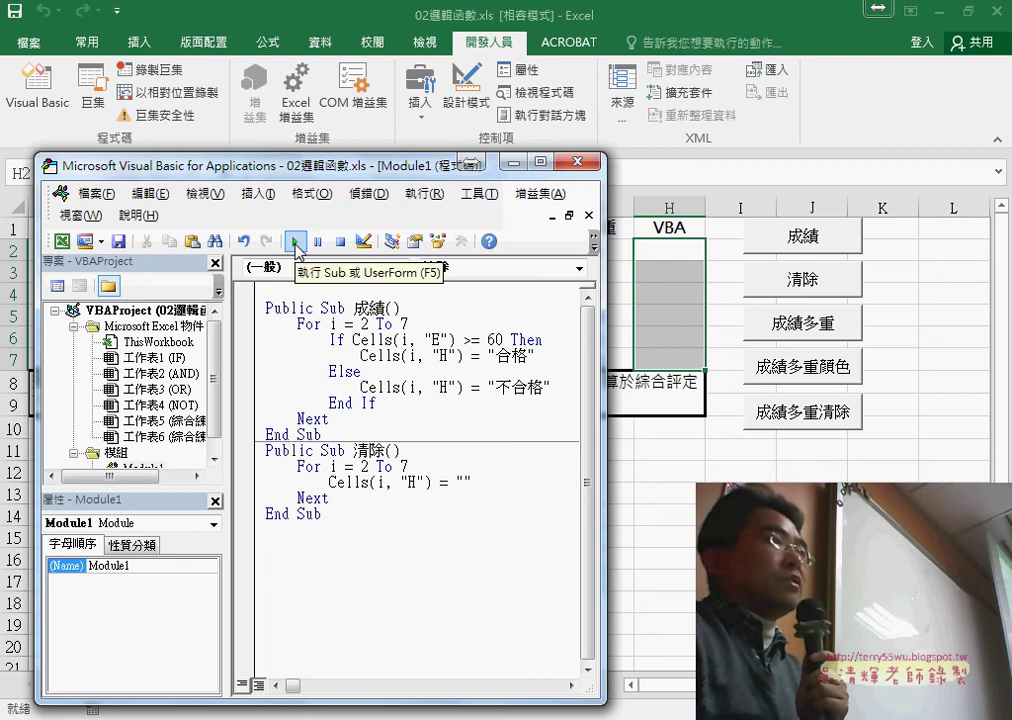
left_click(293, 242)
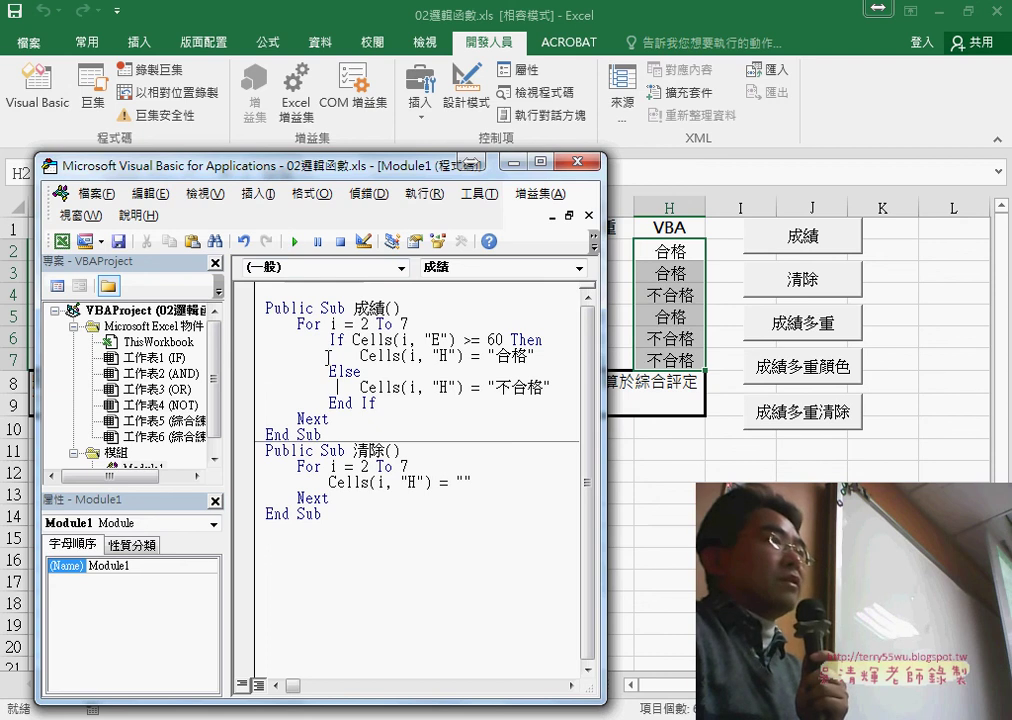
left_click(294, 241)
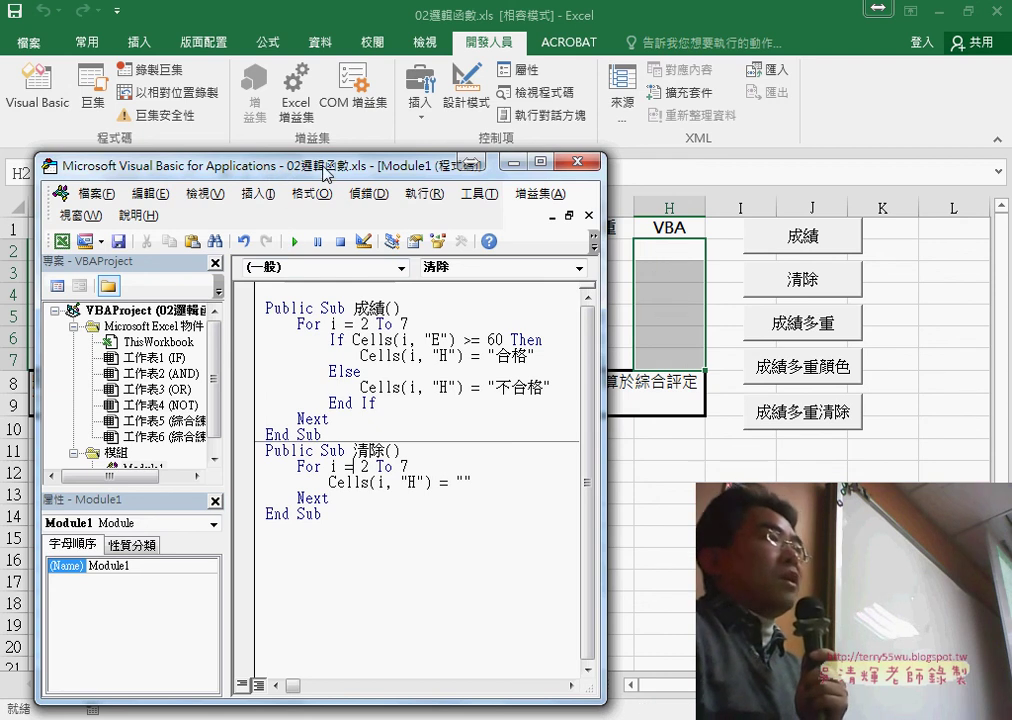
mouse_move(326, 175)
left_mouse_down()
mouse_move(312, 143)
mouse_move(343, 232)
left_mouse_up()
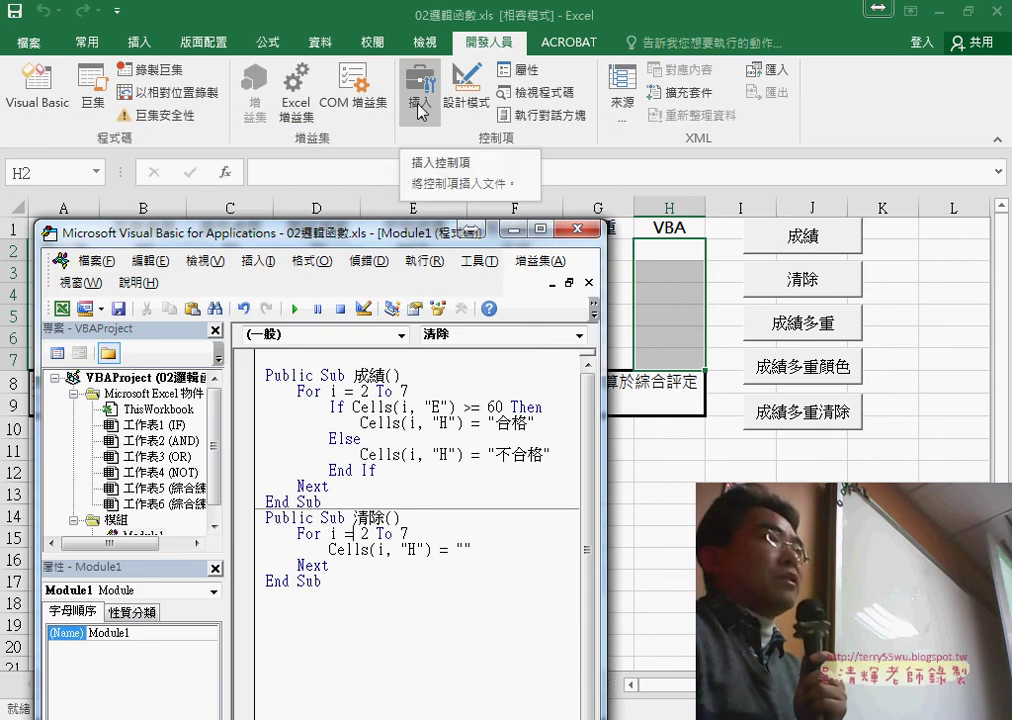
- Draw a form button at K1 and assign it the 成績 macro
left_click(420, 95)
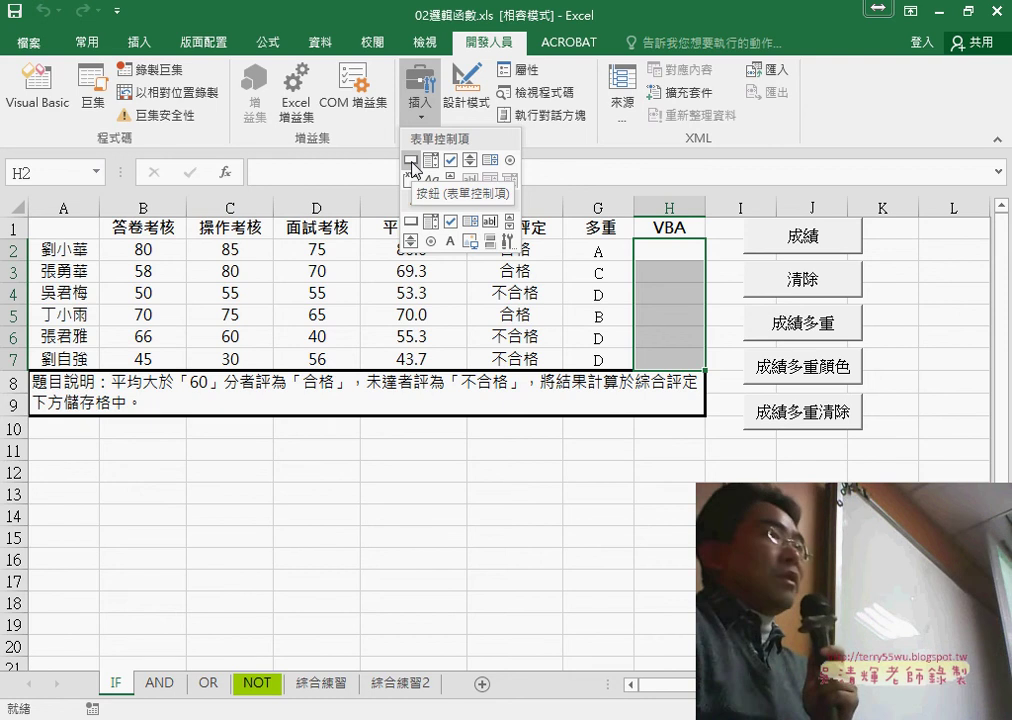
left_click(411, 162)
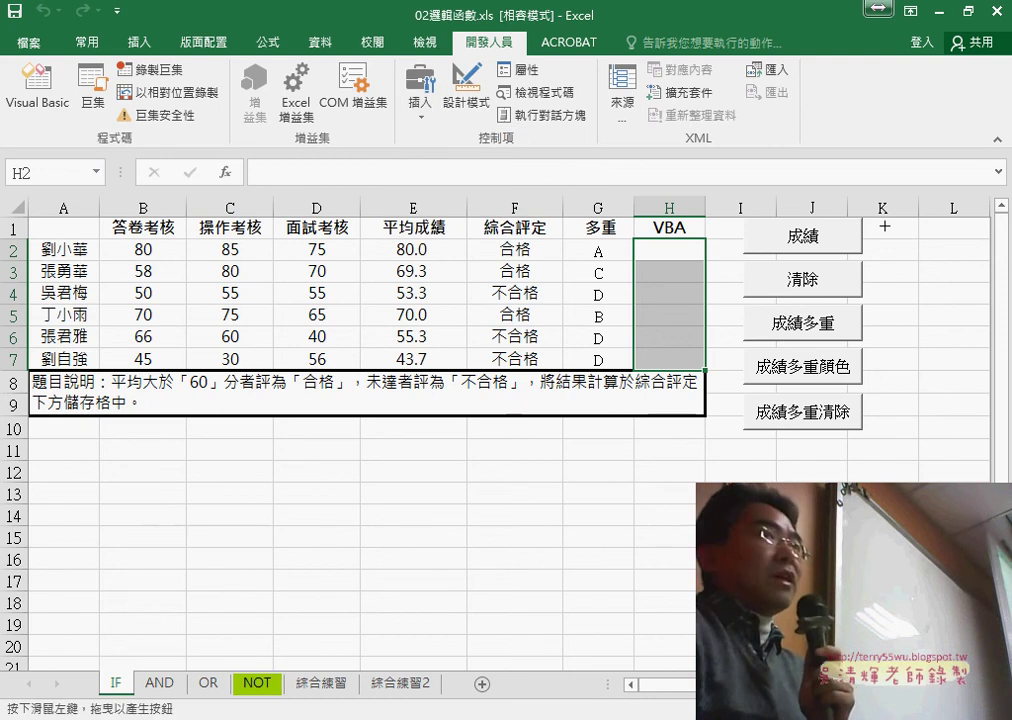
left_click_drag(881, 223, 890, 237)
left_click_drag(959, 249, 960, 250)
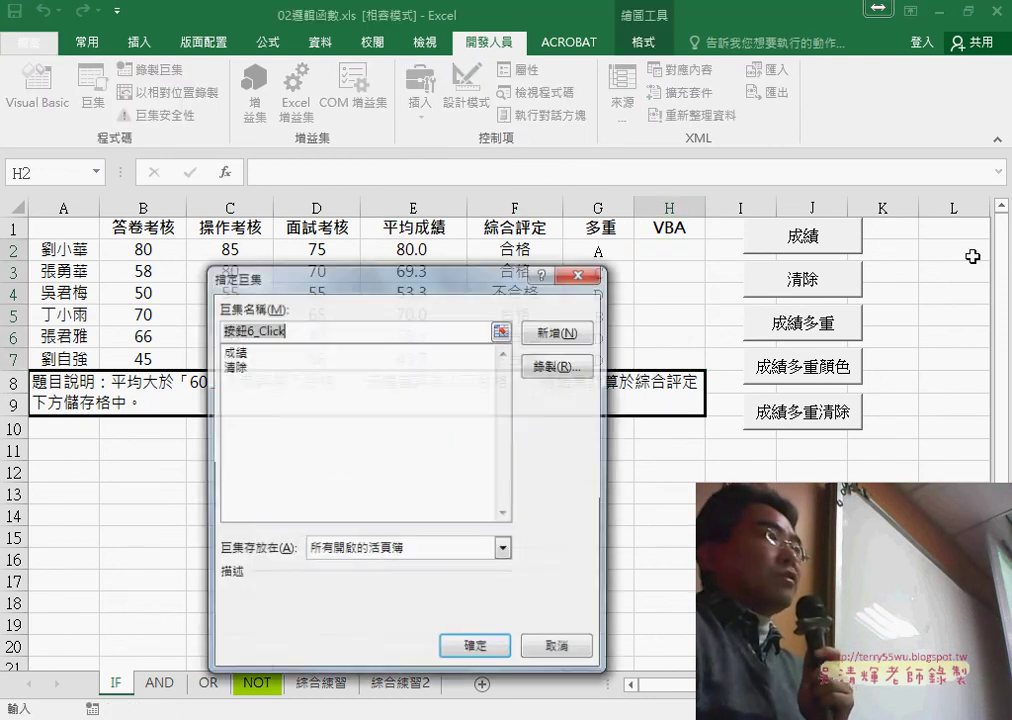
left_click(236, 352)
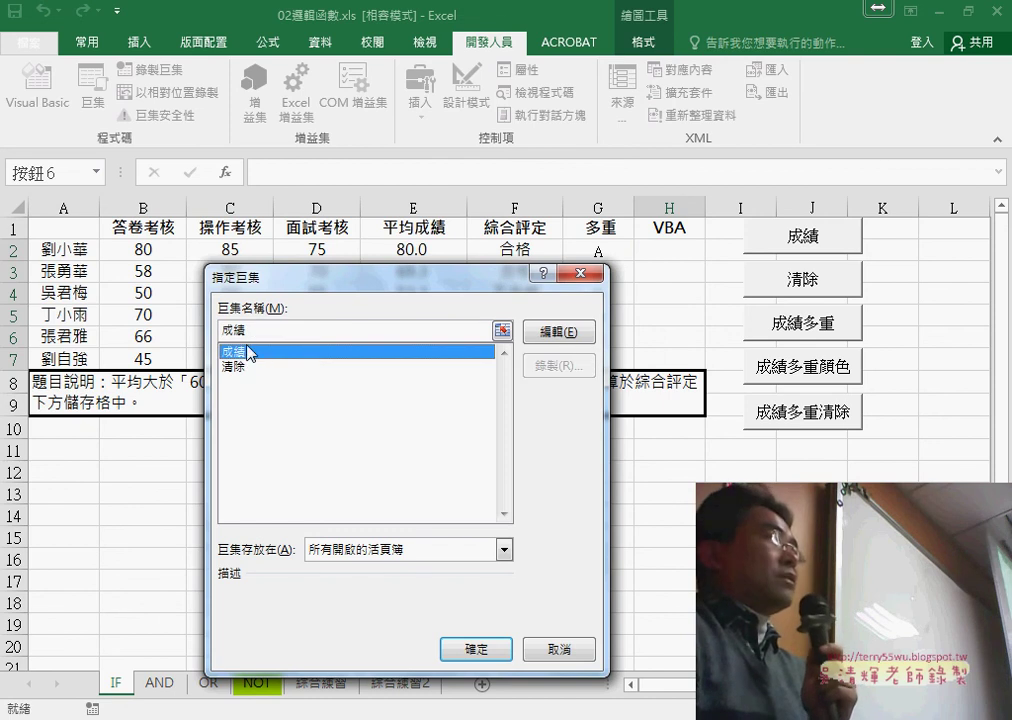
right_click(265, 331)
left_click(279, 361)
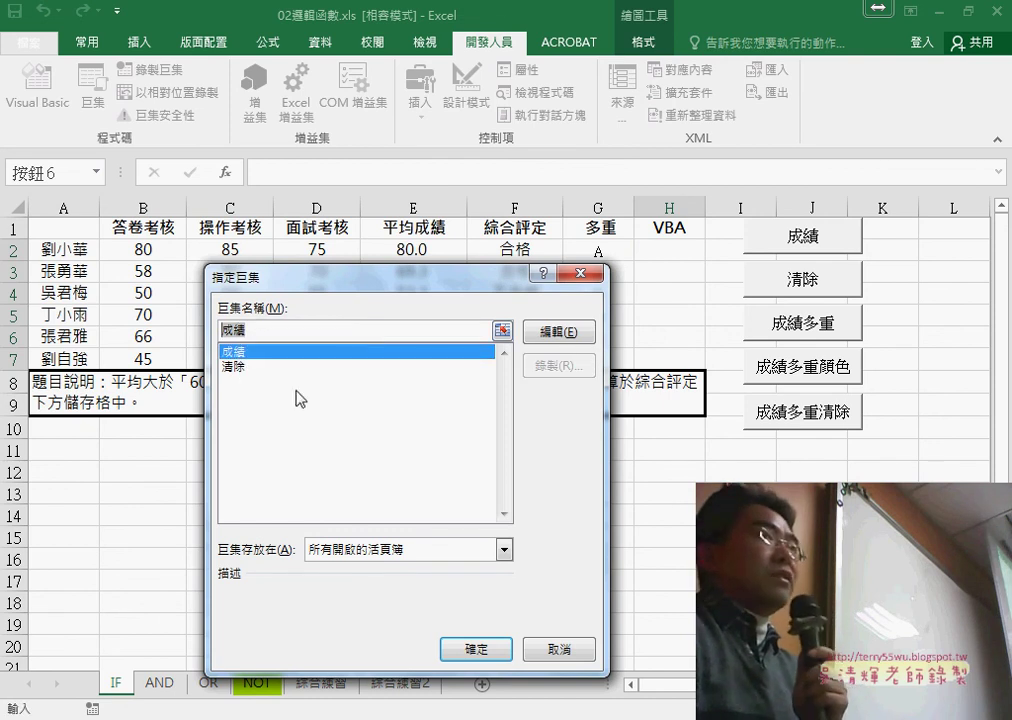
left_click(476, 649)
- Change the button caption from 按鈕6 to 成績
left_click(912, 236)
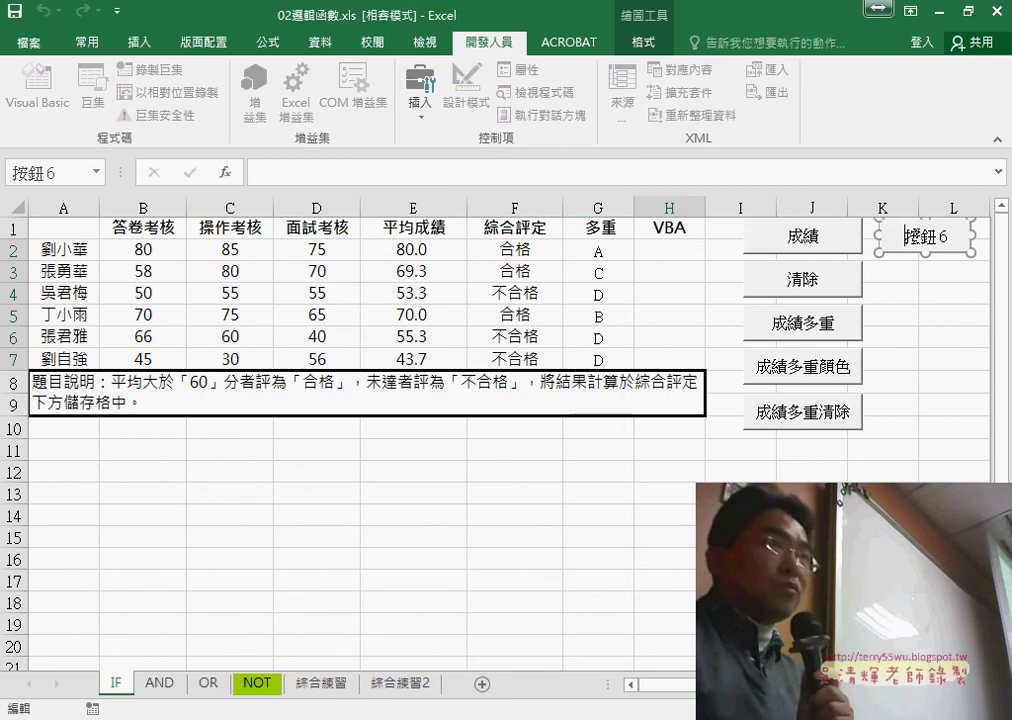
key("Delete")
key("Delete")
key("Delete")
type("成績")
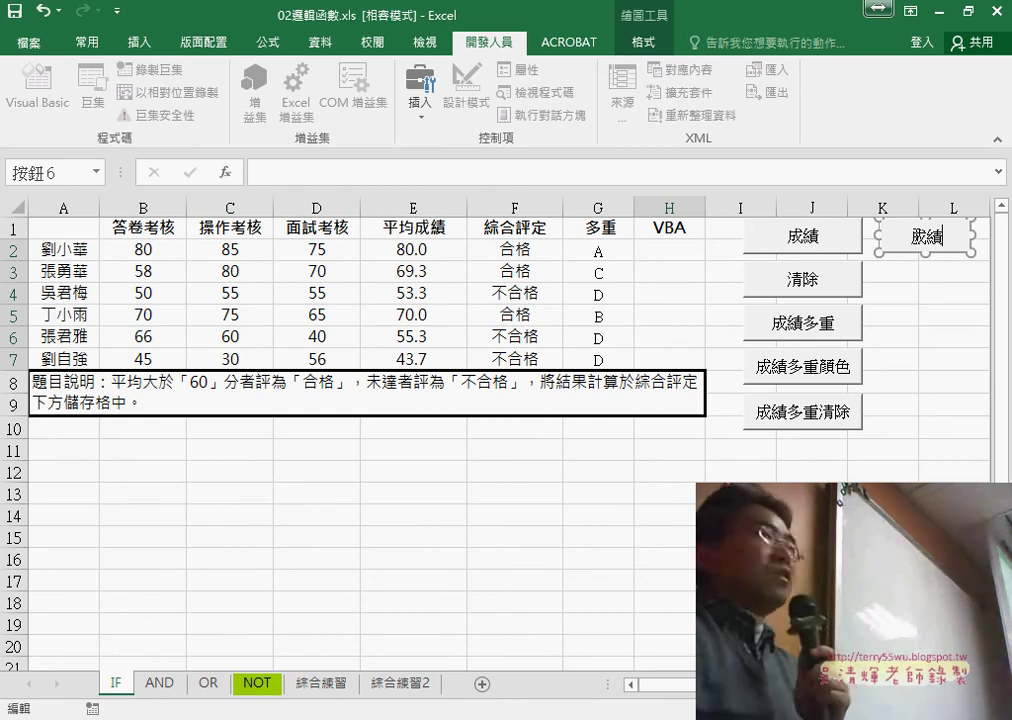
left_click(883, 315)
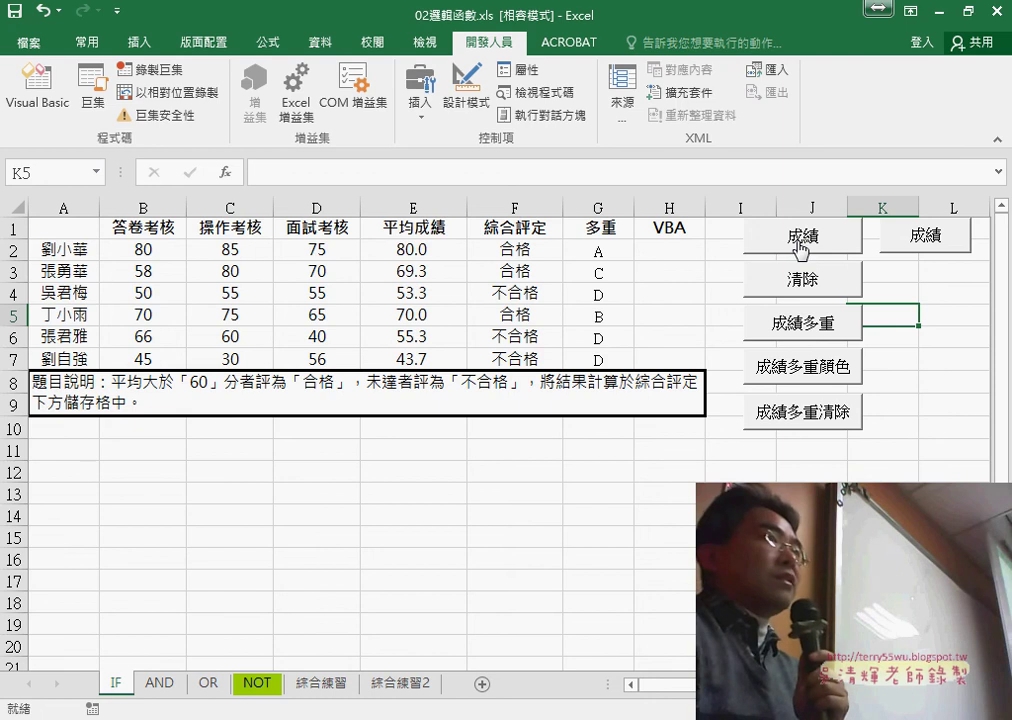
left_click(800, 240)
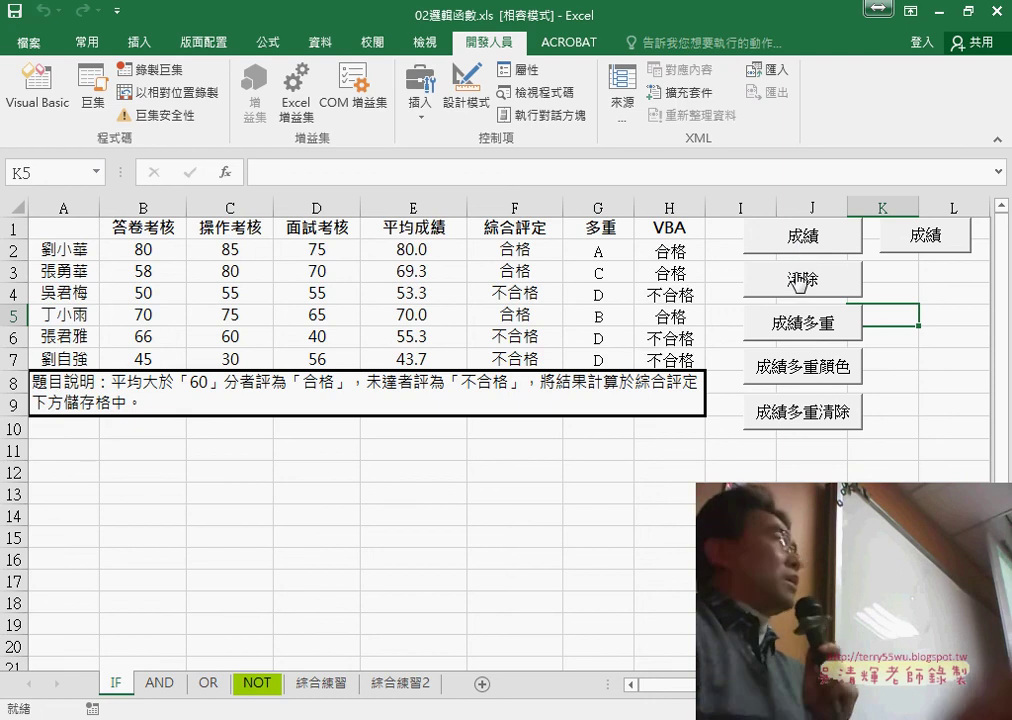
left_click(798, 280)
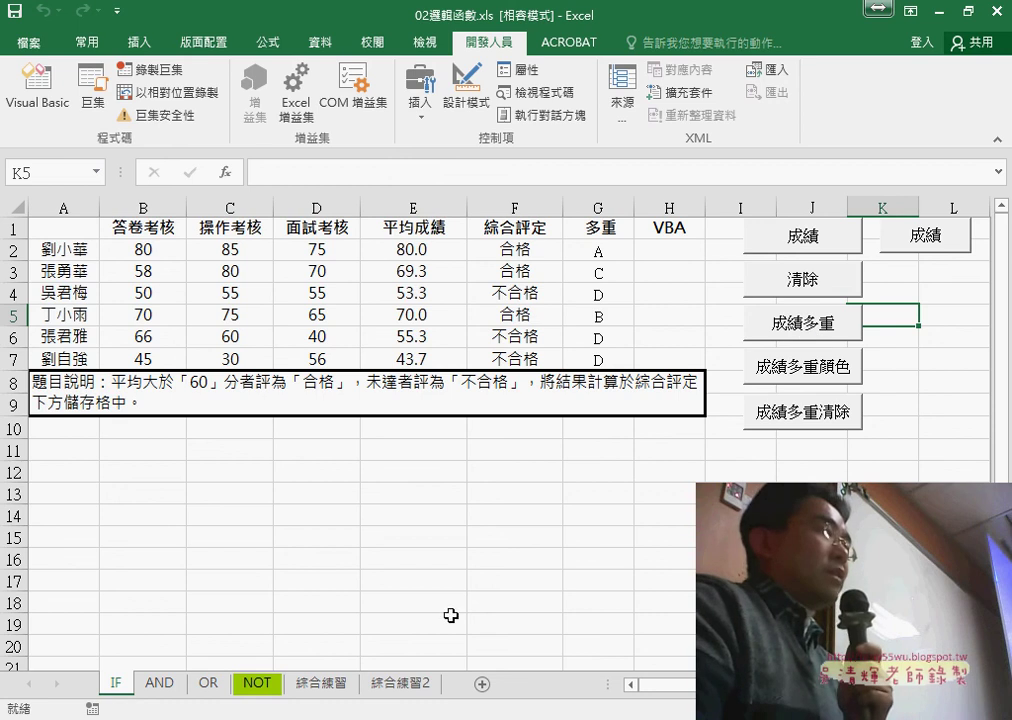
- Reopen Module1 in a widened VBA editor and delete the blank line above Sub 成績
key("alt+F11")
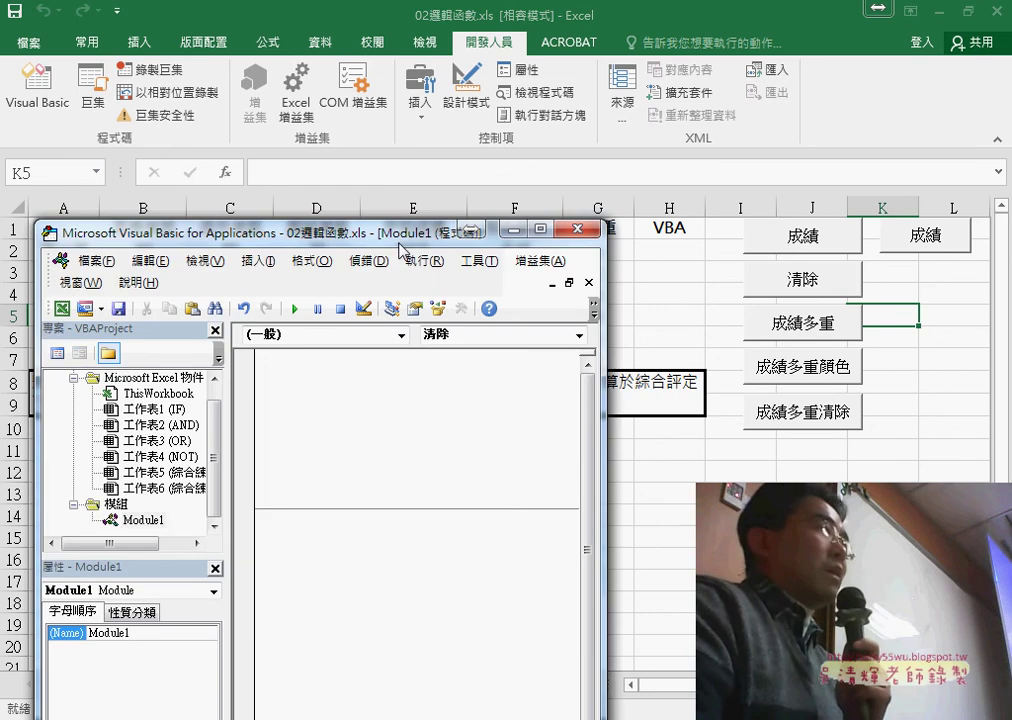
left_click_drag(398, 241, 419, 121)
double_click(155, 396)
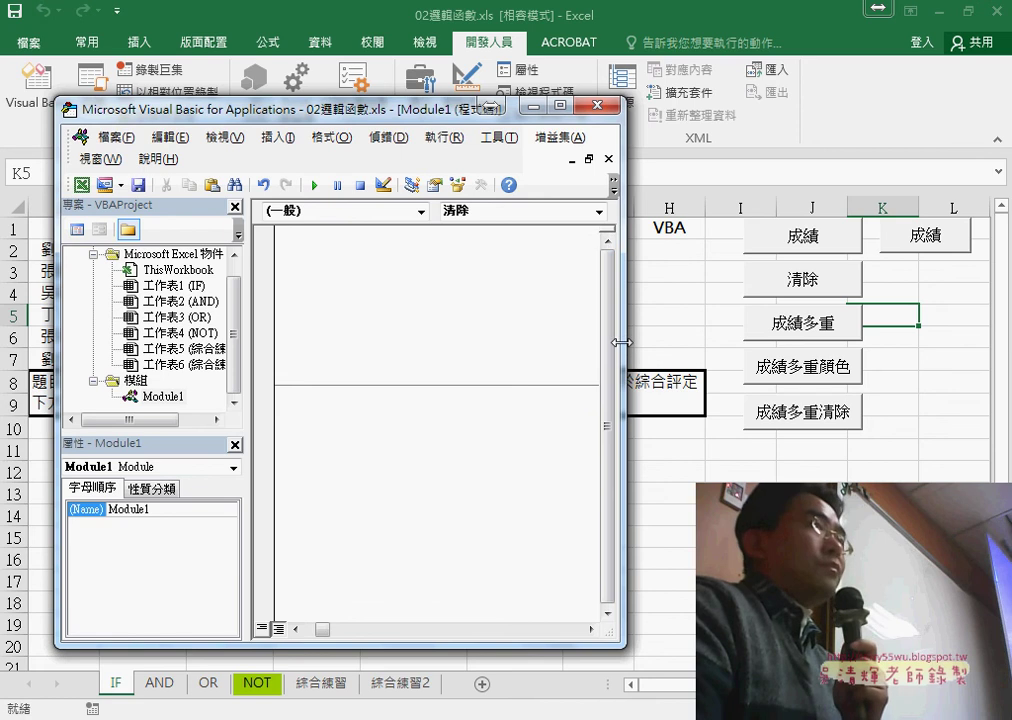
left_click_drag(621, 342, 859, 345)
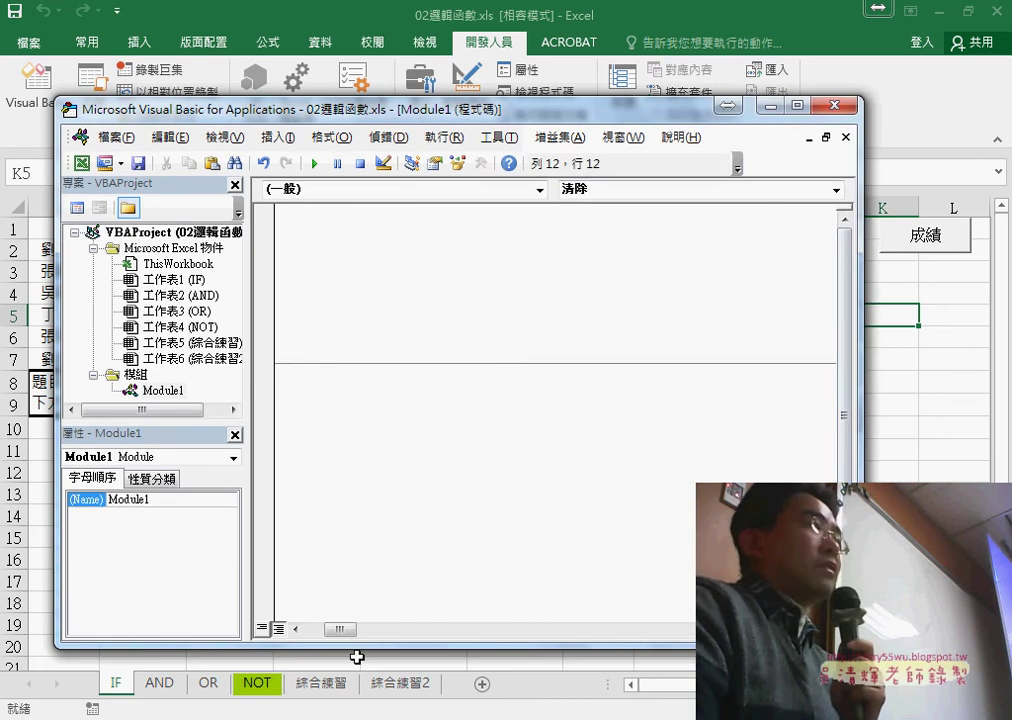
left_click_drag(340, 630, 318, 636)
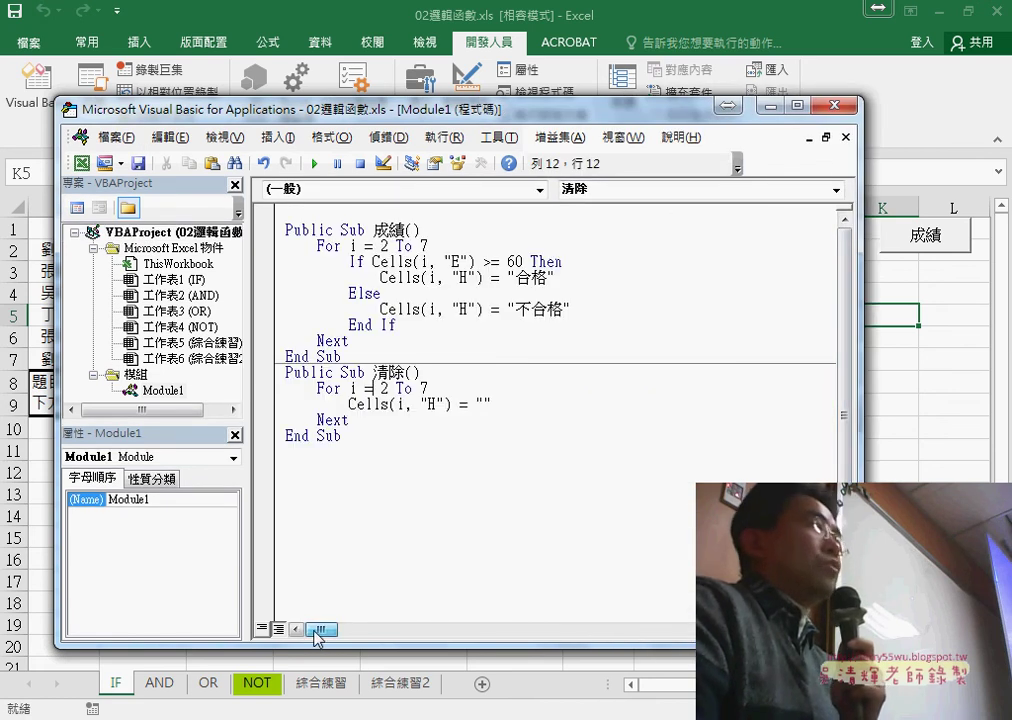
left_click(294, 212)
key("Delete")
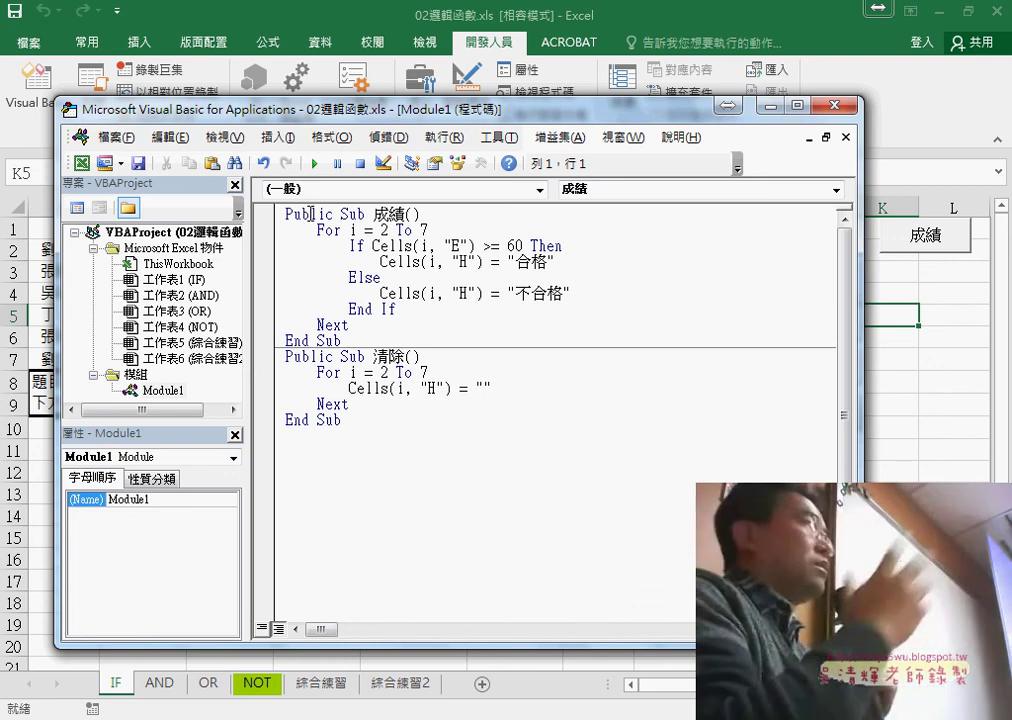